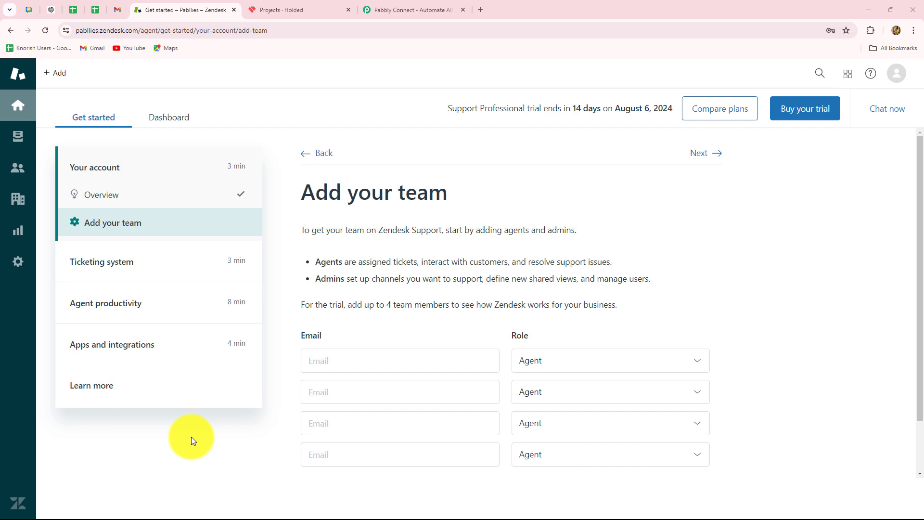
Step: Examine the recently updated tickets in Zendesk and the Zendesk Tickets list on Holded's Elevate Project board
left_click(296, 12)
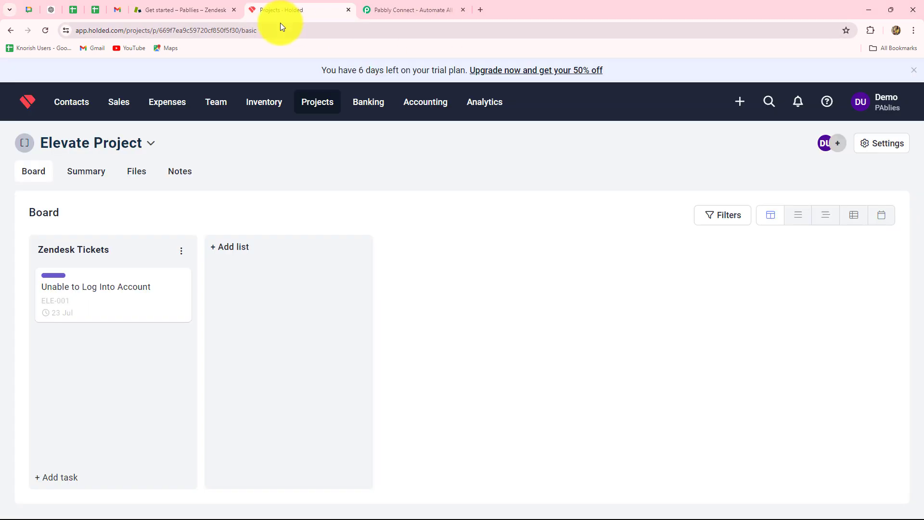
left_click(221, 10)
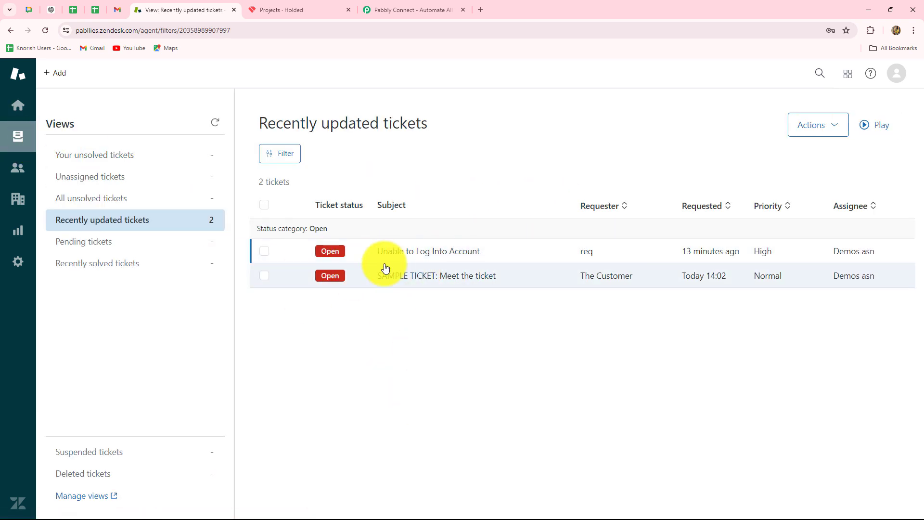
mouse_move(469, 257)
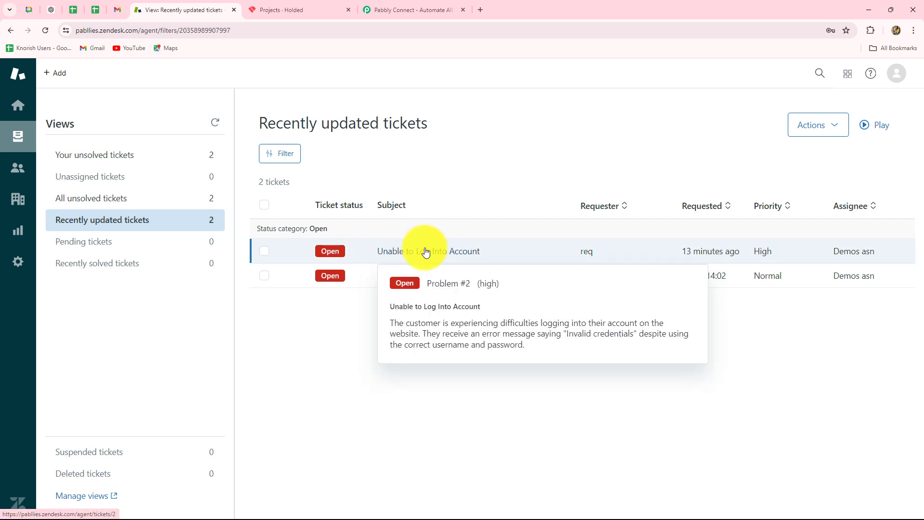
left_click(270, 5)
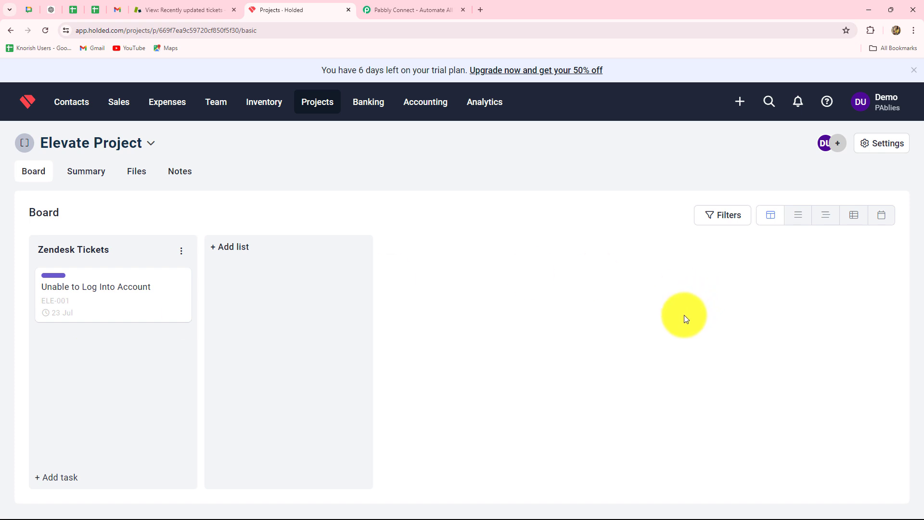
left_click(200, 10)
left_click(280, 10)
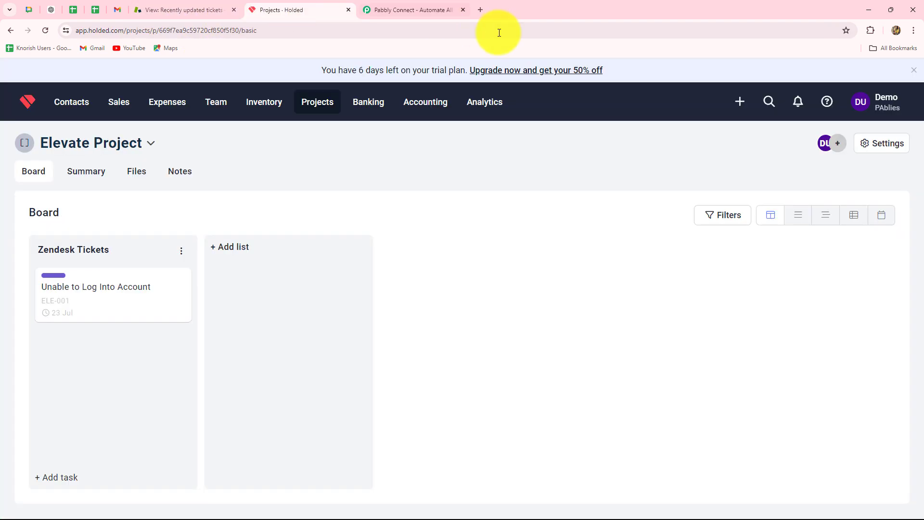
left_click(426, 11)
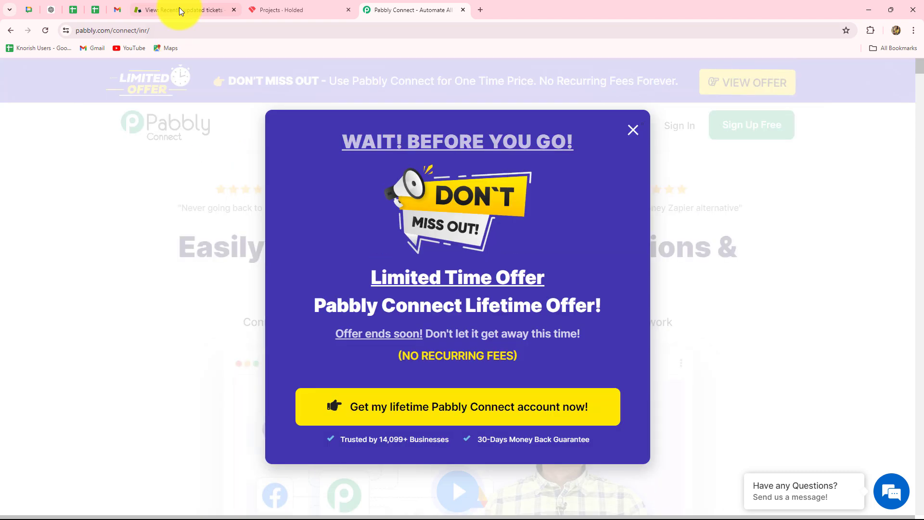
left_click(179, 9)
left_click(284, 9)
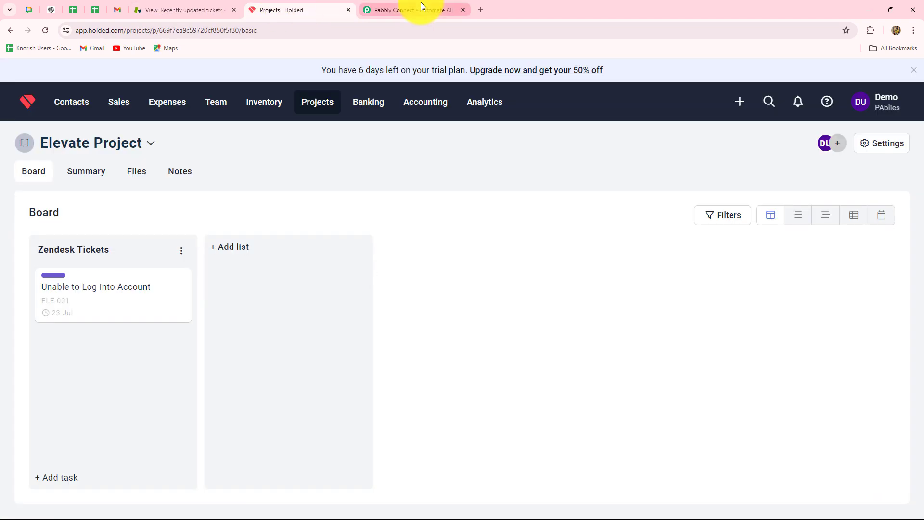
Step: Switch to the Pabbly website, sign in to the account and open the Pabbly Connect dashboard
left_click(421, 9)
left_click(634, 130)
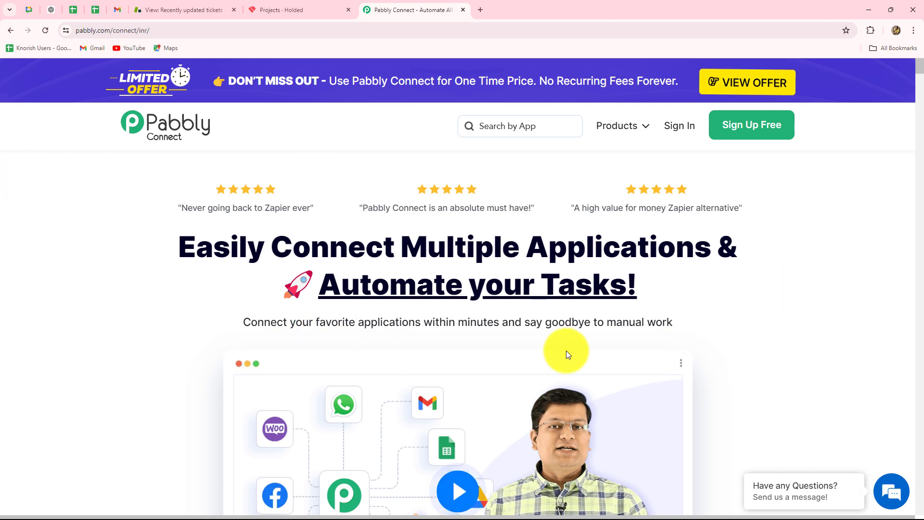
left_click(75, 31)
left_click(97, 206)
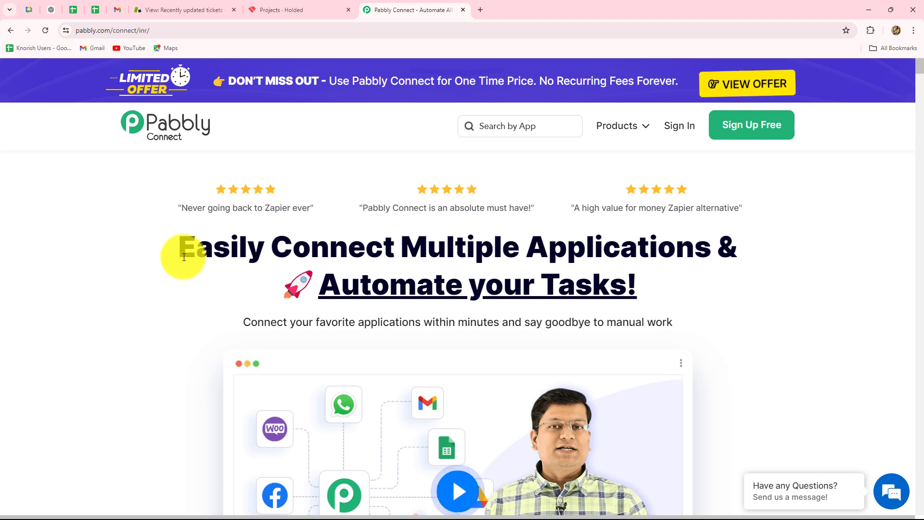
left_click_drag(183, 257, 758, 278)
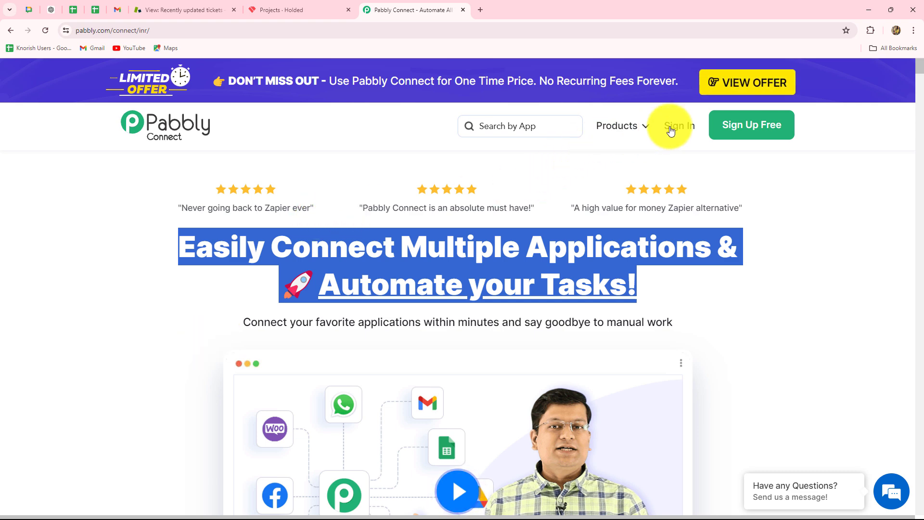
left_click(687, 125)
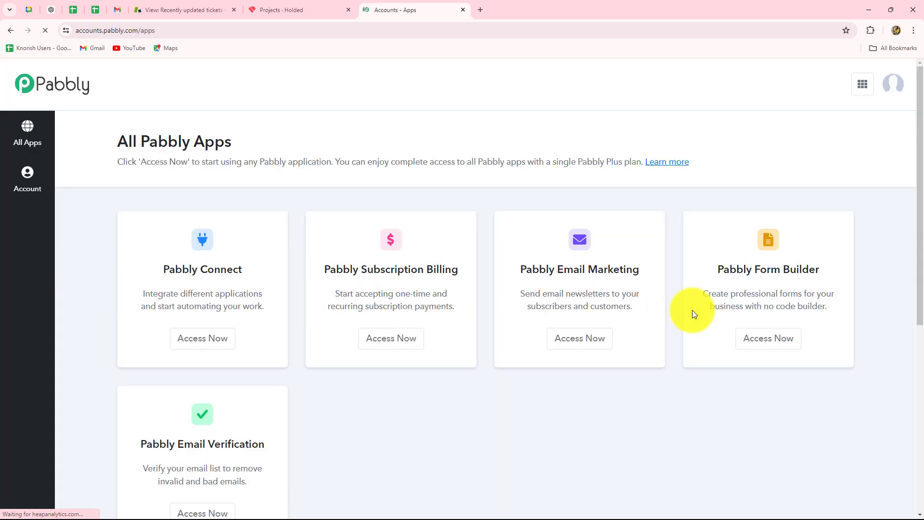
scroll(368, 404, "down", 2)
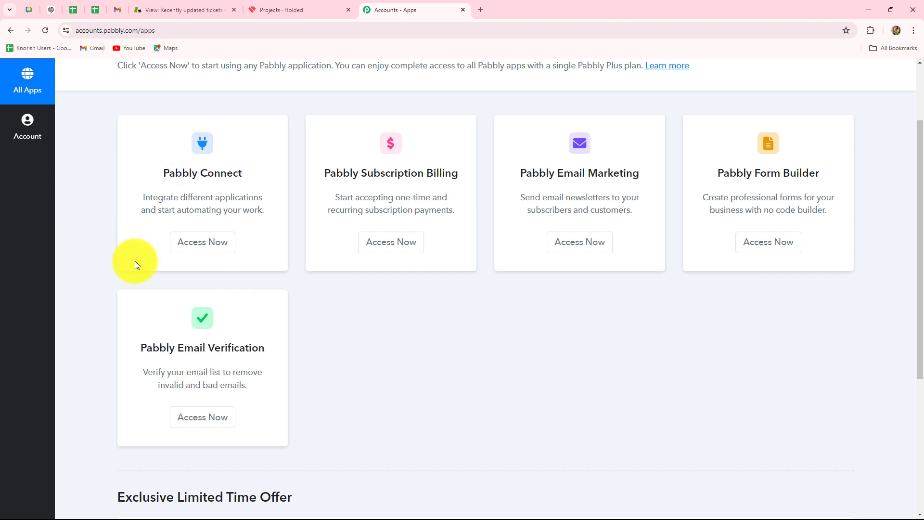
triple_click(191, 174)
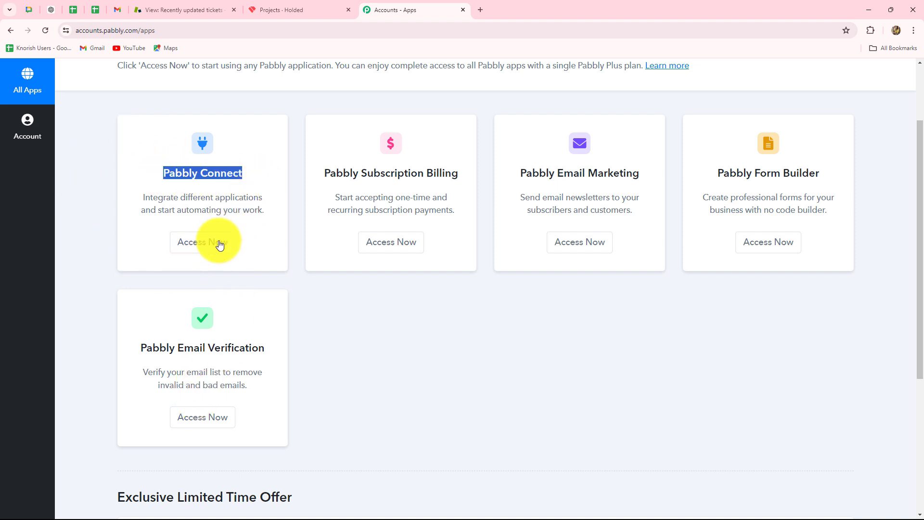
left_click(220, 245)
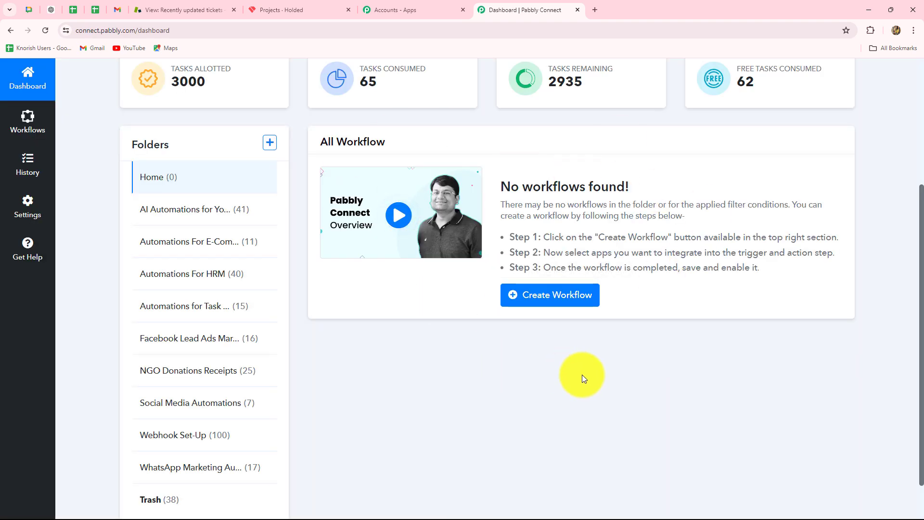
Step: Create a workflow named "Create Holded Task from Zendesk Ticket" in the Automations for Task Management folder
scroll(140, 174, "down", 1)
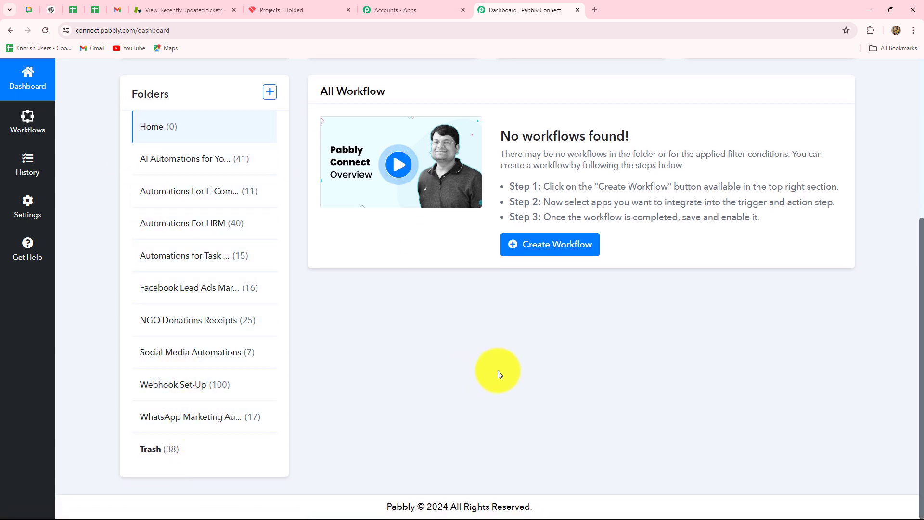
scroll(492, 373, "up", 3)
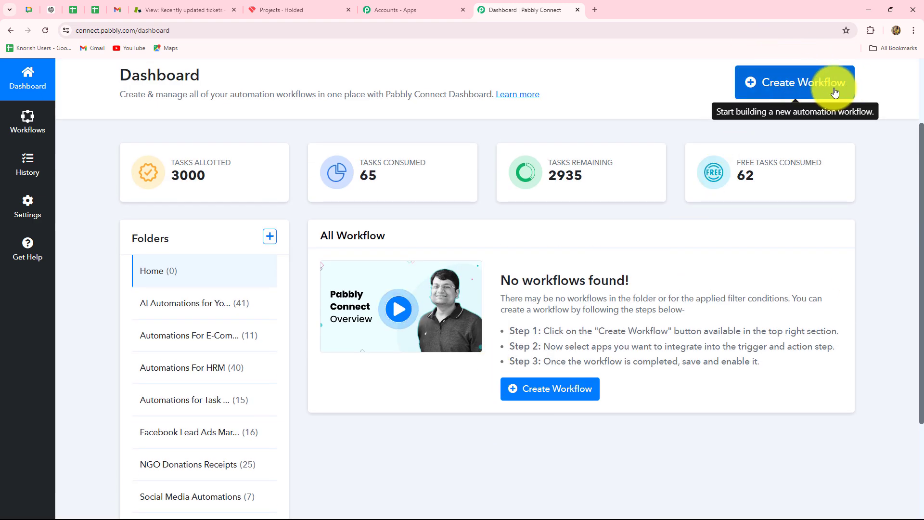
left_click(812, 81)
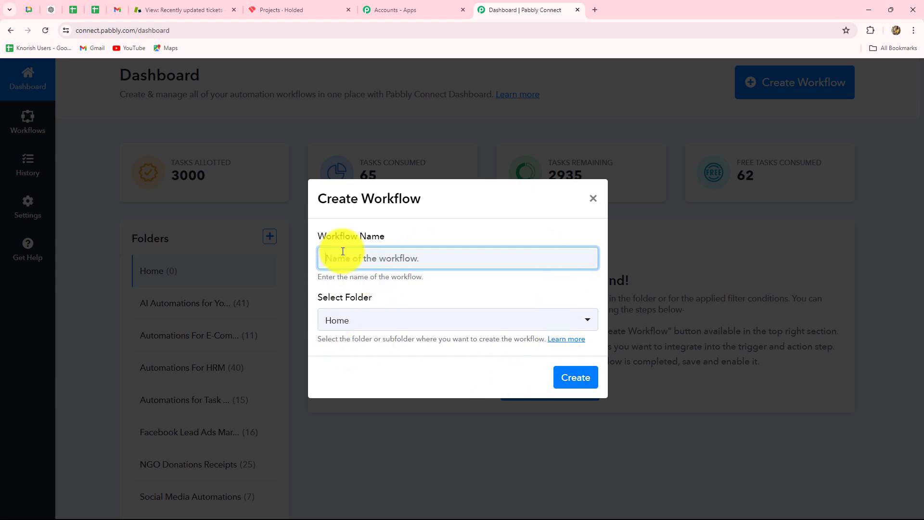
type("Create Holded Task from Zendesk Ticket")
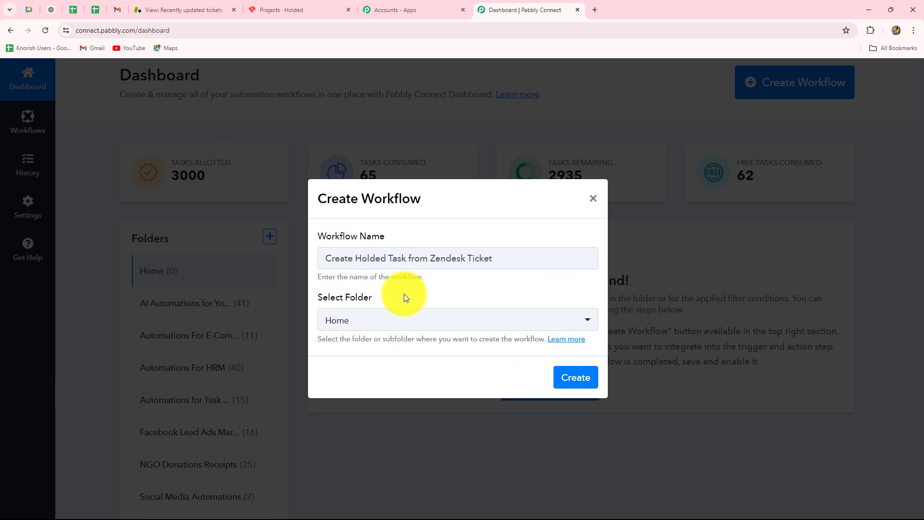
left_click_drag(324, 258, 575, 262)
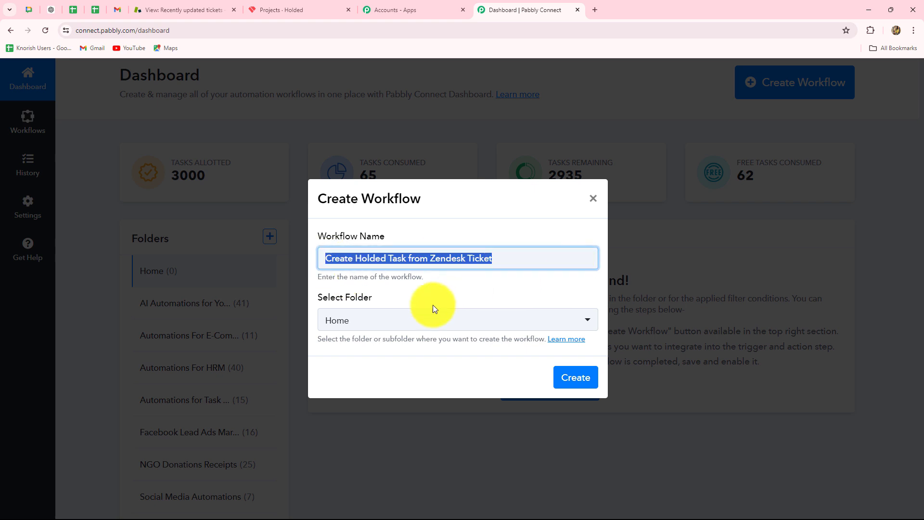
left_click(396, 321)
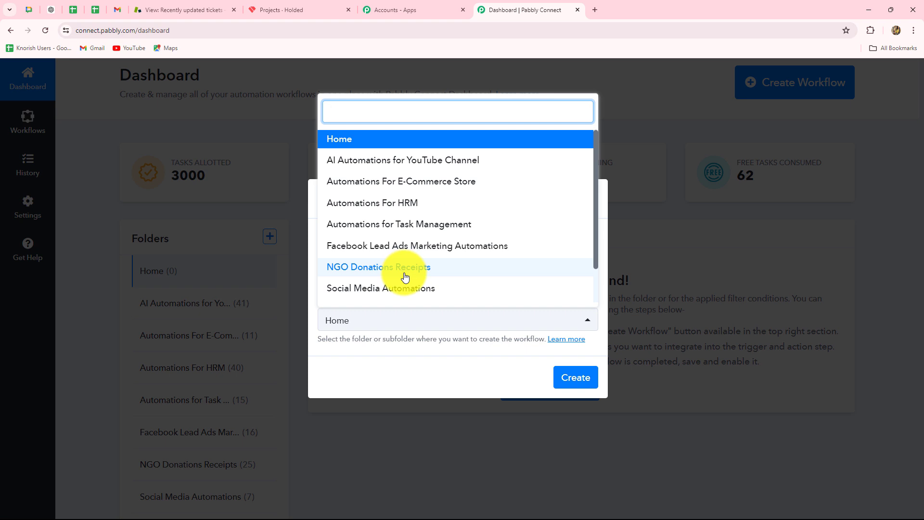
scroll(406, 275, "down", 1)
scroll(405, 269, "up", 1)
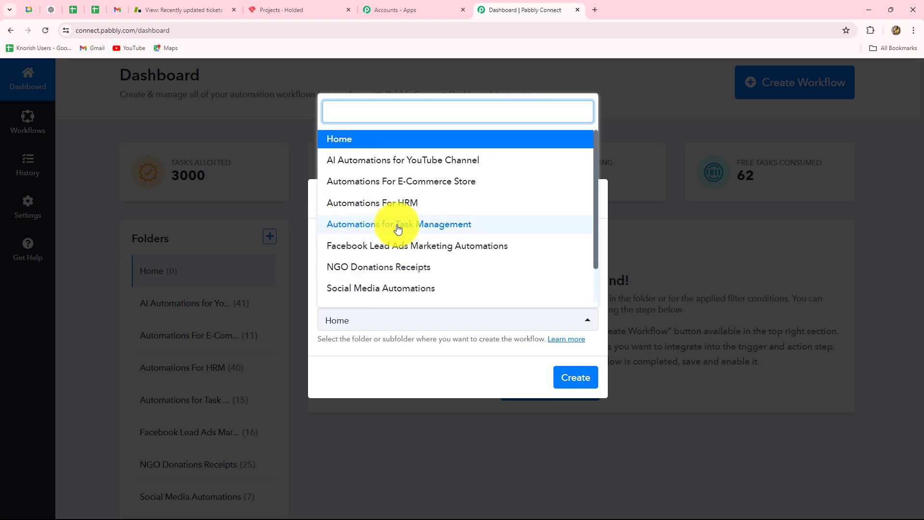
left_click(398, 226)
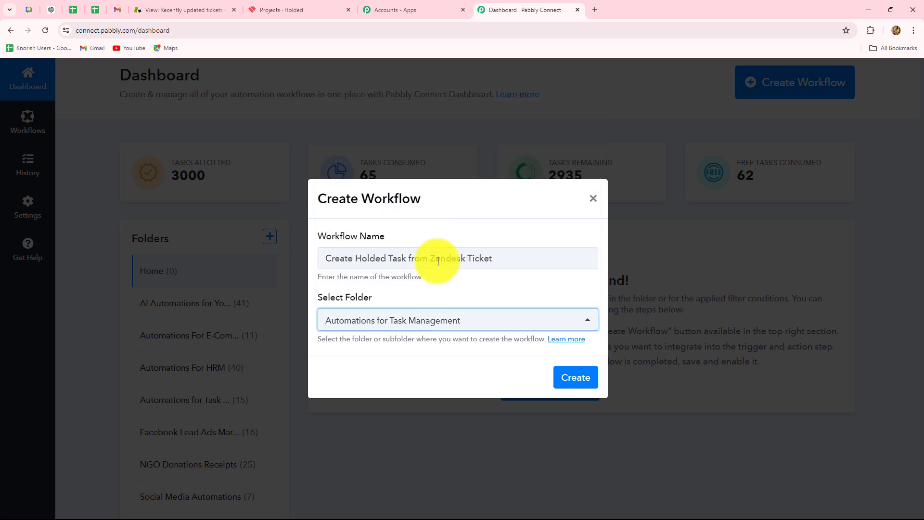
left_click(588, 381)
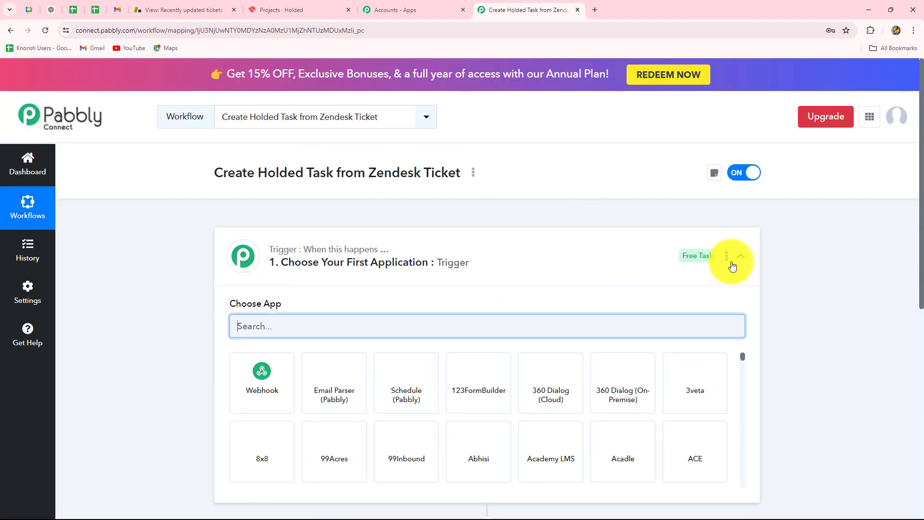
left_click(740, 259)
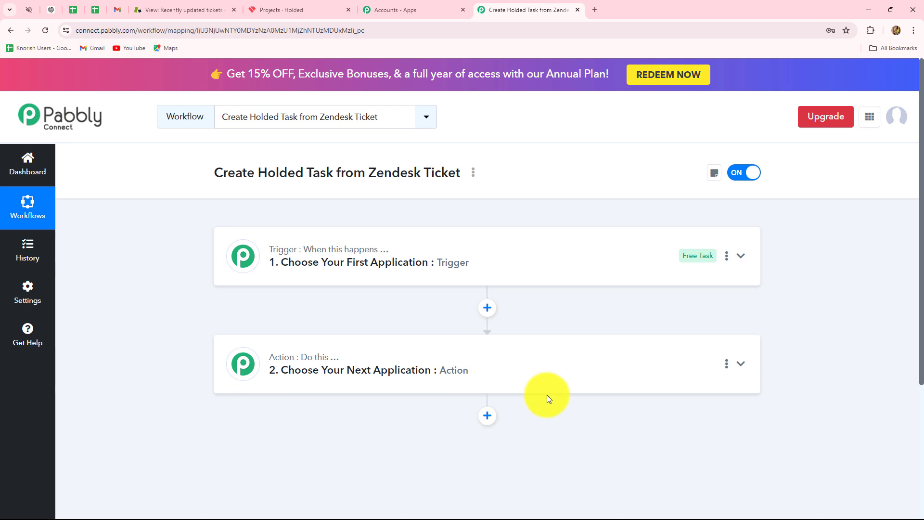
scroll(536, 391, "down", 3)
scroll(537, 391, "up", 3)
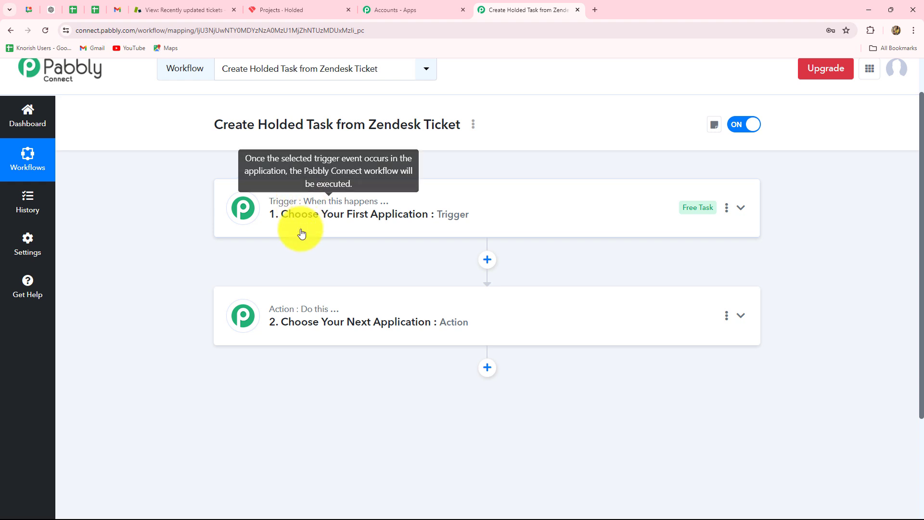
Step: Set the workflow's trigger application to Zendesk with New Ticket as the trigger event
left_click(283, 202)
type("Z")
key("Caps_Lock")
type("en")
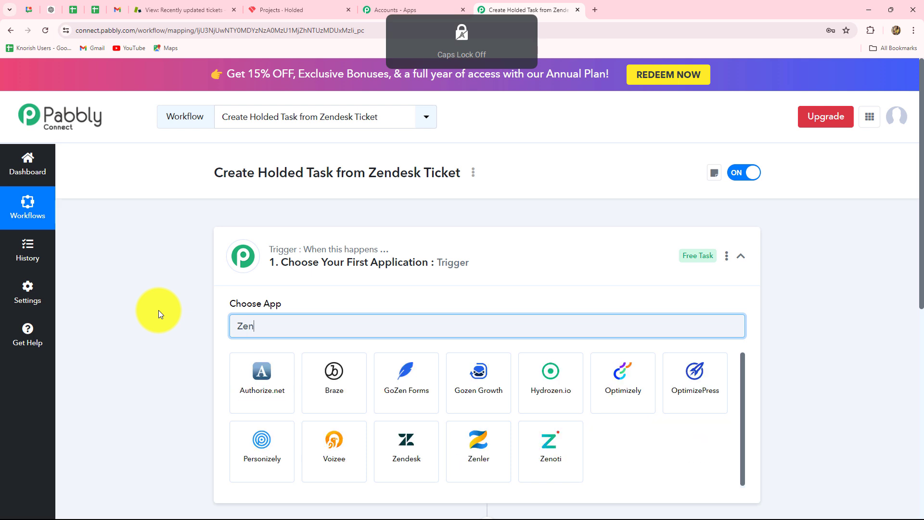
type("d")
left_click(278, 391)
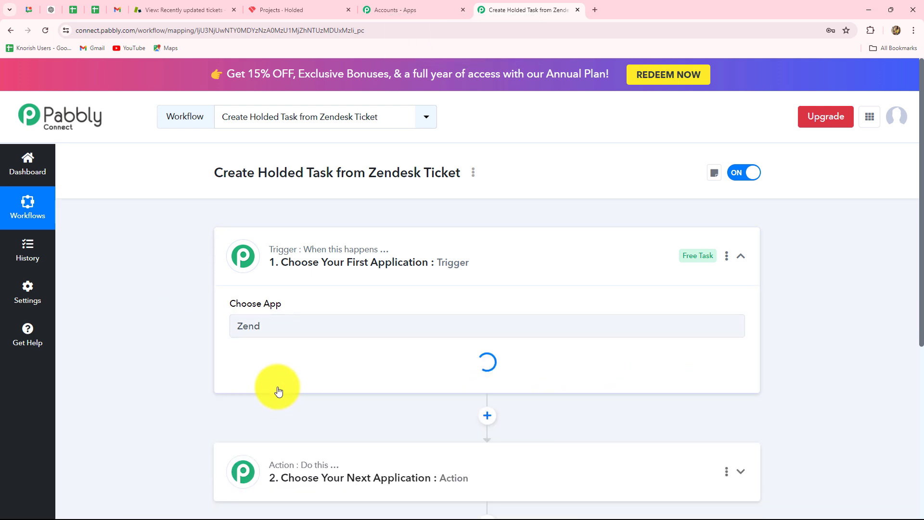
scroll(322, 331, "down", 4)
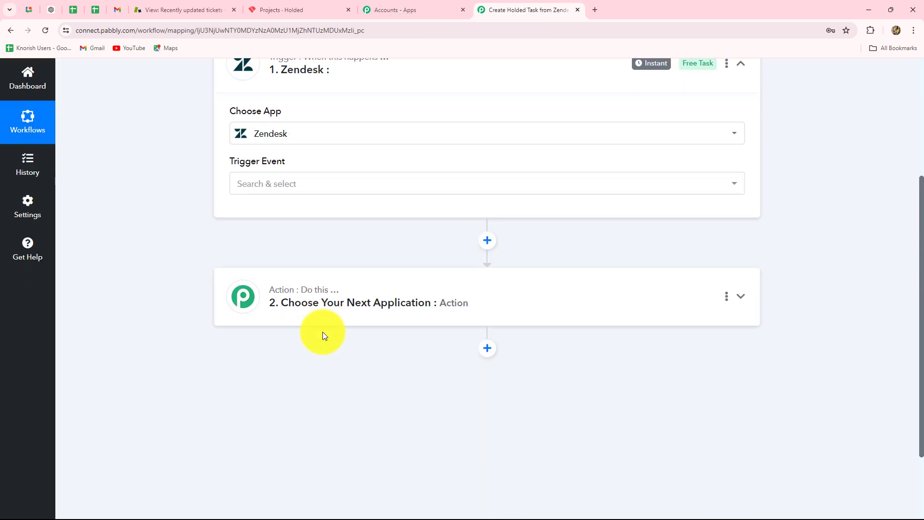
left_click(243, 187)
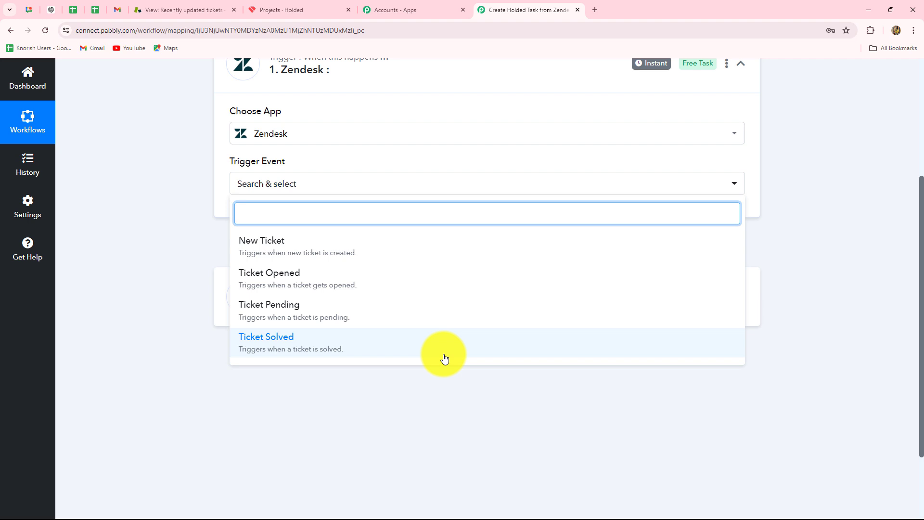
left_click(290, 253)
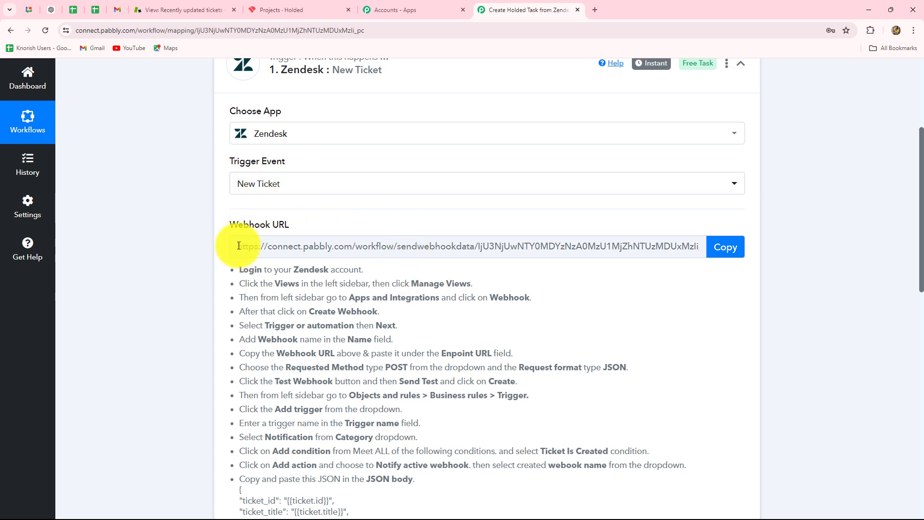
Step: Review the Zendesk webhook setup instructions and copy the trigger's webhook URL
scroll(616, 245, "down", 2)
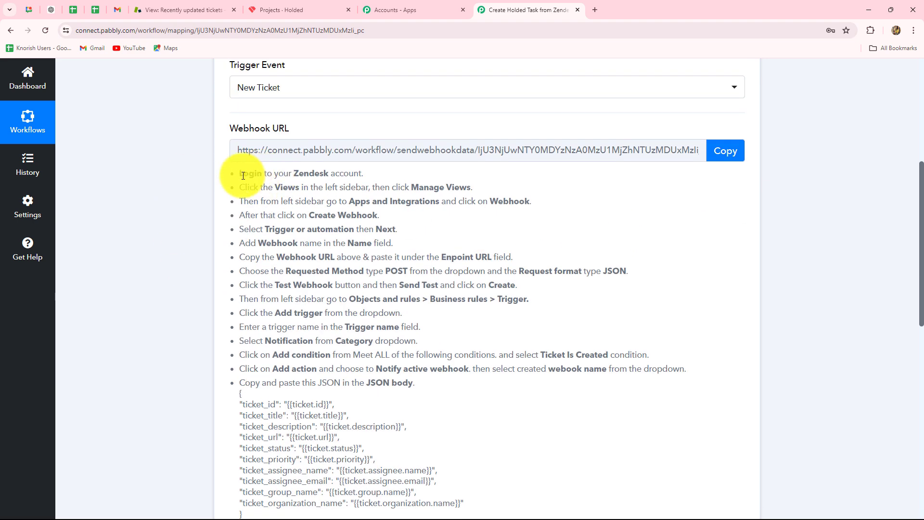
left_click_drag(243, 176, 532, 412)
left_click(525, 390)
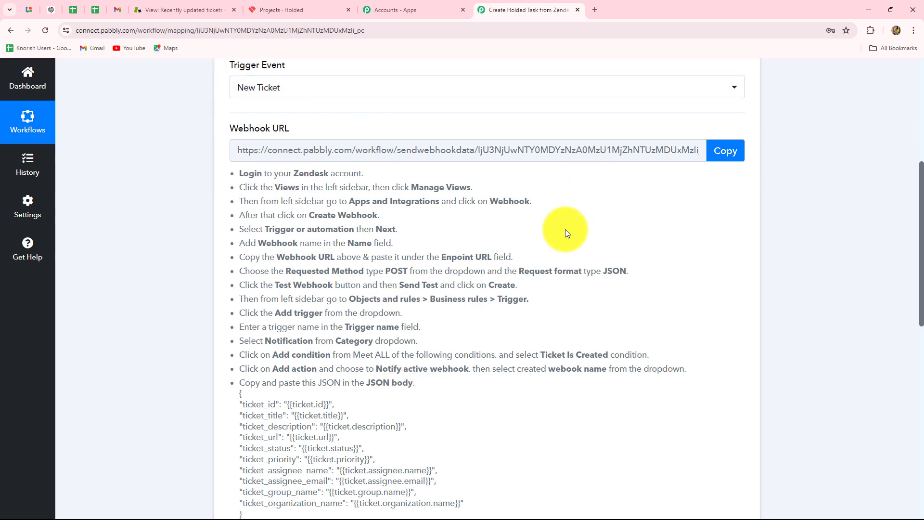
scroll(568, 228, "up", 3)
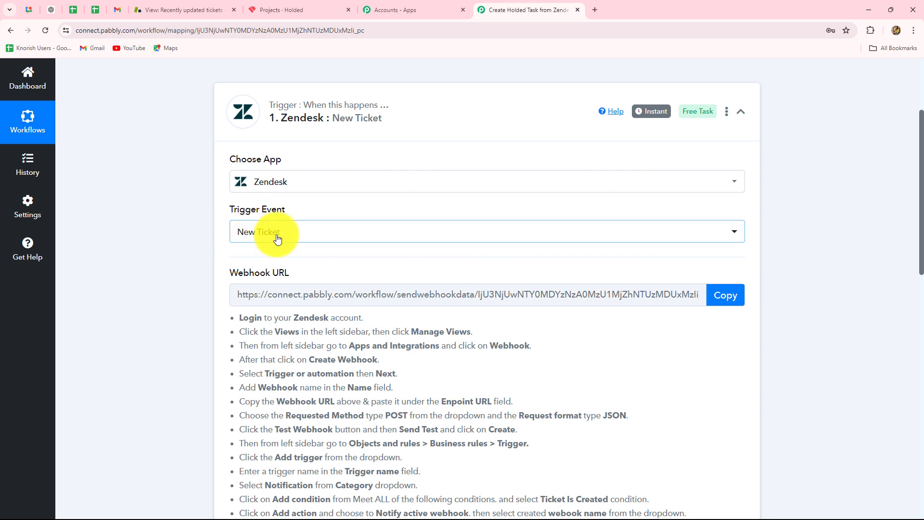
left_click(725, 295)
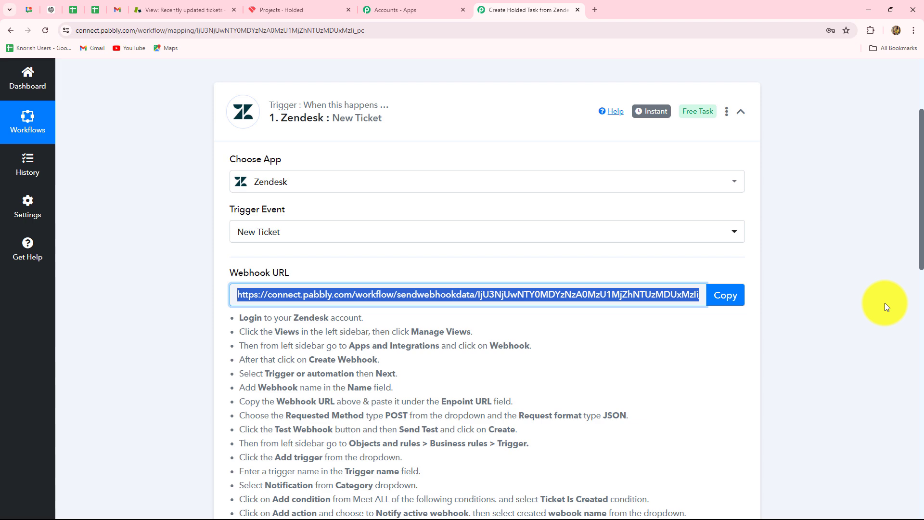
scroll(868, 311, "down", 7)
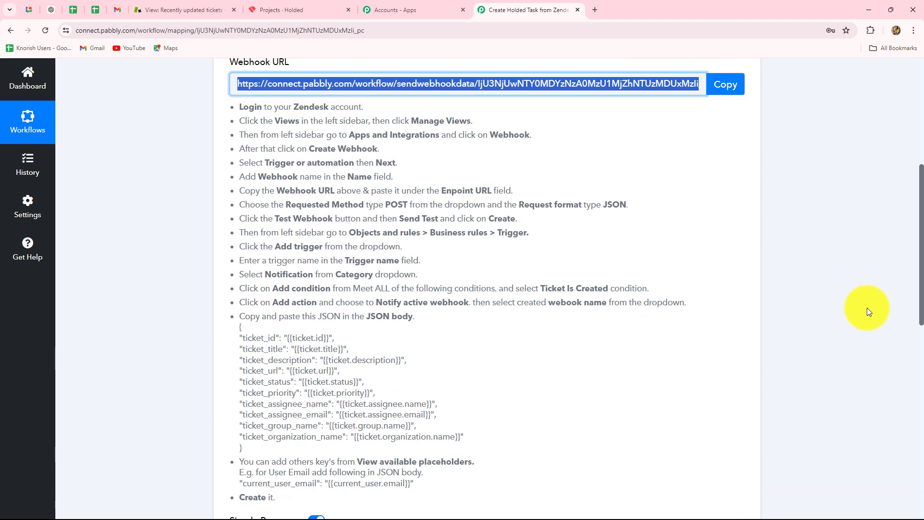
Step: Check the first Zendesk setup instruction, switch to Zendesk and open the Webhooks page under Apps and integrations in the admin center
scroll(867, 308, "up", 3)
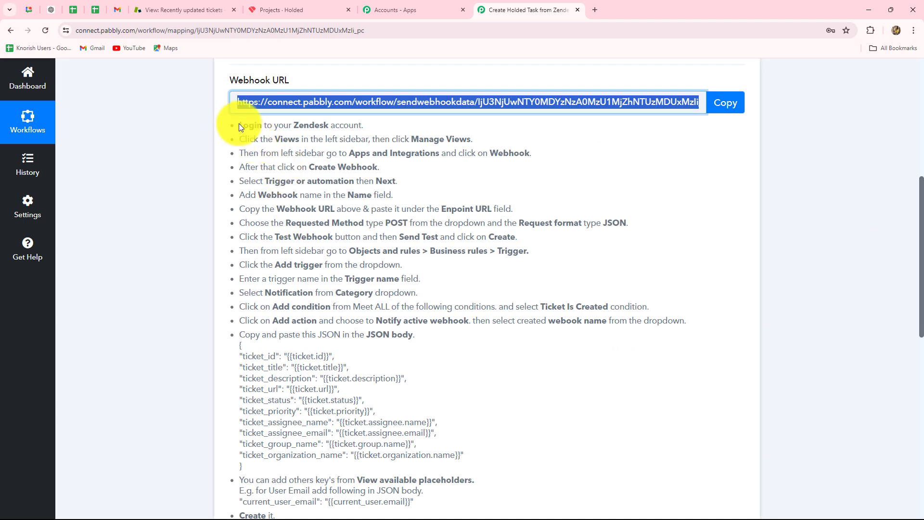
left_click_drag(242, 125, 365, 126)
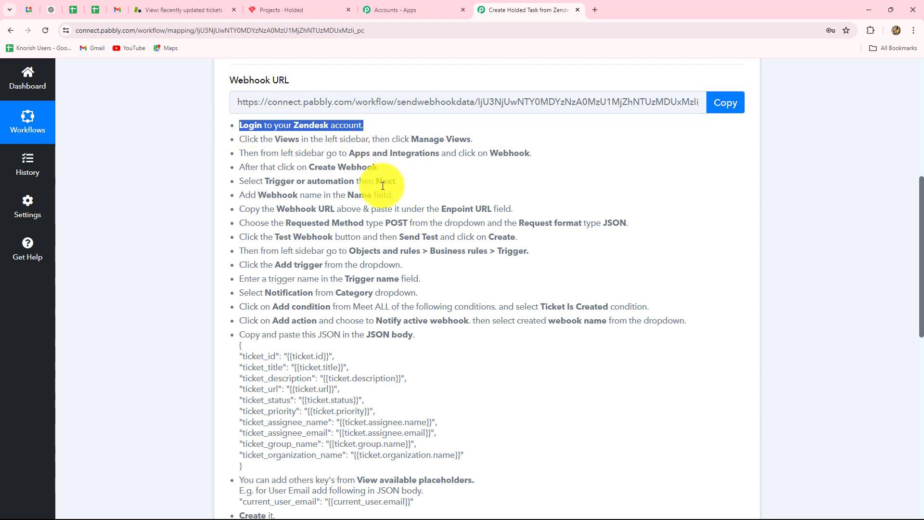
left_click(176, 7)
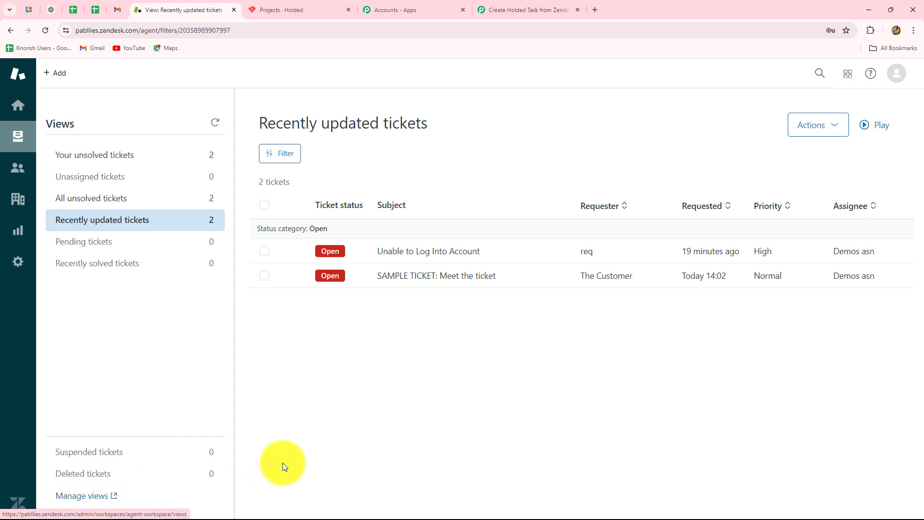
left_click(111, 497)
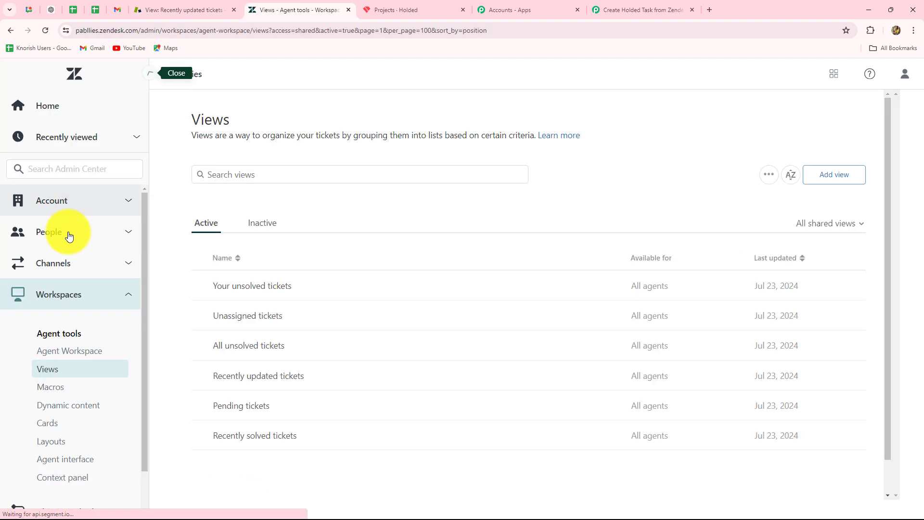
scroll(67, 231, "down", 1)
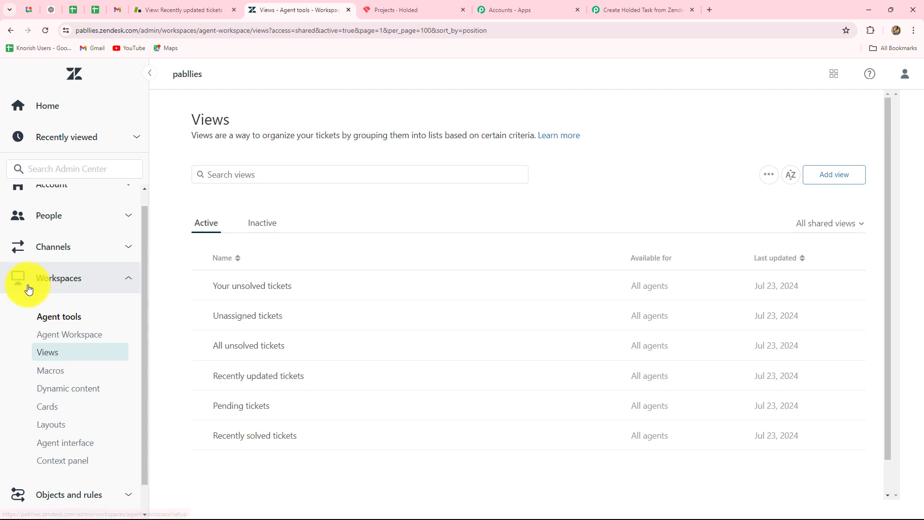
scroll(24, 363, "down", 1)
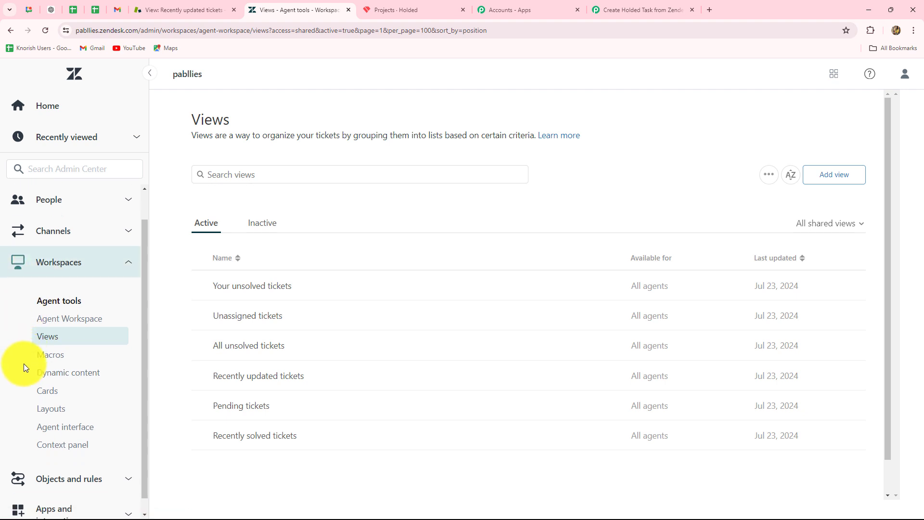
left_click(47, 505)
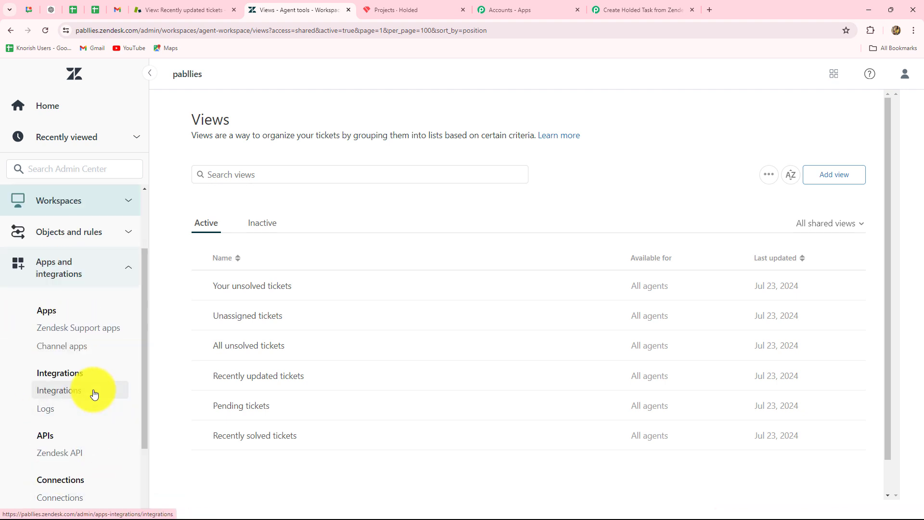
scroll(72, 393, "down", 2)
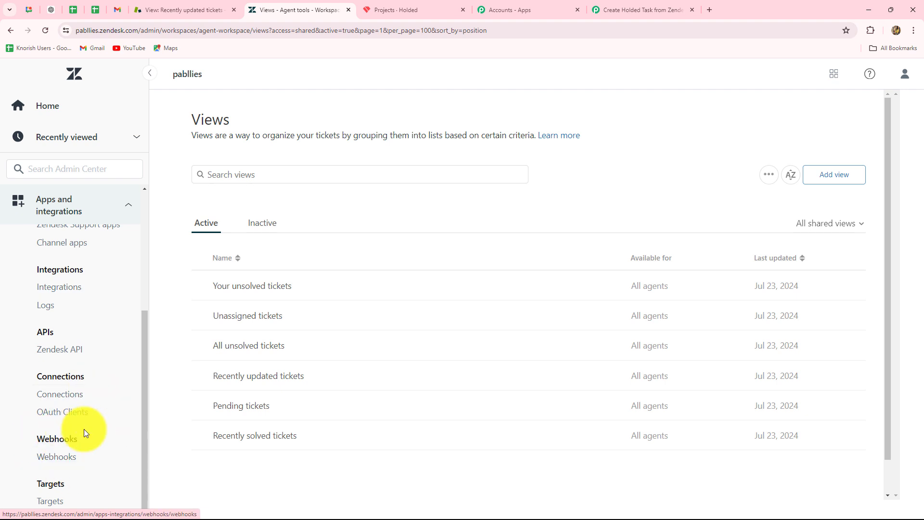
left_click(64, 460)
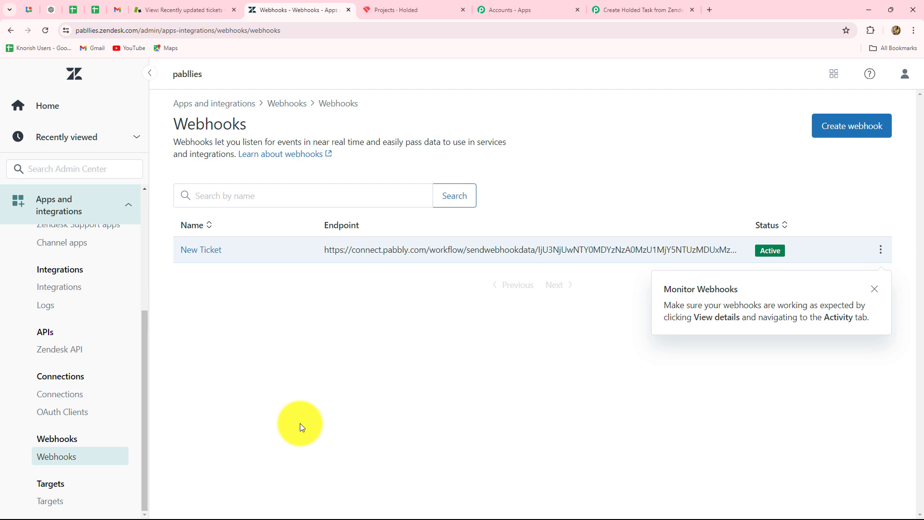
left_click(299, 423)
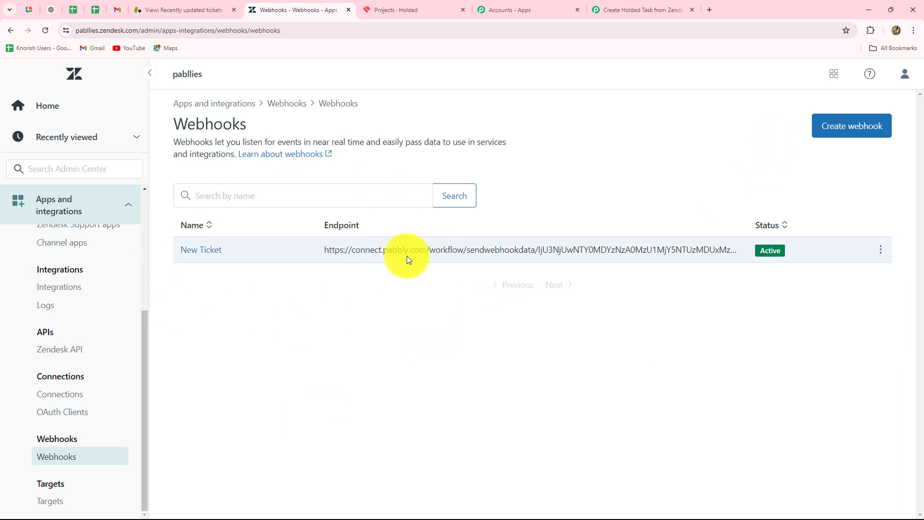
Step: Start a new Zendesk webhook that connects through Trigger or automation
left_click(858, 132)
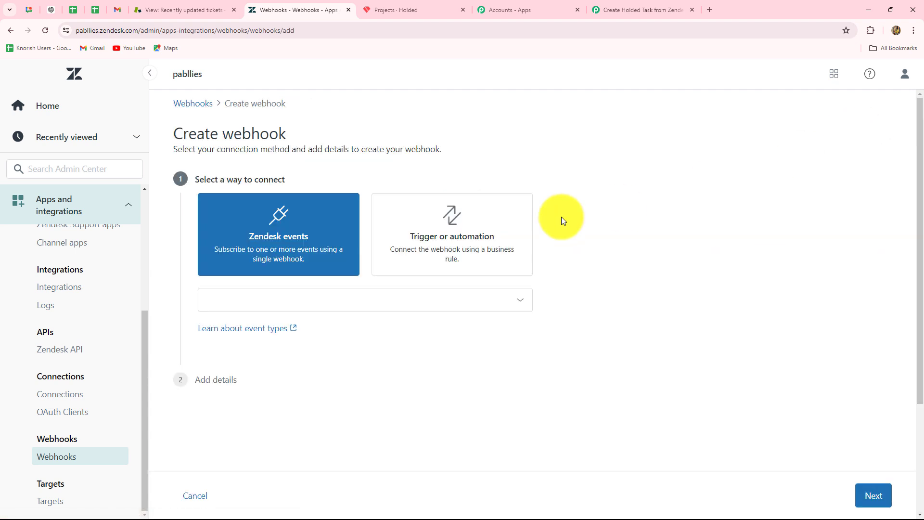
left_click(461, 239)
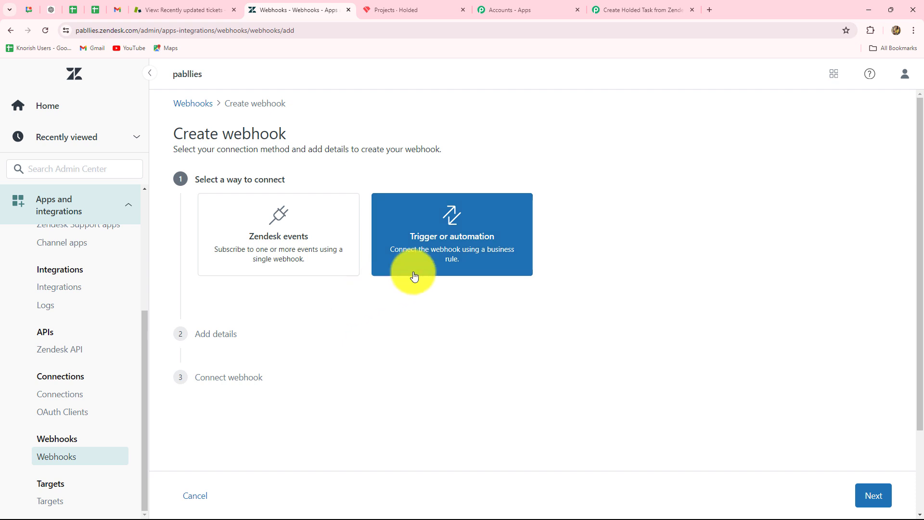
left_click(869, 496)
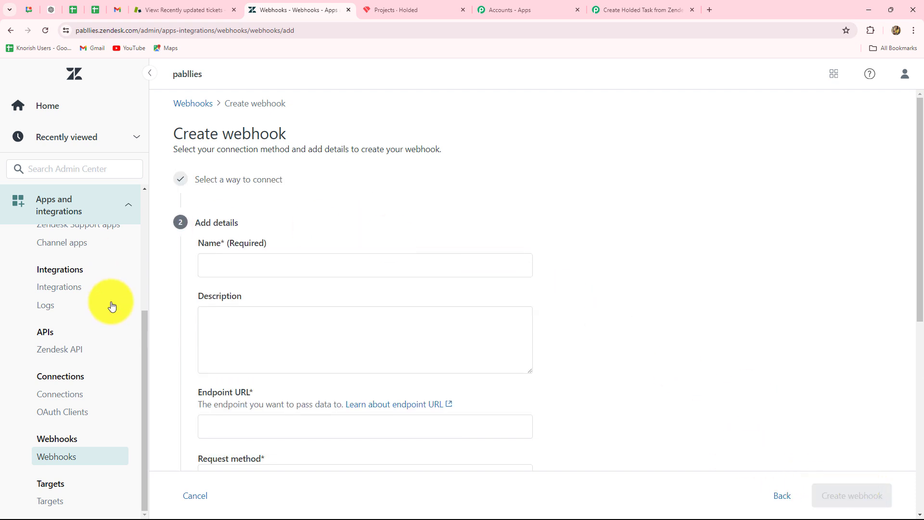
Step: Name the webhook "New Ticket Created" and paste the copied Pabbly Connect webhook URL as its endpoint URL
left_click_drag(176, 136, 334, 150)
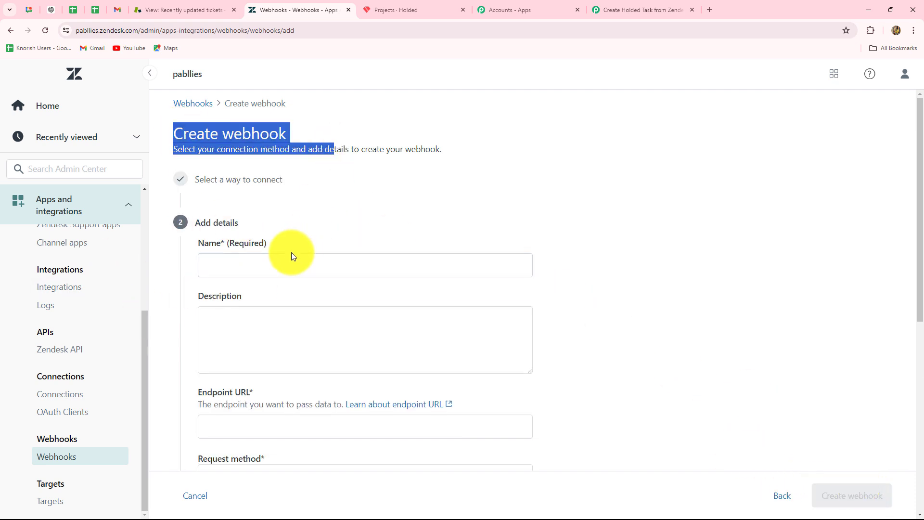
left_click(220, 265)
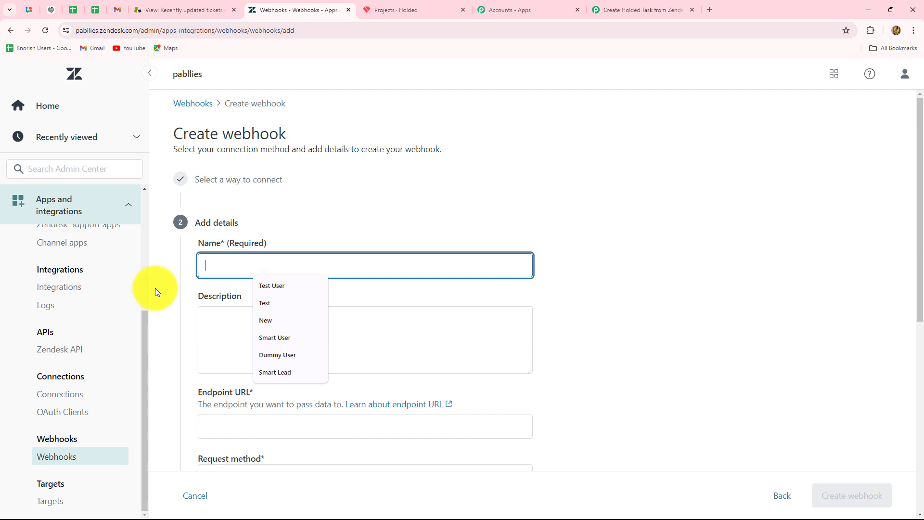
type("New Ticket Created")
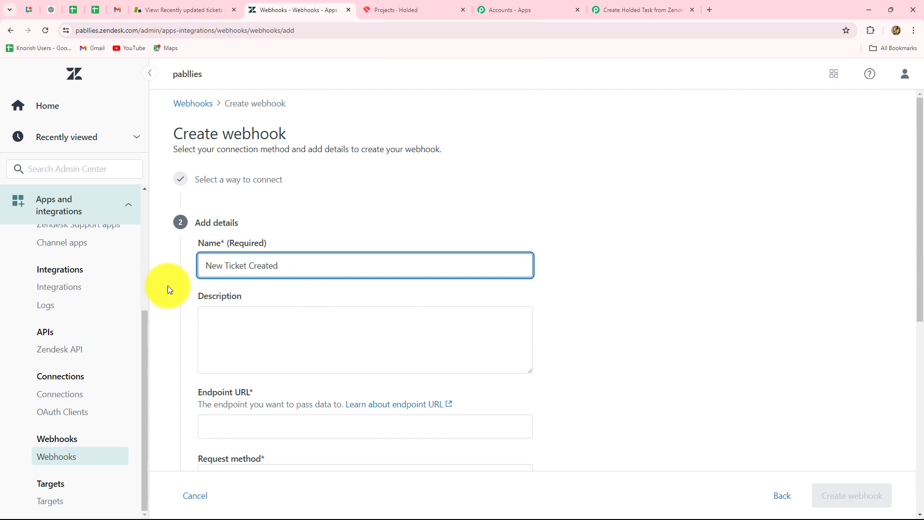
scroll(664, 220, "down", 3)
left_click(202, 184)
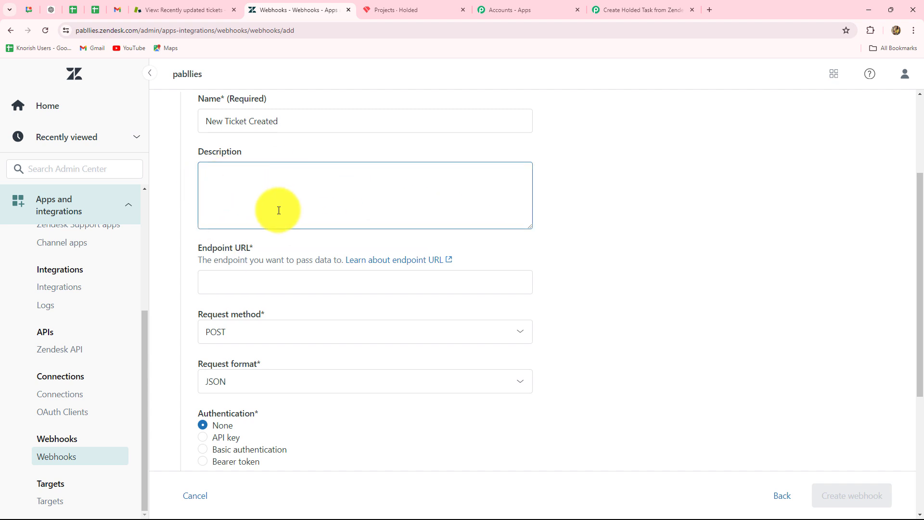
left_click(215, 281)
left_click(215, 282)
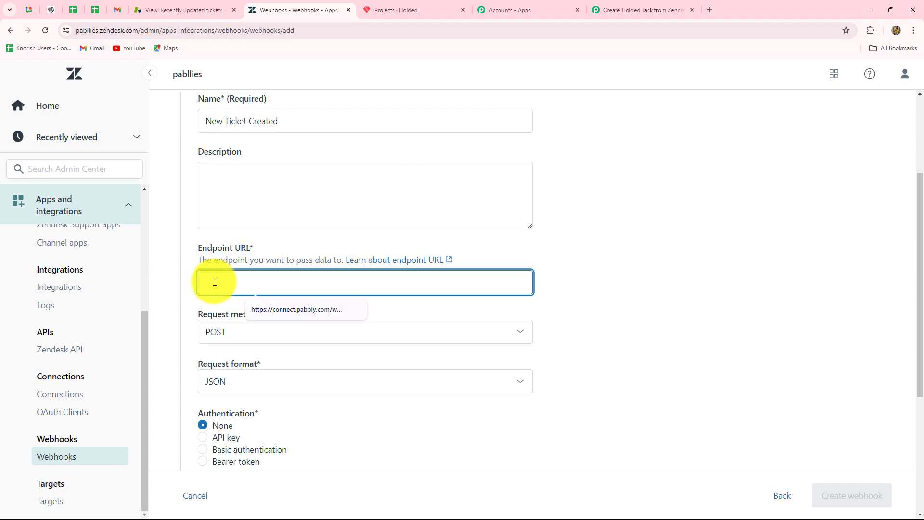
key("ctrl+v")
left_click(608, 240)
scroll(607, 238, "down", 4)
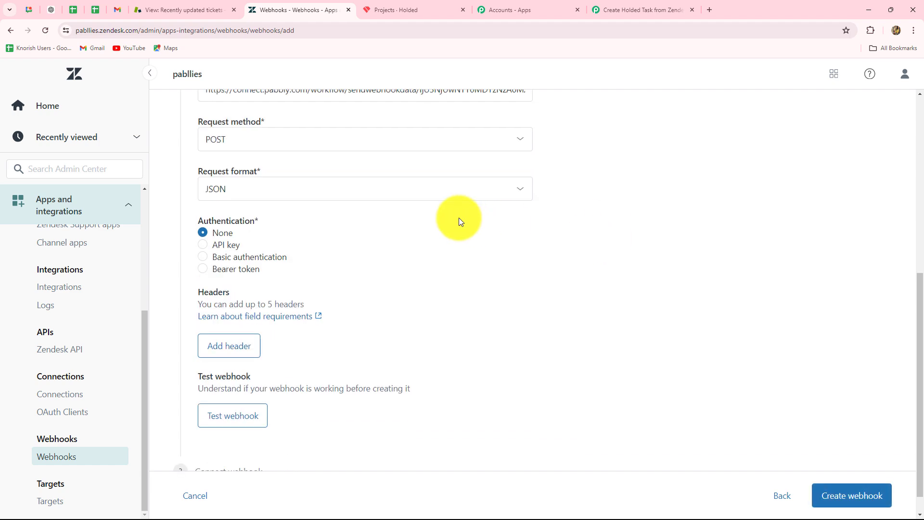
Step: Check the webhook's request method and request format against the setup instructions in Pabbly Connect
left_click(621, 10)
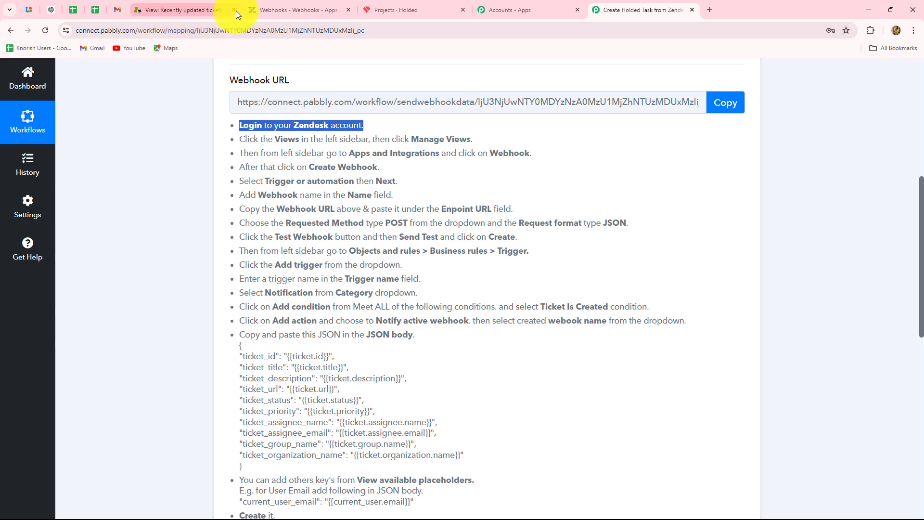
left_click(289, 10)
scroll(260, 207, "up", 2)
left_click(221, 241)
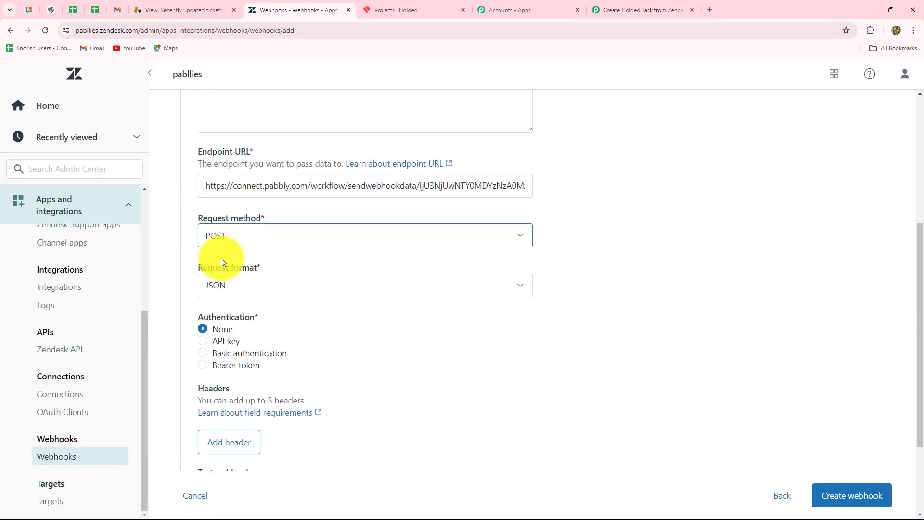
left_click(219, 281)
scroll(252, 301, "down", 2)
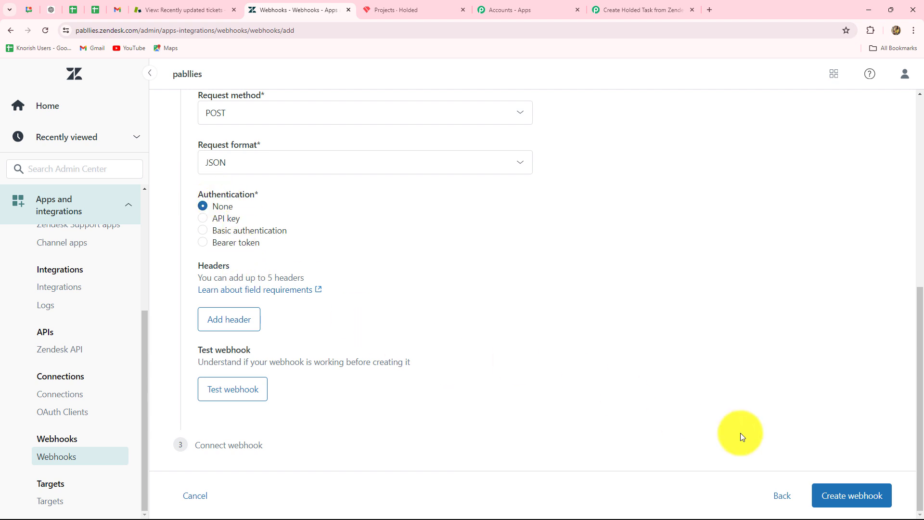
Step: Test the webhook with the Sample Support ticket event, checking the response in Pabbly Connect, and create the webhook in Zendesk
left_click(213, 399)
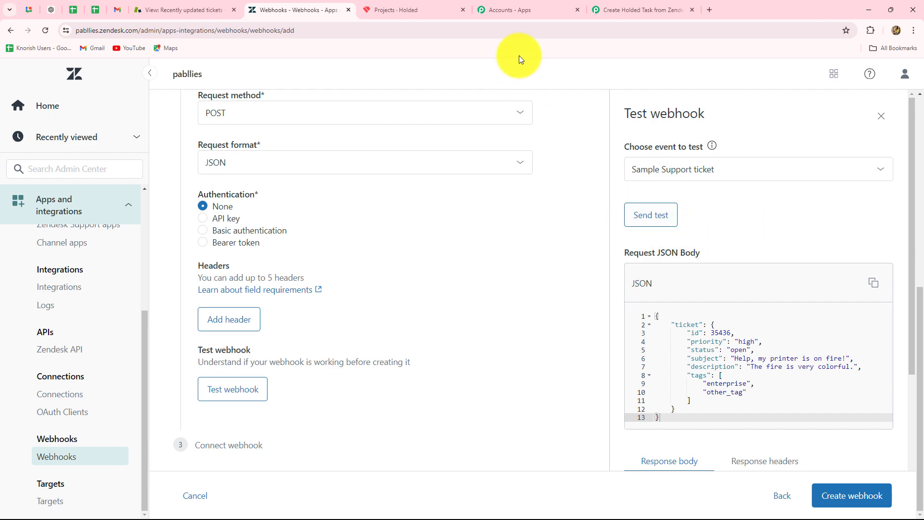
left_click(625, 10)
scroll(589, 160, "down", 8)
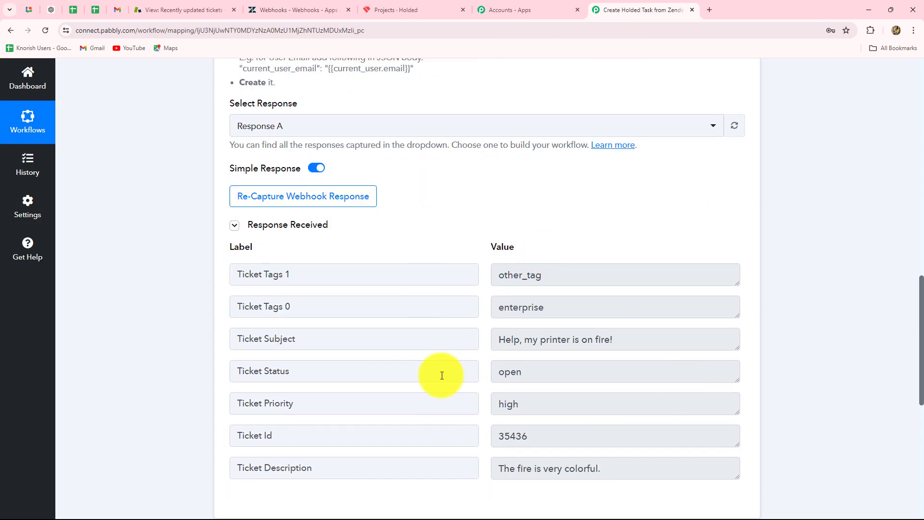
left_click(269, 9)
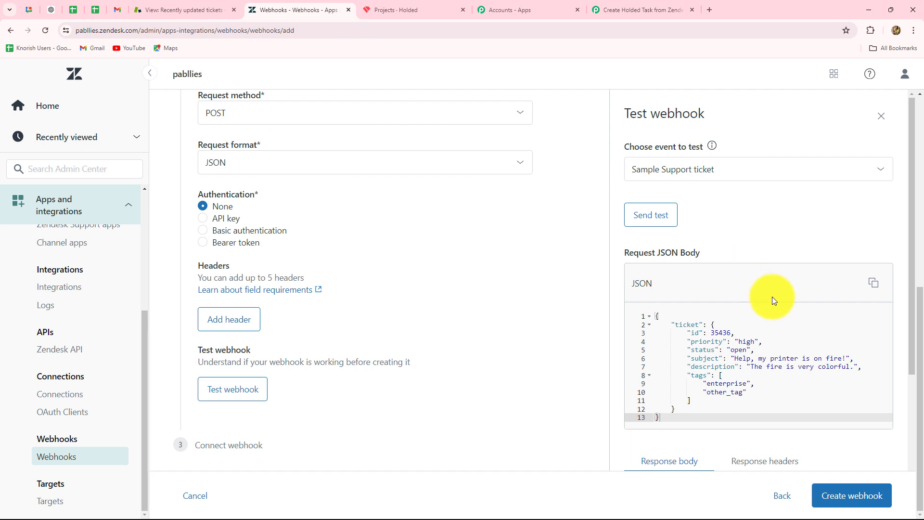
left_click(842, 504)
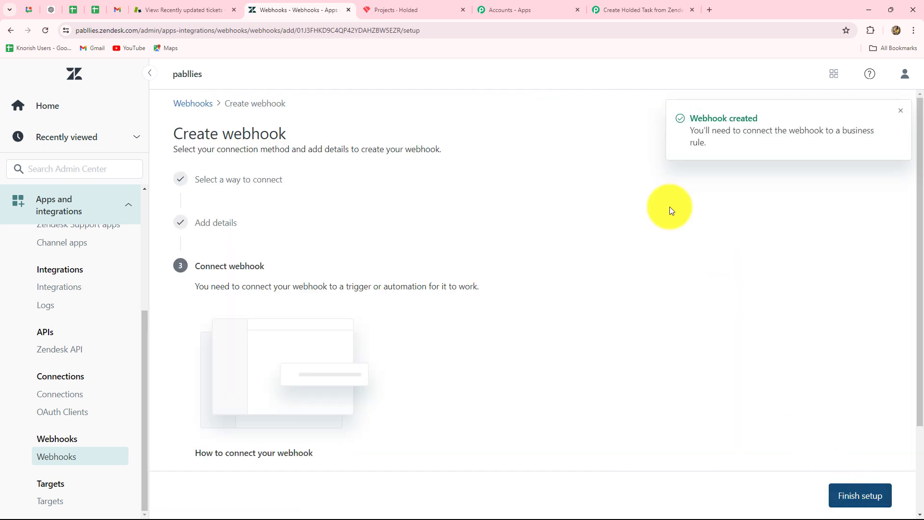
Step: Review the next setup instruction in Pabbly Connect and open the Triggers page of the business rules in Zendesk
left_click(601, 7)
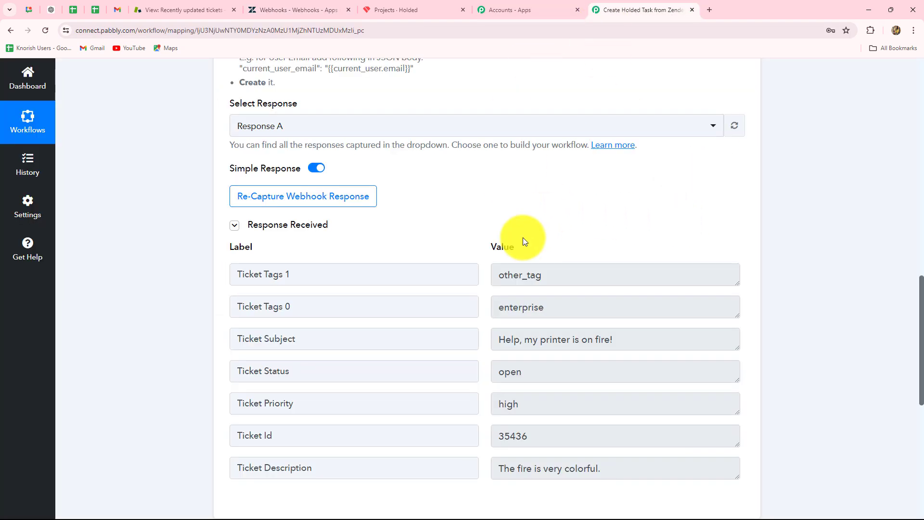
scroll(245, 282, "up", 3)
scroll(250, 284, "up", 6)
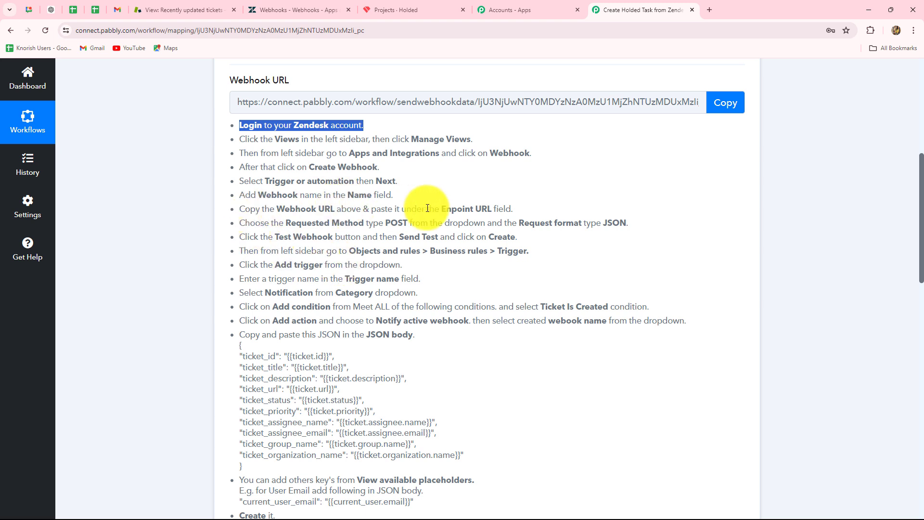
left_click_drag(241, 251, 532, 251)
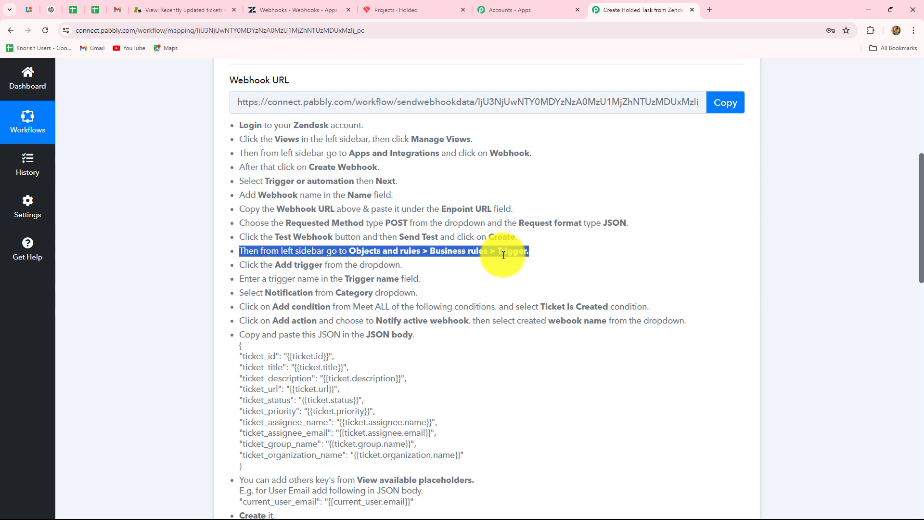
left_click(290, 9)
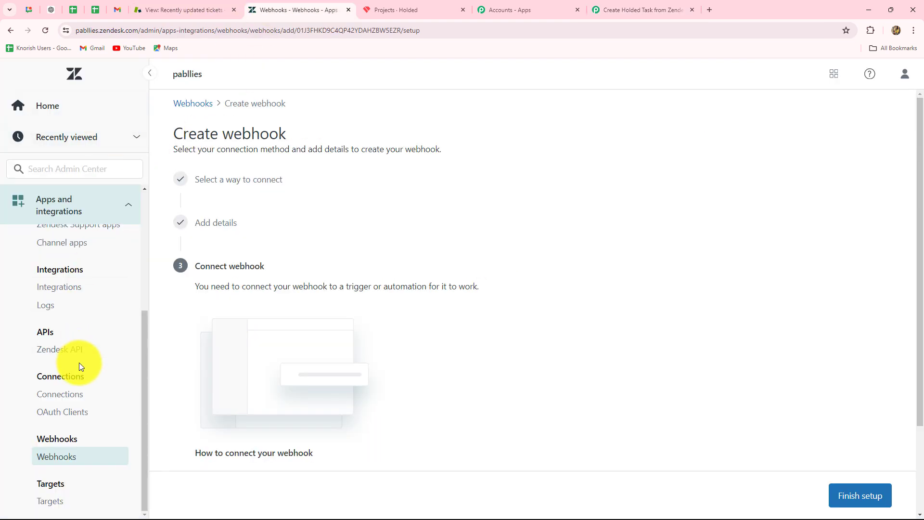
scroll(79, 362, "up", 4)
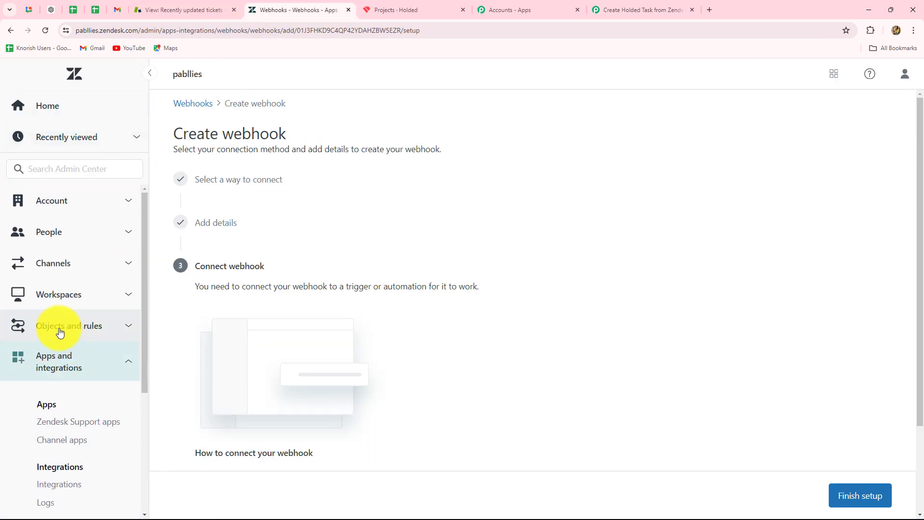
left_click(97, 326)
scroll(72, 351, "down", 5)
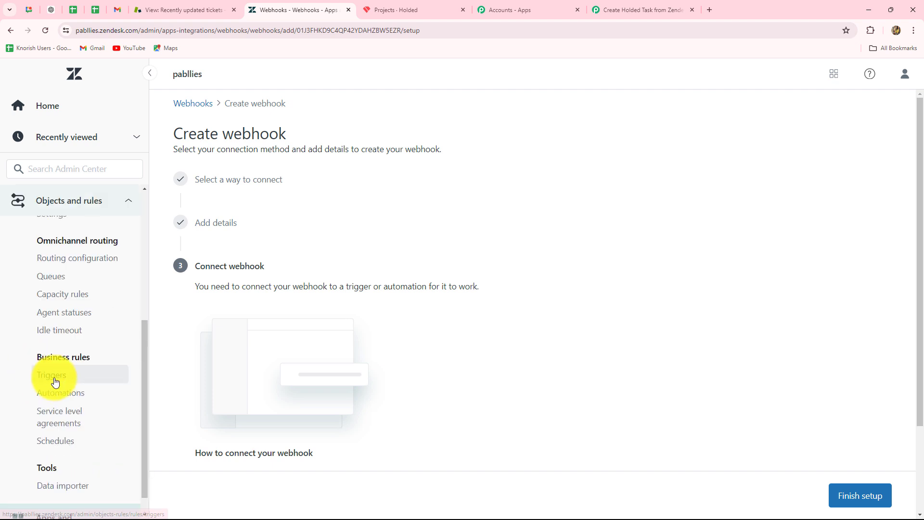
left_click(52, 381)
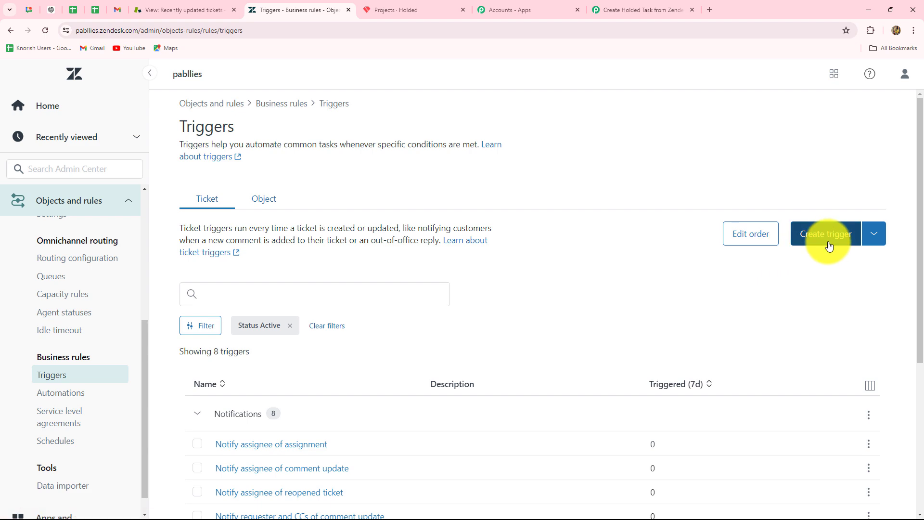
Step: Start a new ticket trigger, name it "Ticket Created" and set its category to Notifications
scroll(819, 140, "down", 3)
scroll(801, 149, "up", 3)
left_click(816, 225)
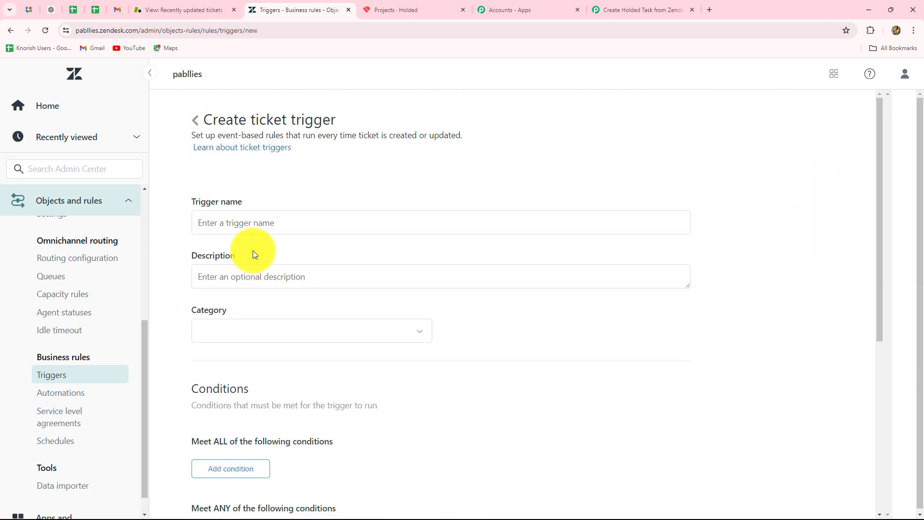
left_click(231, 227)
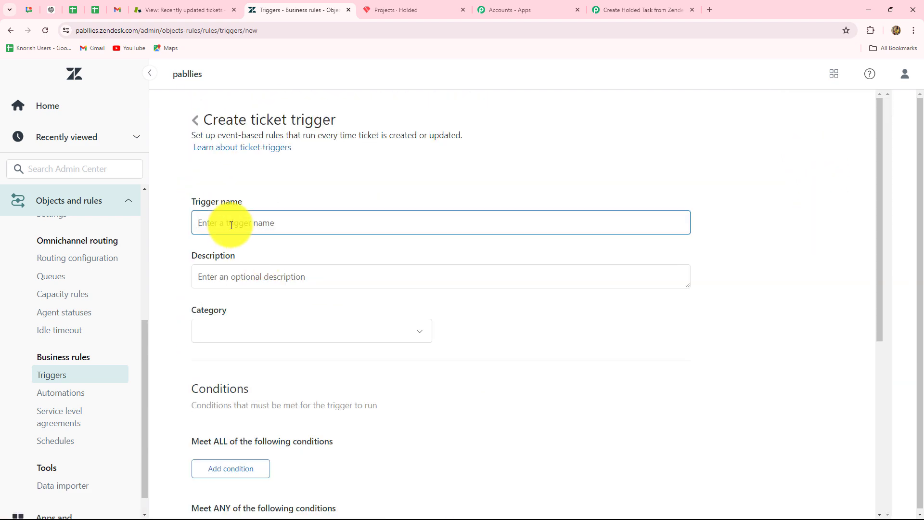
key("Caps_Lock")
type("Tick")
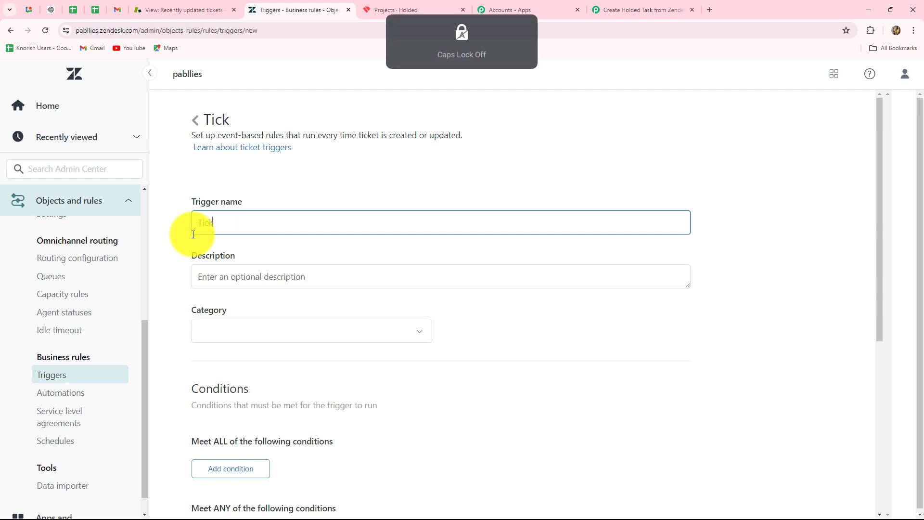
type("et Created")
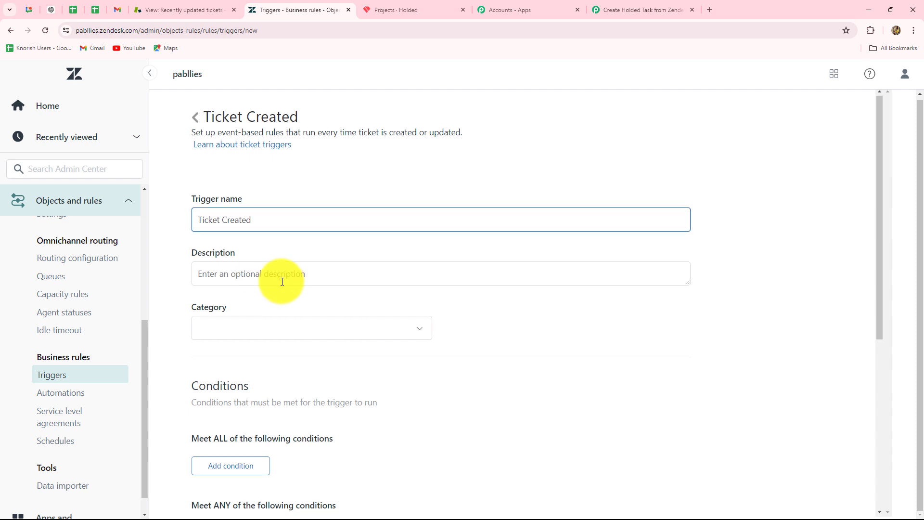
scroll(279, 282, "down", 3)
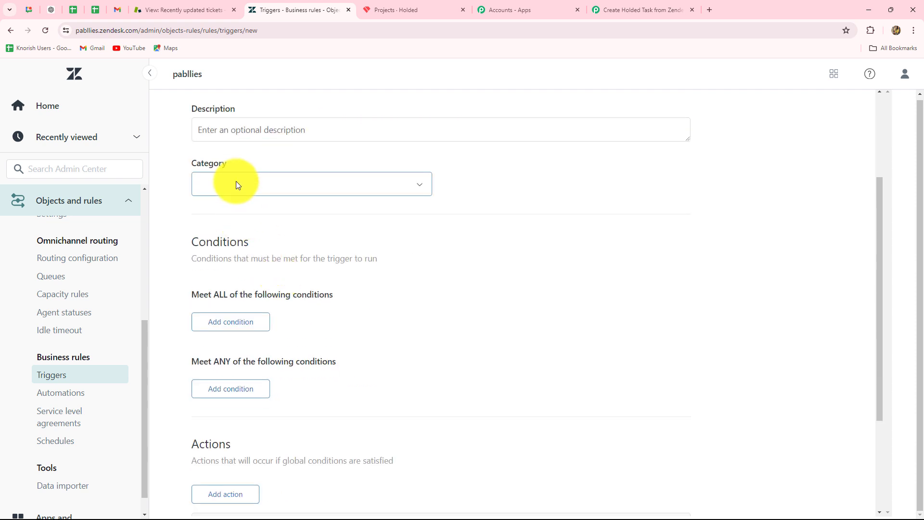
left_click(237, 185)
left_click(227, 221)
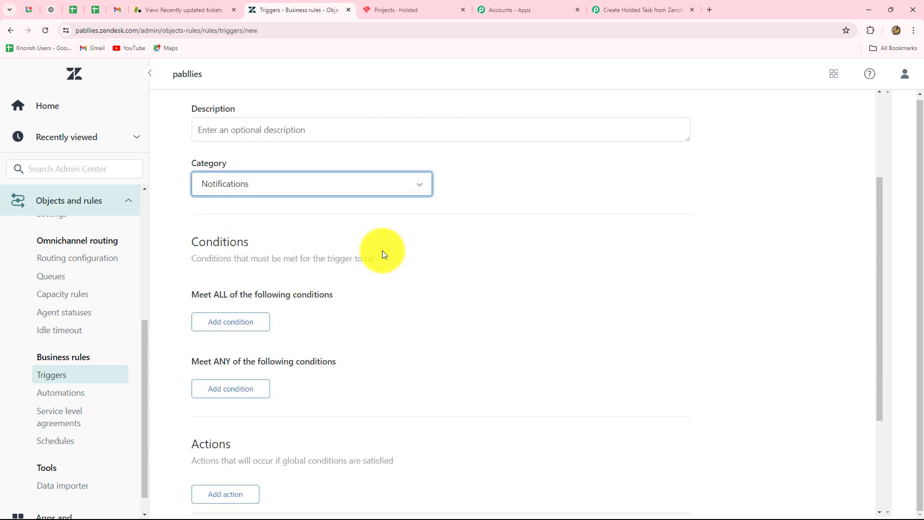
Step: Add a condition under Meet ALL of the following conditions: Ticket > Ticket Is Created
scroll(382, 251, "down", 3)
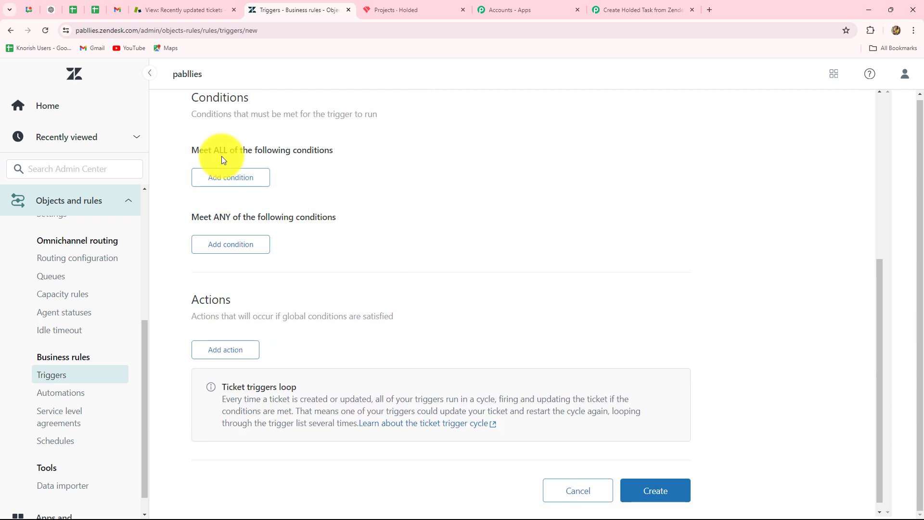
left_click(237, 184)
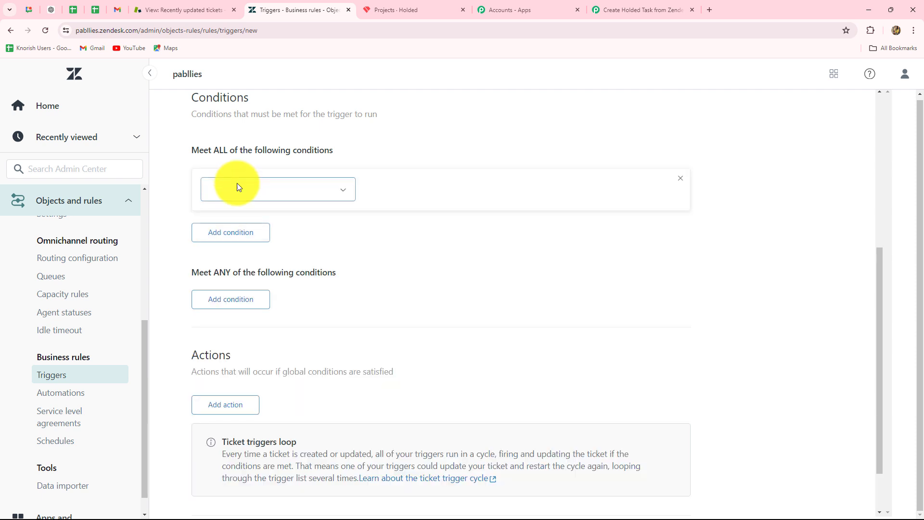
left_click(327, 193)
left_click(248, 247)
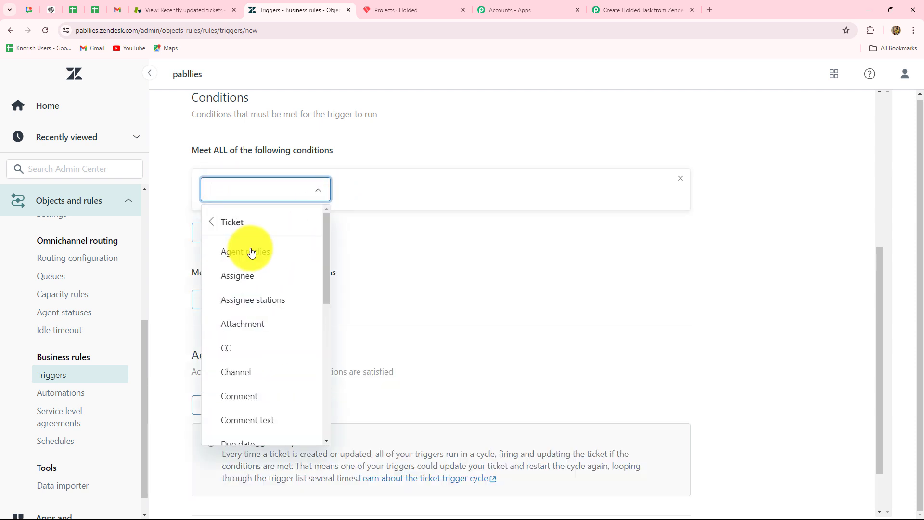
scroll(268, 372, "down", 10)
left_click(241, 333)
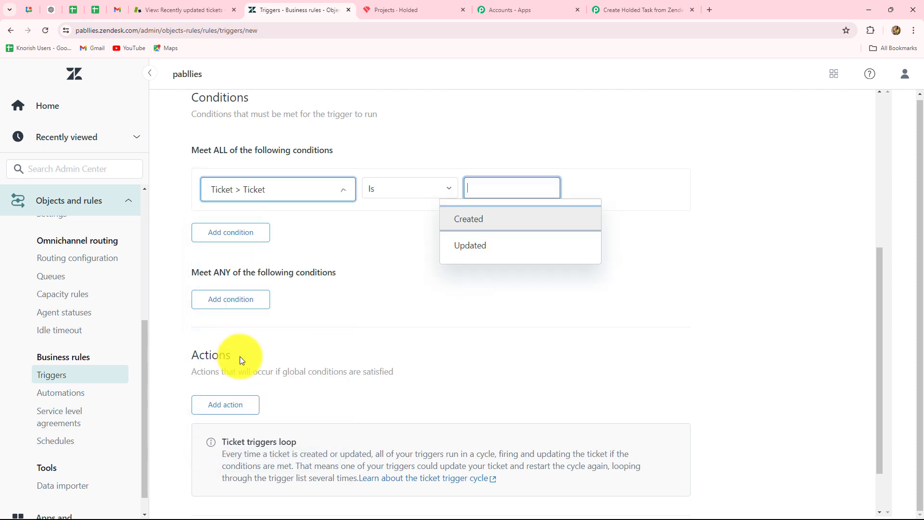
left_click(506, 219)
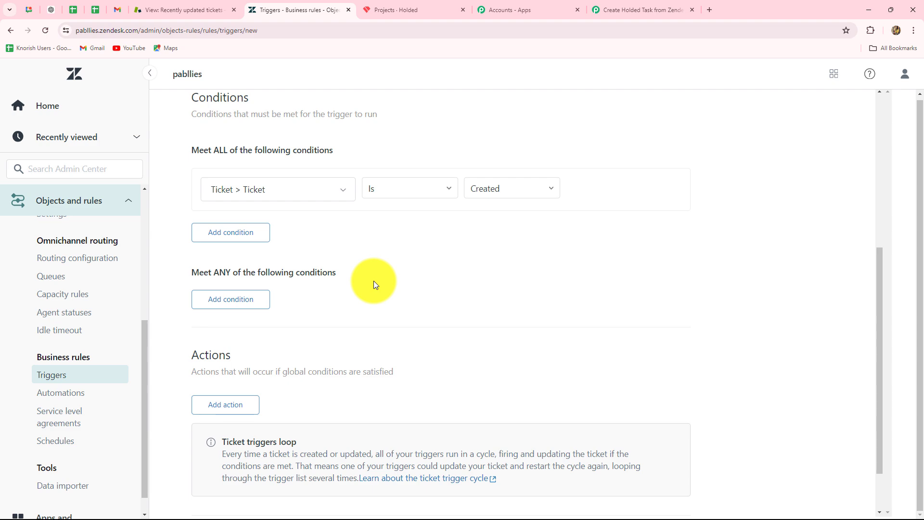
Step: Add a trigger action that notifies by active webhook, using the "New Ticket Created" webhook
scroll(375, 284, "up", 3)
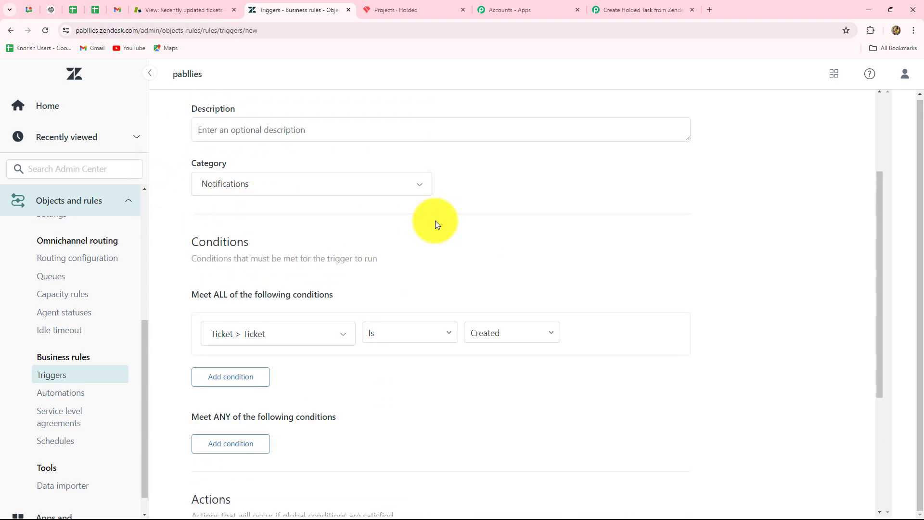
scroll(435, 220, "down", 4)
scroll(408, 264, "up", 3)
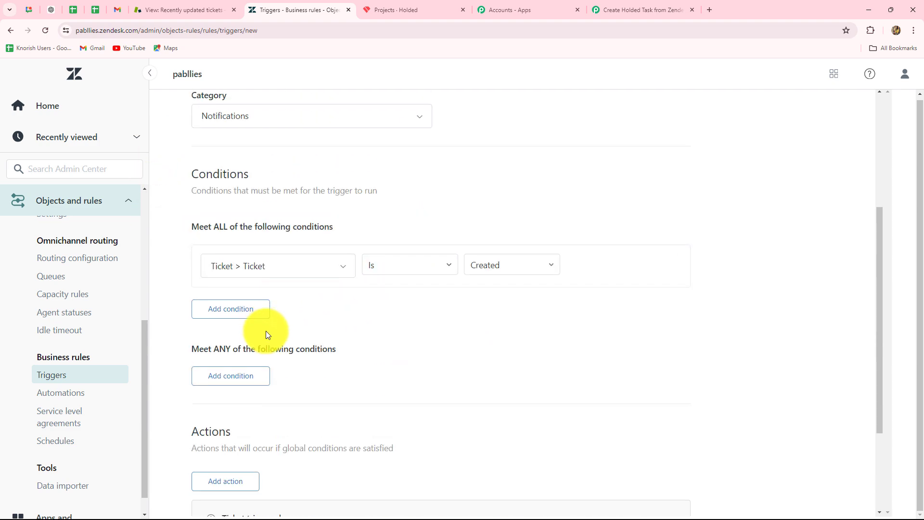
scroll(255, 346, "down", 3)
left_click(233, 344)
scroll(341, 348, "down", 1)
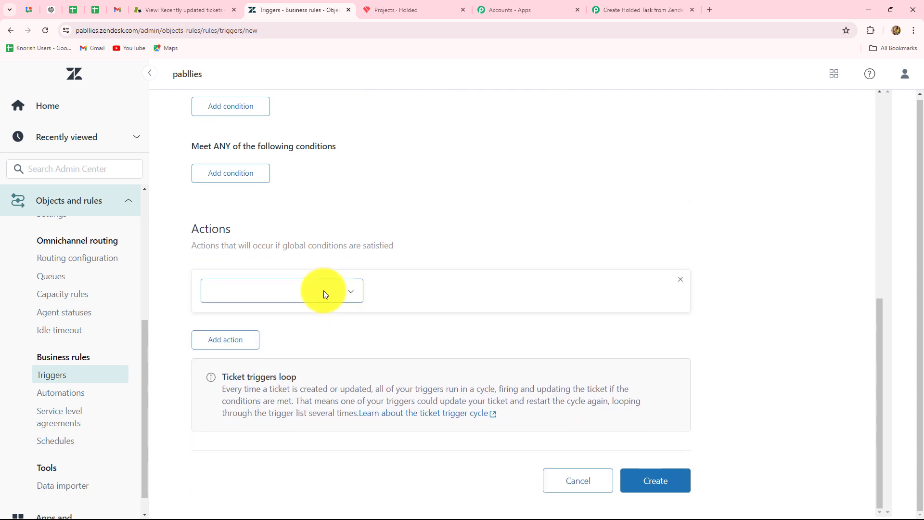
left_click(324, 290)
left_click(248, 456)
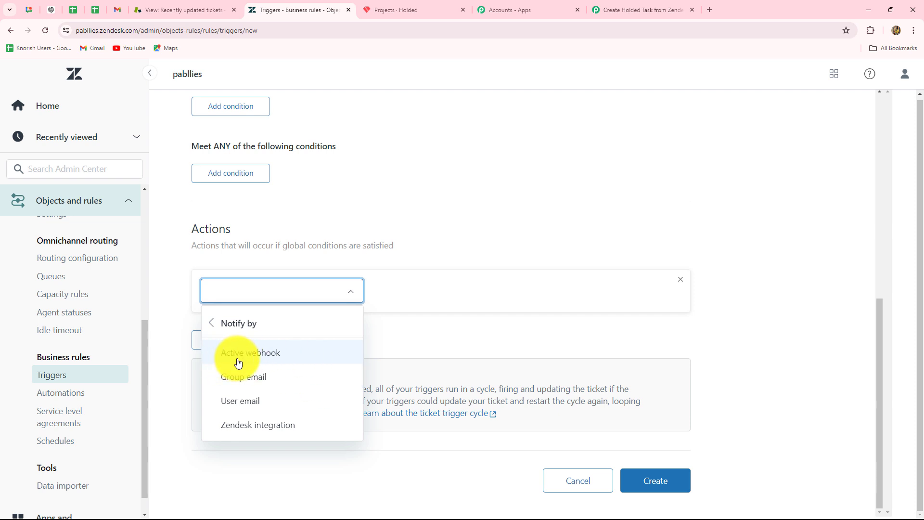
left_click(269, 356)
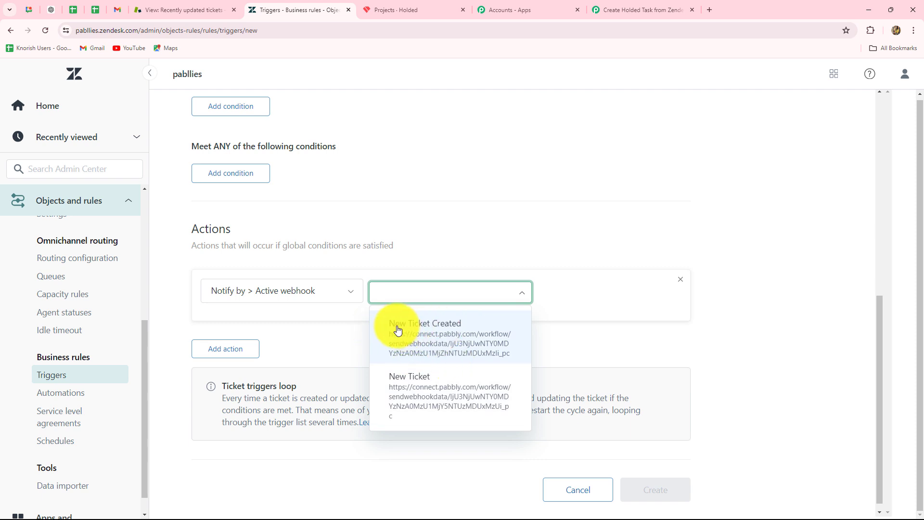
left_click(450, 324)
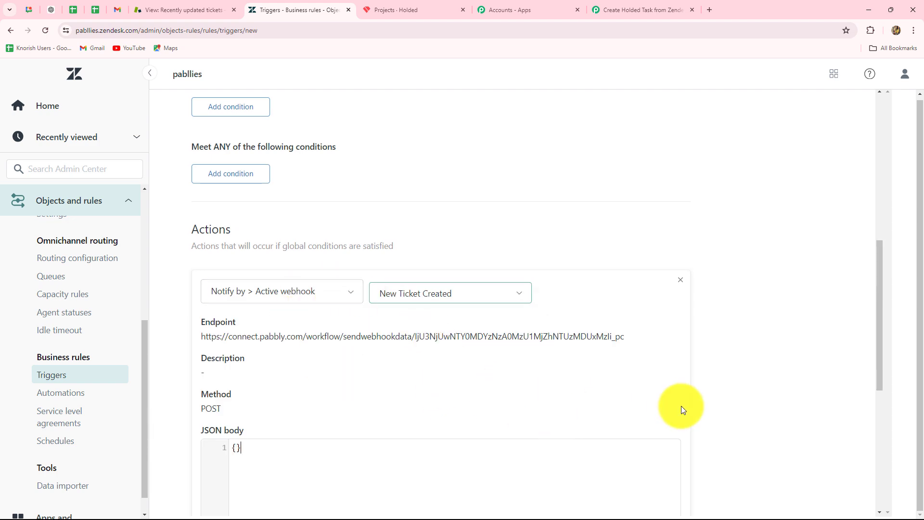
Step: Review the trigger's name, category, condition and webhook action, including the endpoint, method and JSON body
scroll(681, 405, "up", 3)
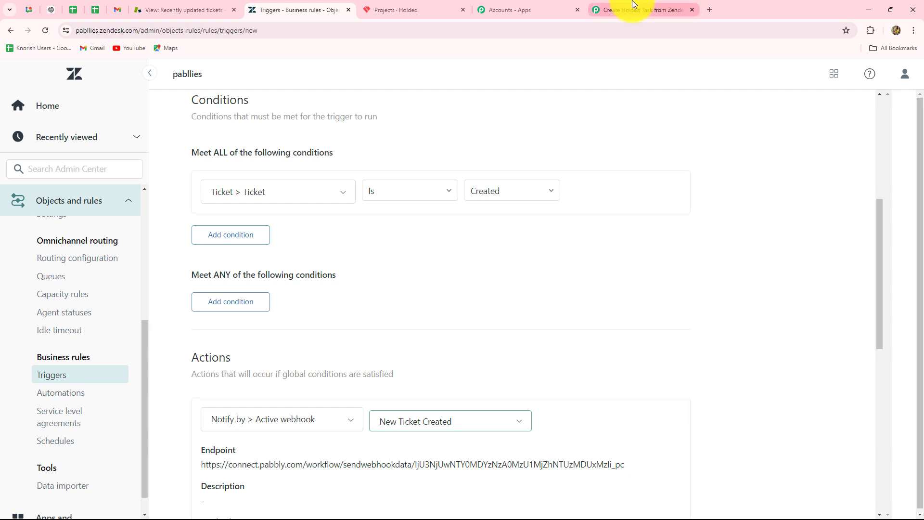
scroll(374, 332, "up", 3)
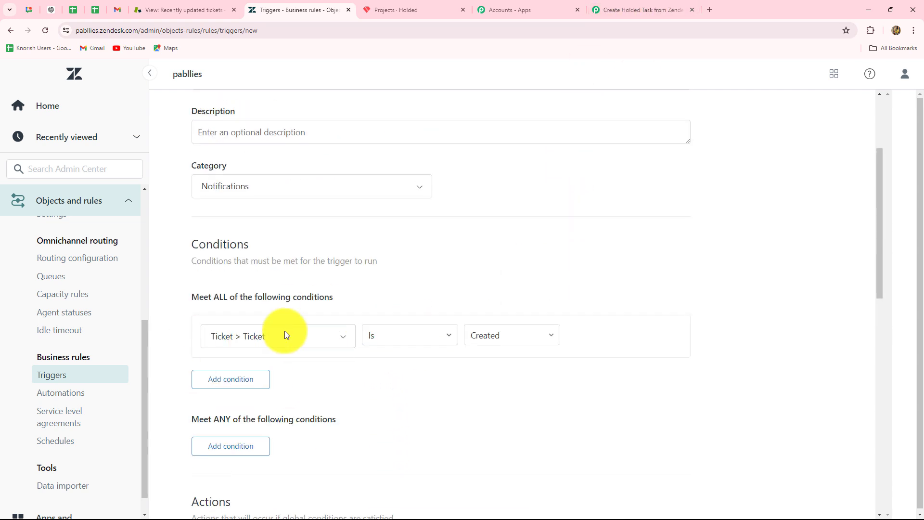
scroll(313, 327, "up", 2)
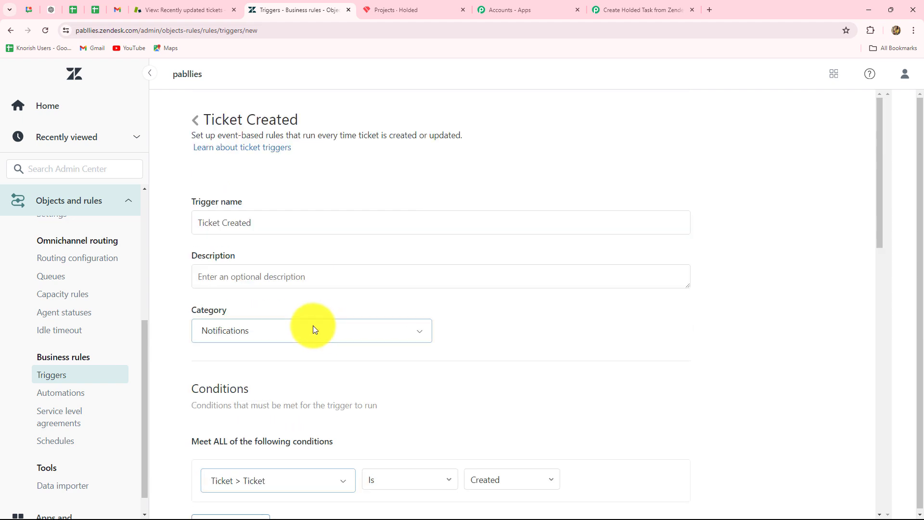
scroll(313, 326, "down", 10)
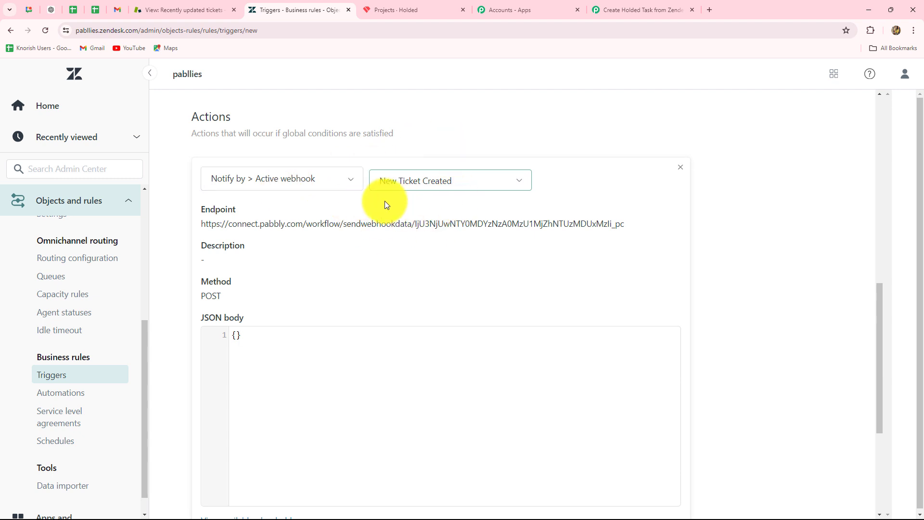
scroll(345, 328, "down", 4)
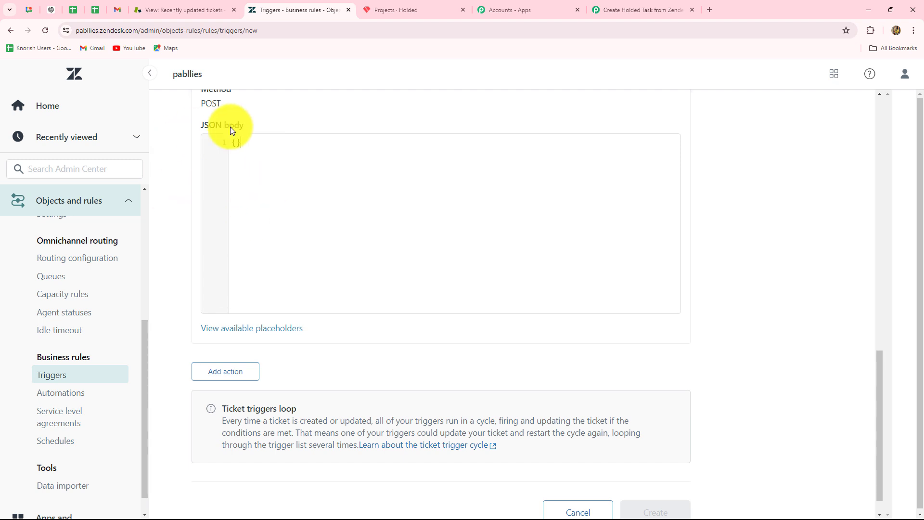
scroll(296, 291, "up", 4)
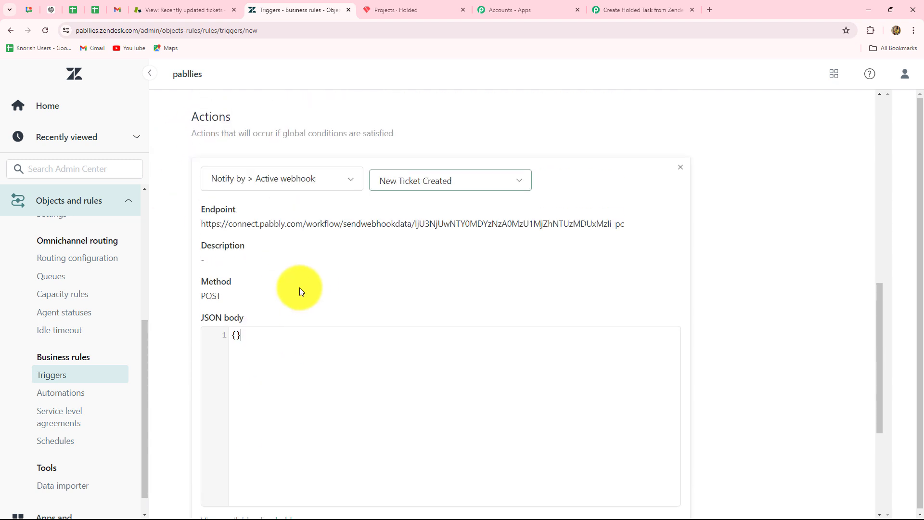
scroll(299, 288, "down", 2)
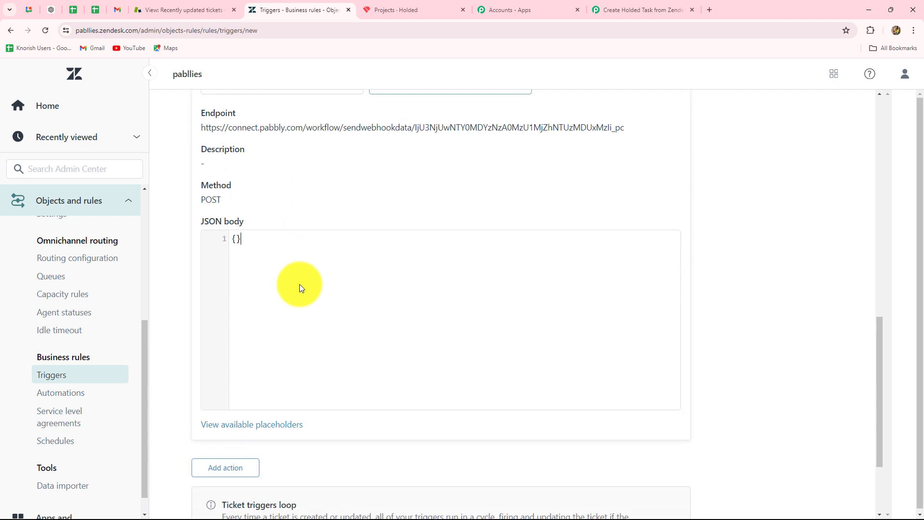
Step: Replace the webhook action's JSON body with the ticket JSON copied from the Pabbly Connect instructions, and create the trigger in Zendesk
left_click(231, 239)
key("BackSpace")
key("BackSpace")
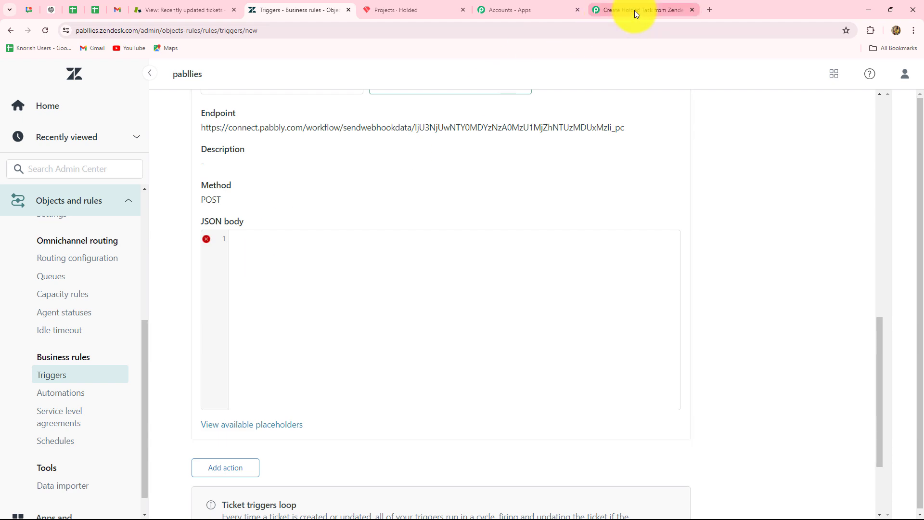
left_click(610, 7)
scroll(289, 320, "down", 3)
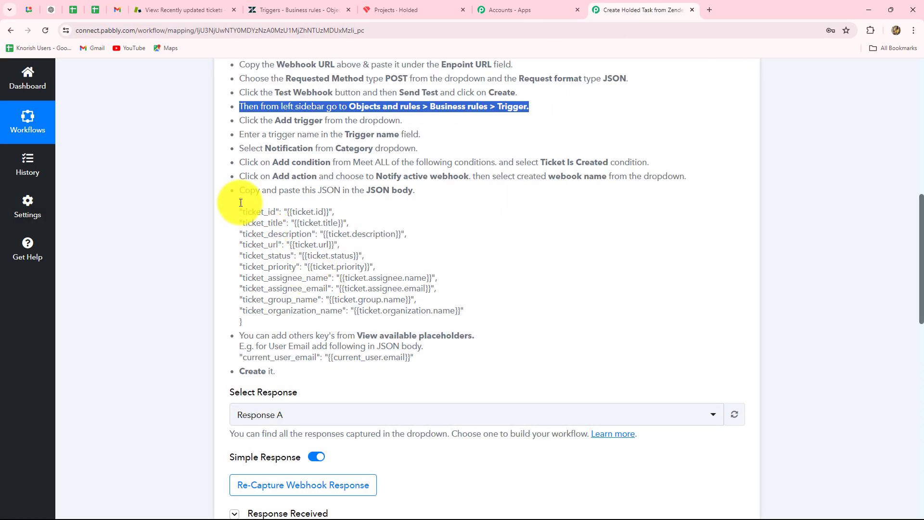
left_click_drag(240, 203, 254, 322)
key("ctrl+c")
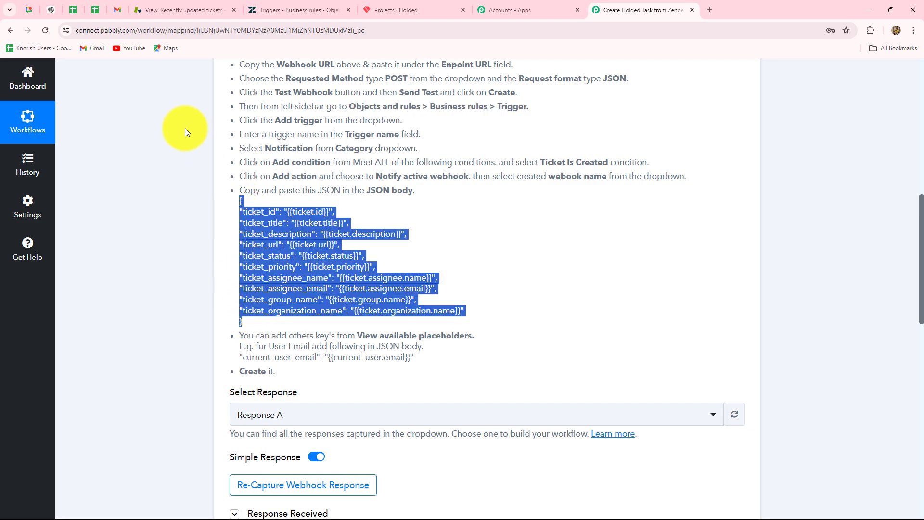
left_click(268, 9)
left_click(249, 237)
key("ctrl+v")
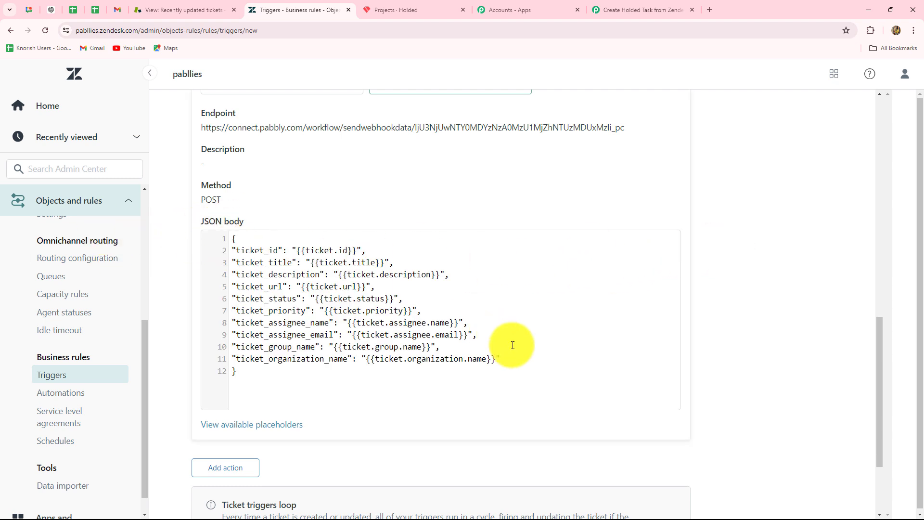
scroll(525, 346, "down", 3)
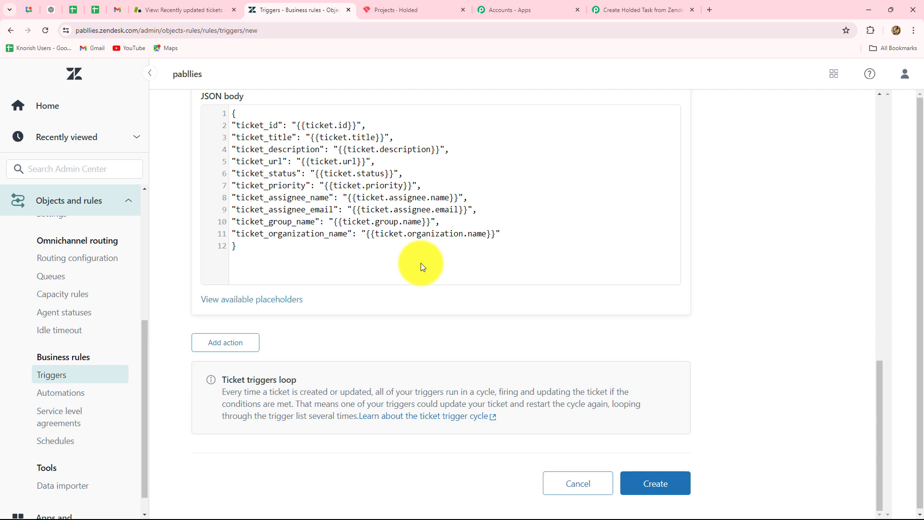
left_click(649, 483)
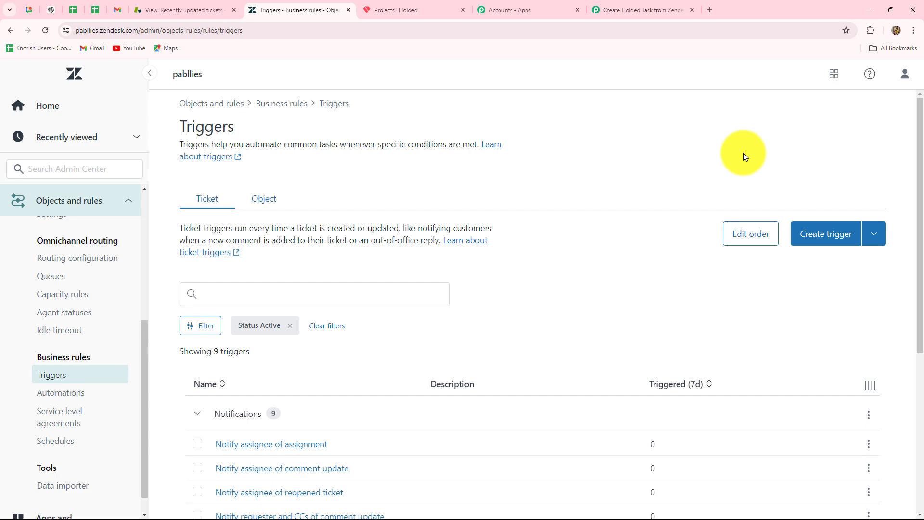
Step: Switch to Pabbly Connect, start recapturing the webhook response and read the note about doing a test submission
left_click(644, 7)
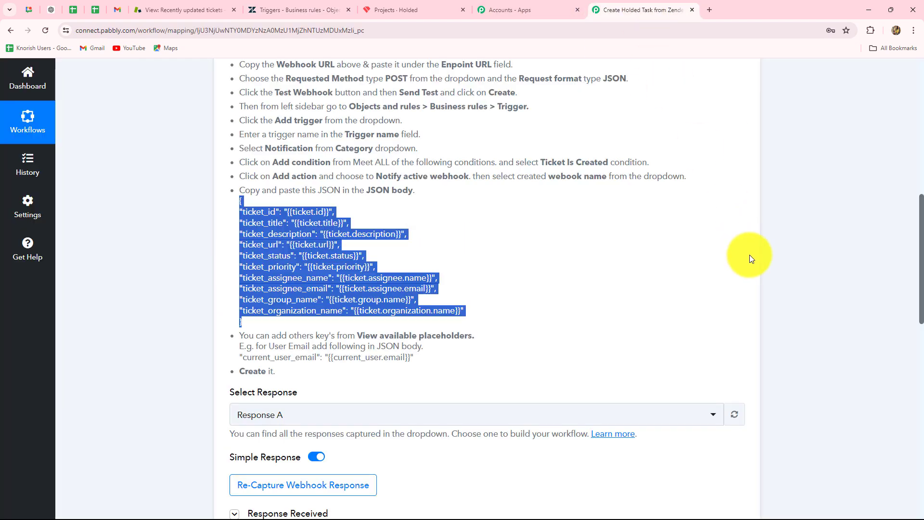
scroll(849, 294, "down", 8)
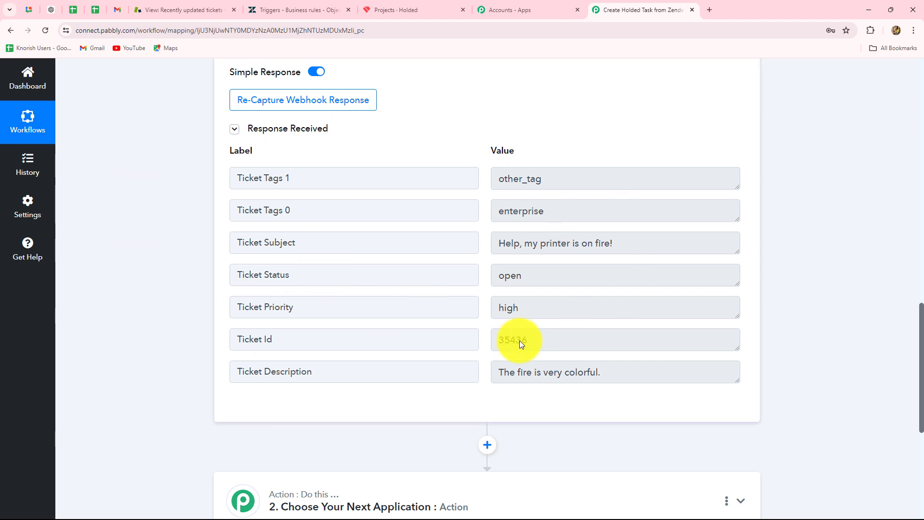
left_click(235, 107)
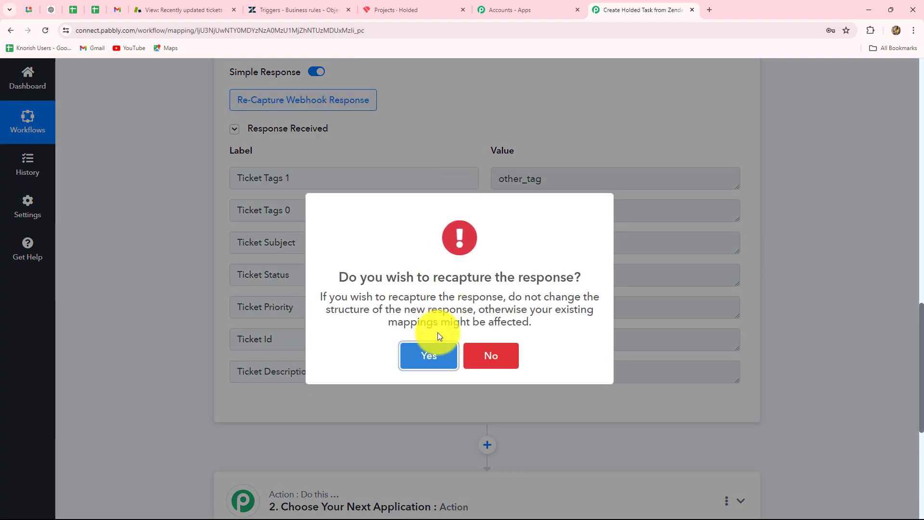
left_click(439, 349)
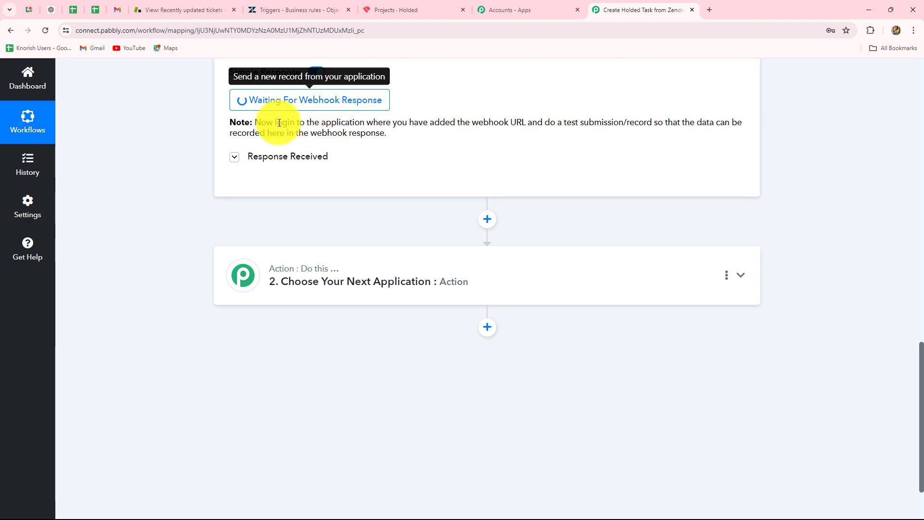
left_click_drag(272, 124, 626, 161)
left_click(626, 161)
scroll(614, 188, "up", 7)
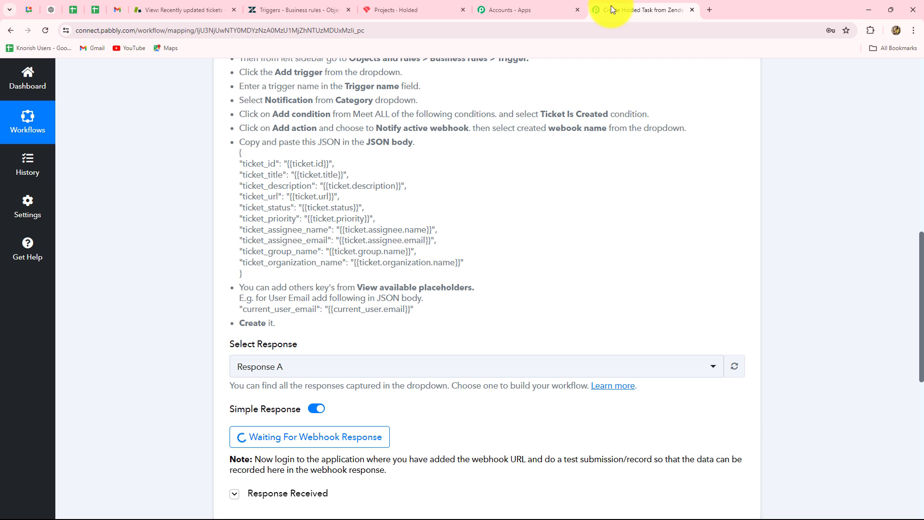
Step: Switch to Zendesk, add a new ticket and choose the requester of the existing "Unable to Log Into Account" ticket
scroll(736, 244, "down", 5)
scroll(736, 243, "up", 4)
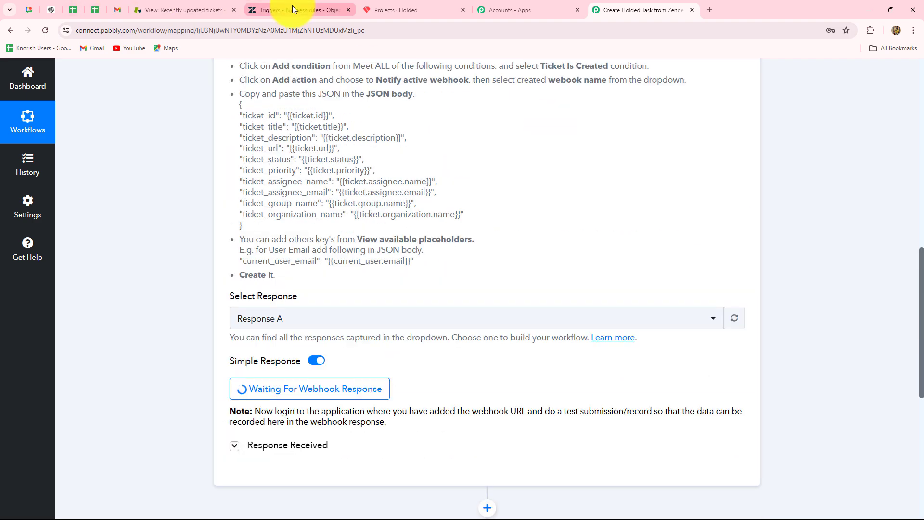
left_click(187, 9)
left_click(55, 73)
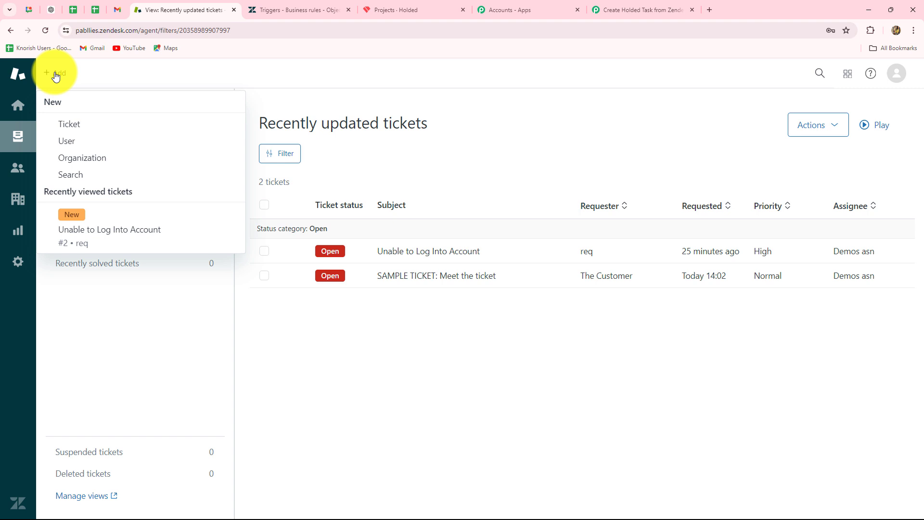
left_click(66, 124)
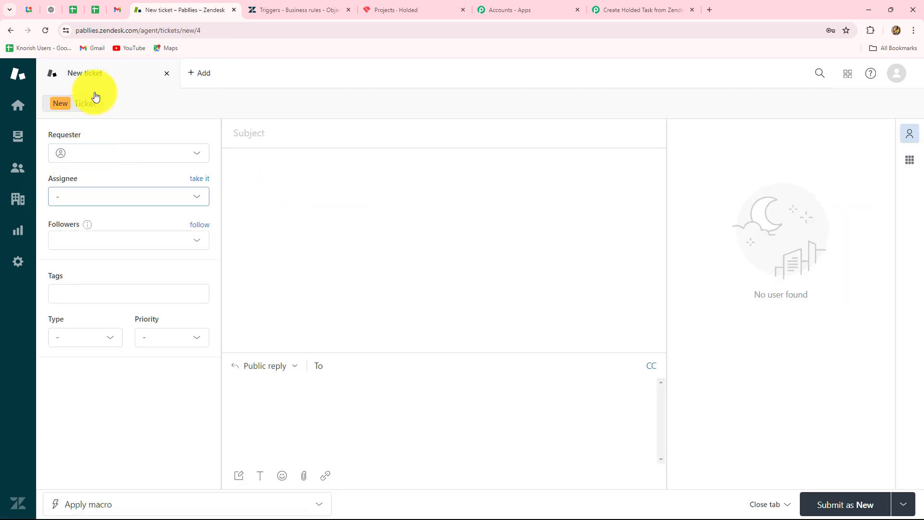
left_click(99, 158)
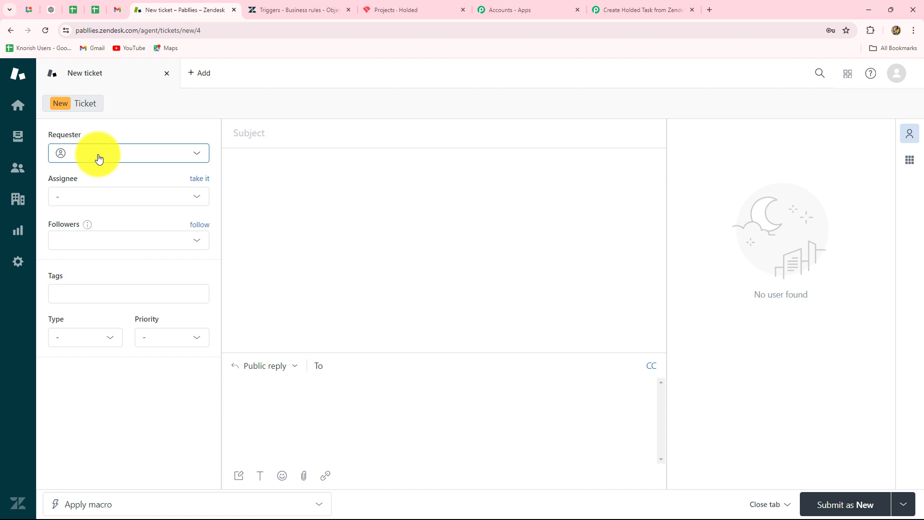
left_click(98, 158)
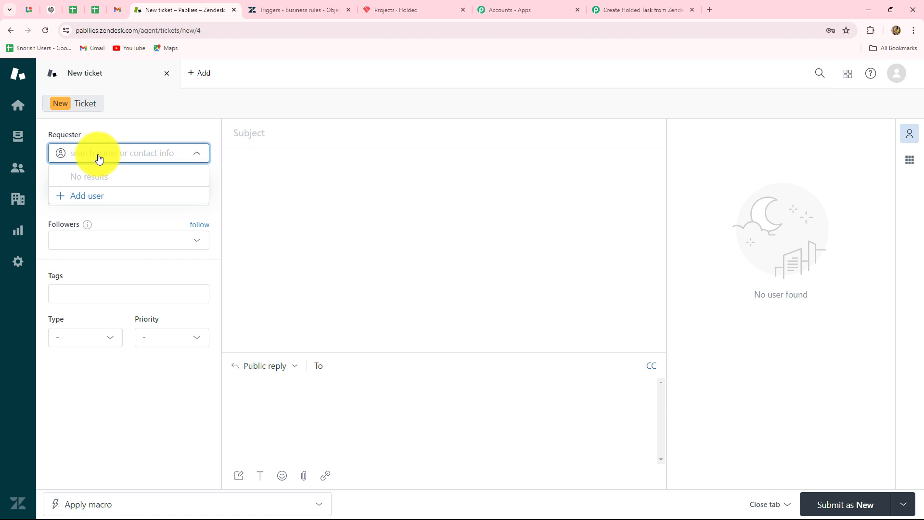
left_click(79, 166)
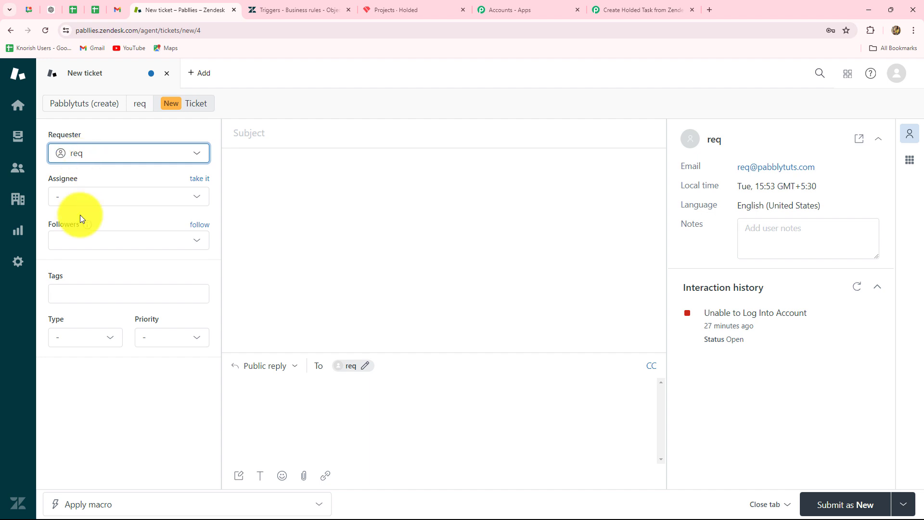
Step: Assign the new ticket to the Support group
left_click(77, 197)
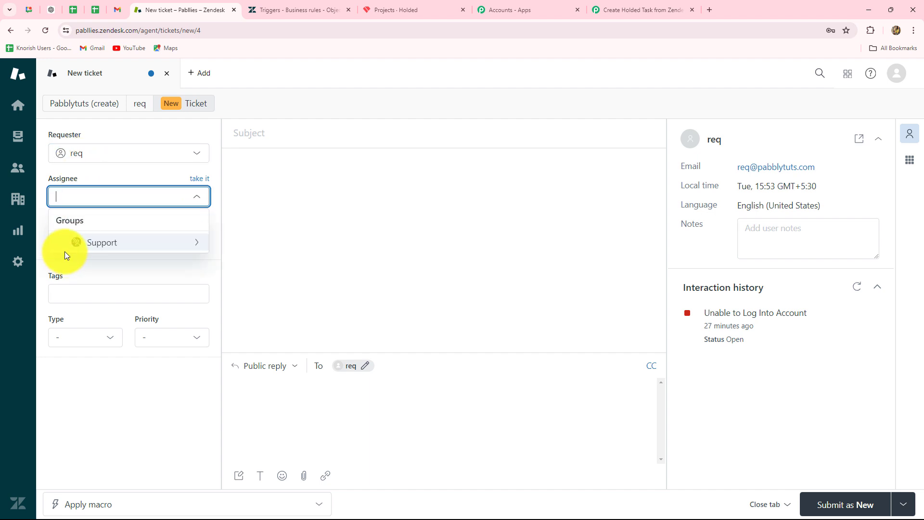
left_click(113, 246)
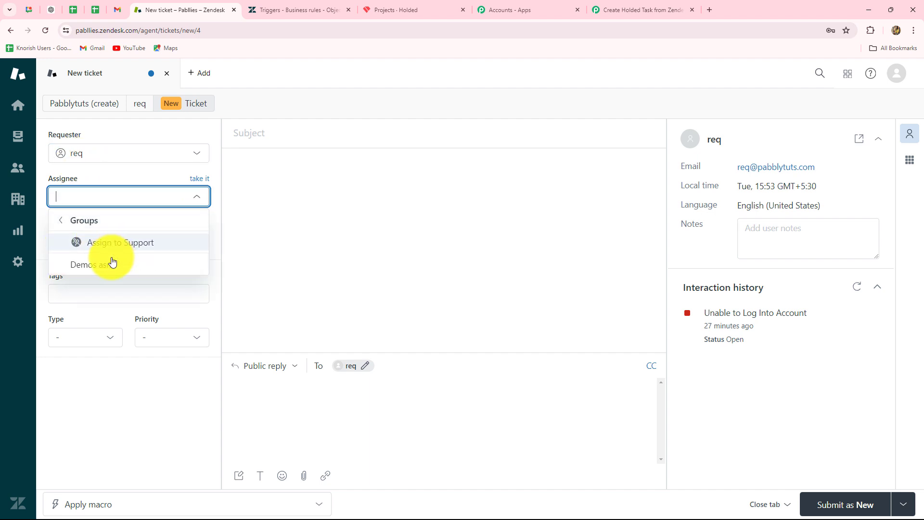
left_click(111, 243)
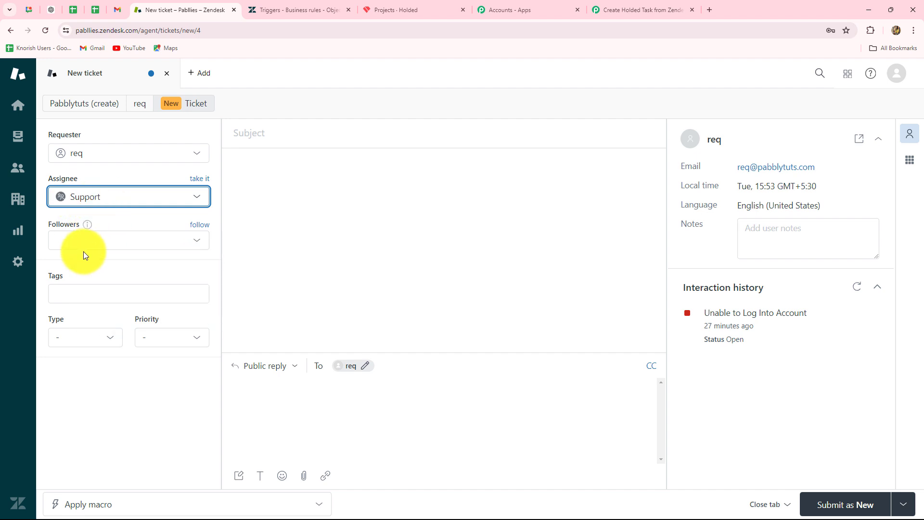
Step: Set the ticket's type to Problem and its priority to High
left_click(135, 298)
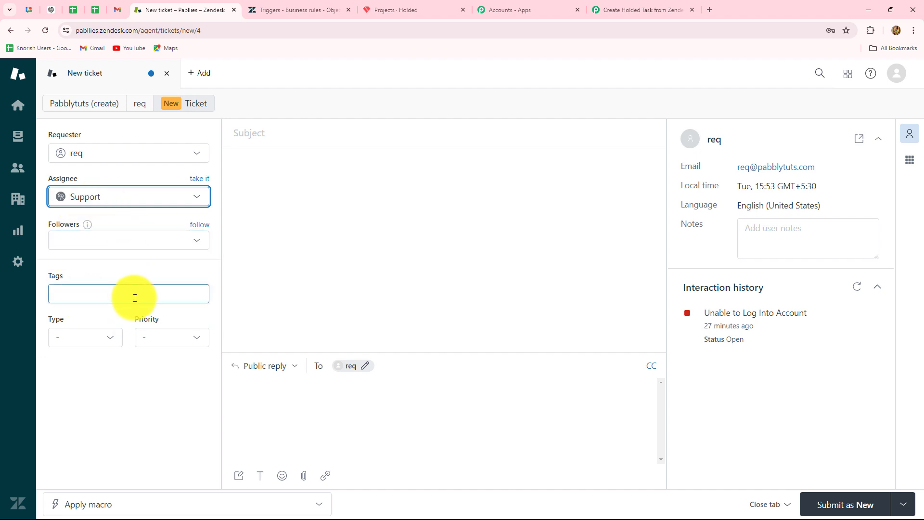
left_click(112, 341)
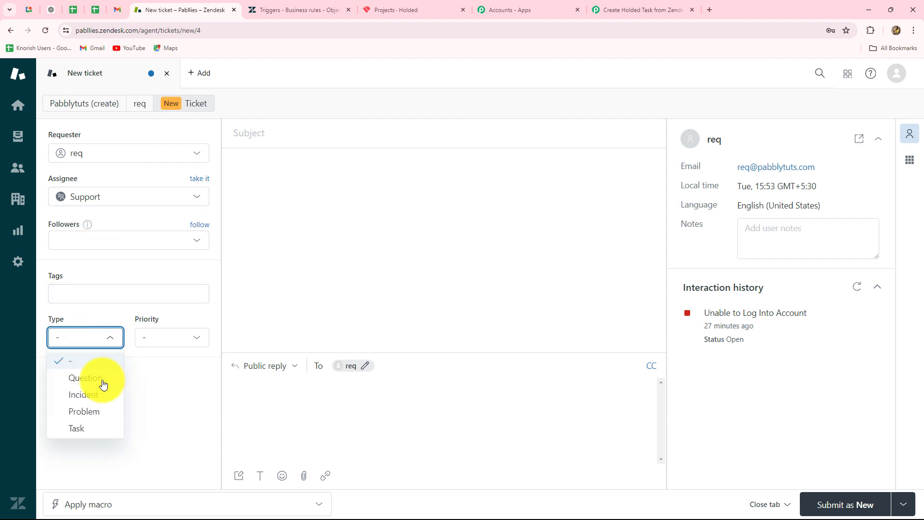
left_click(84, 412)
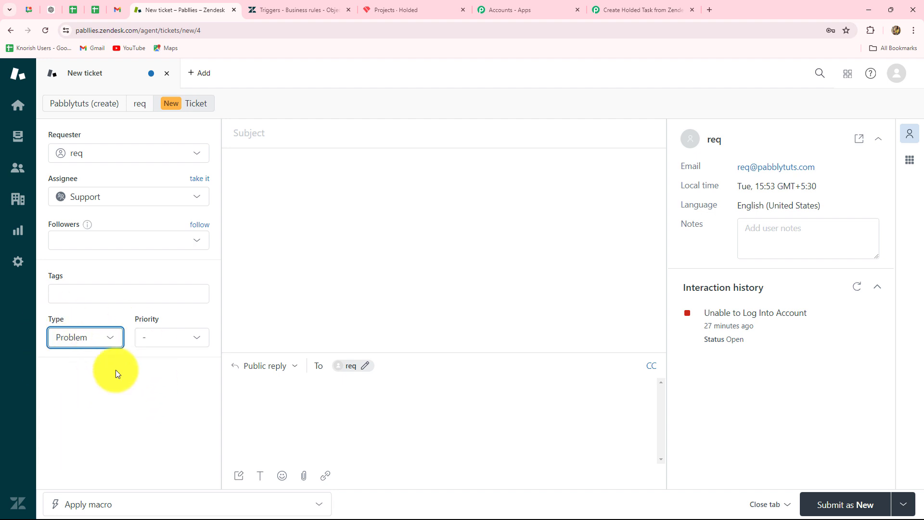
left_click(181, 337)
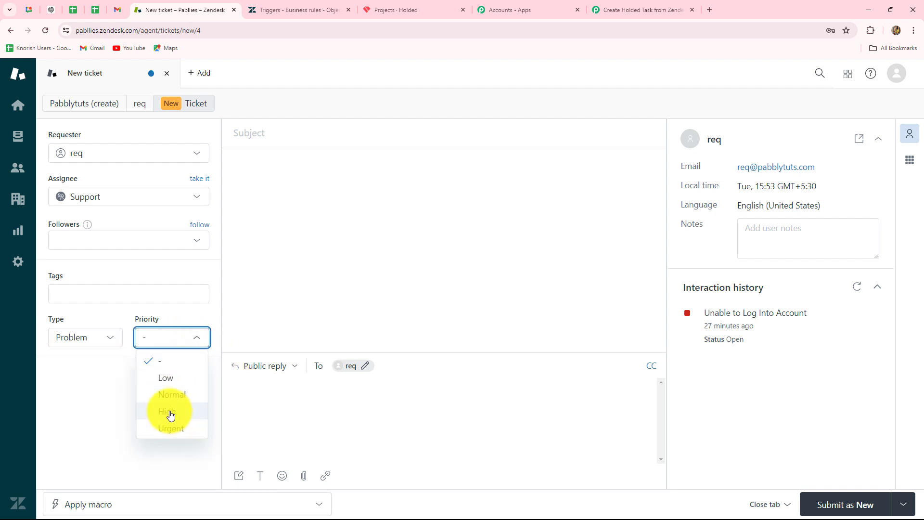
left_click(169, 412)
Step: Add the subject "Incorrect Charge on Credit Card Statement" and a description requesting clarification and correction of the billing error, and submit the ticket as New
left_click(243, 132)
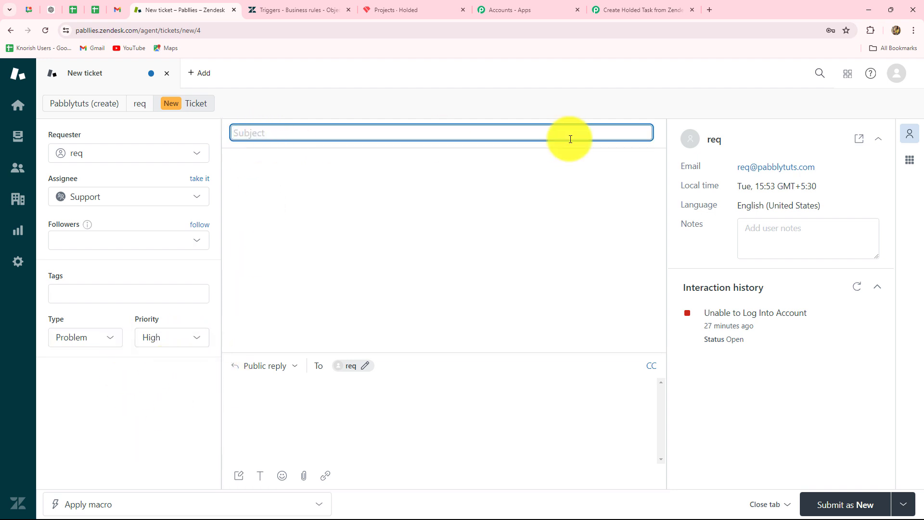
type("Incorrect Charge on Credit Card Statement")
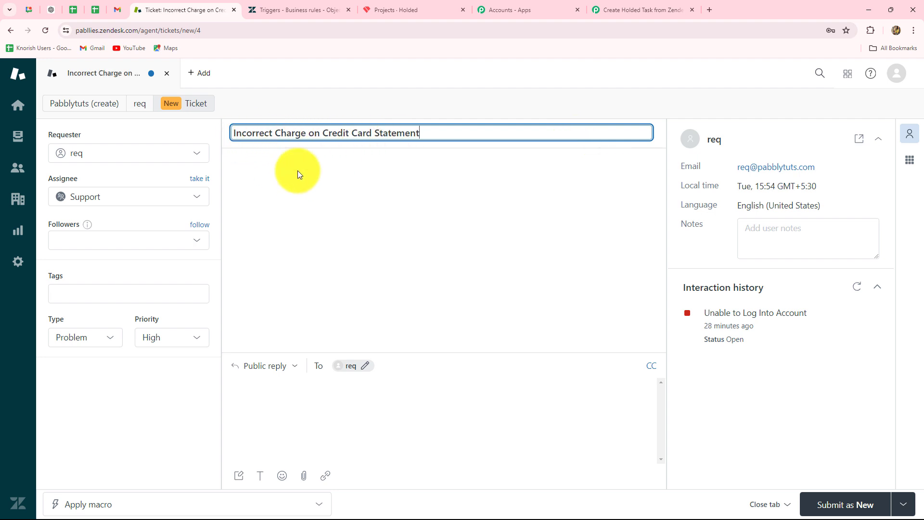
left_click(271, 173)
left_click(260, 415)
left_click(253, 408)
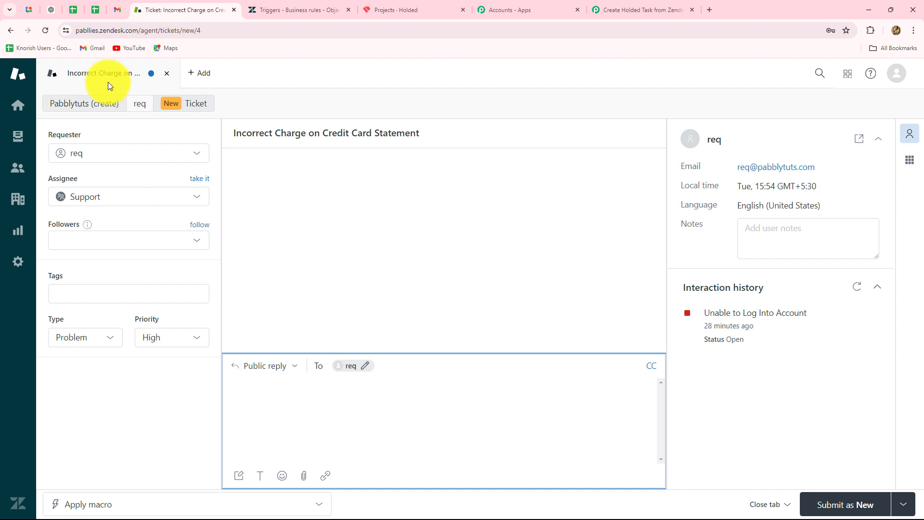
type("The customer noticed an incorrect charge on their credit card statement from our company. They are requesting clarification and correction of the billing error.")
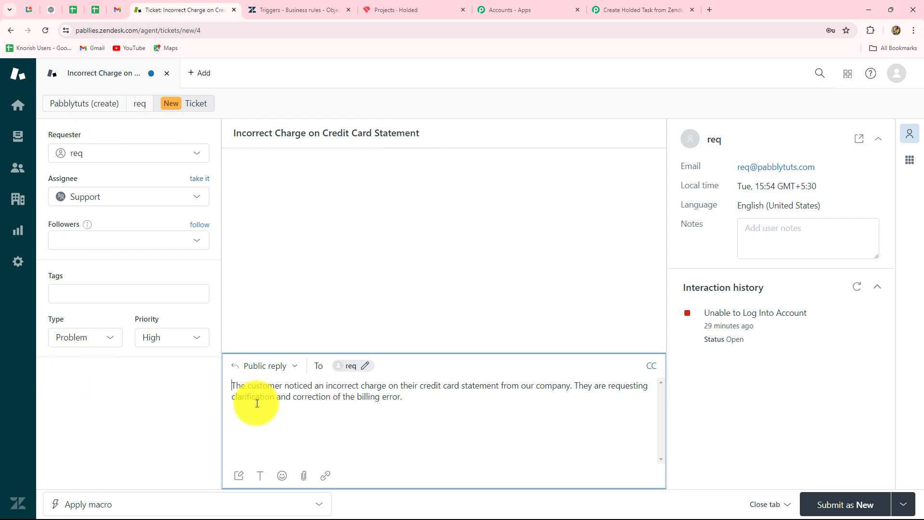
left_click(824, 506)
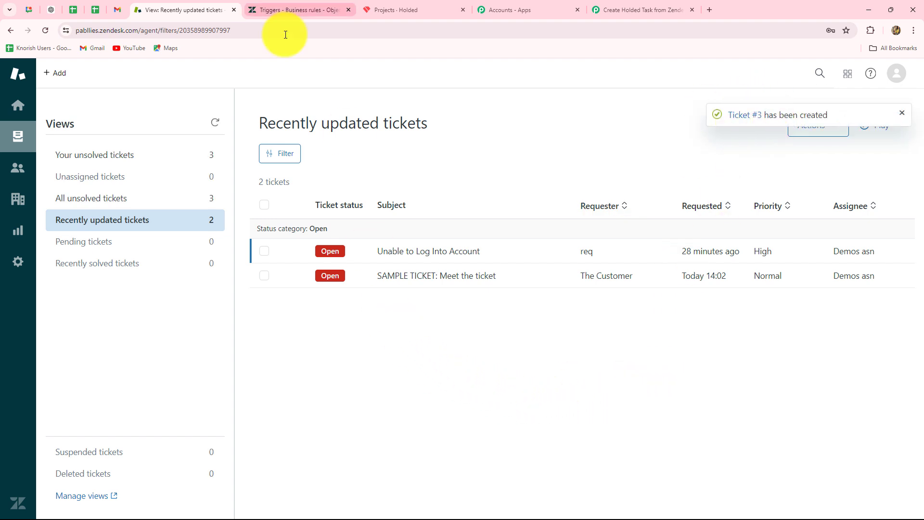
Step: Switch to Pabbly Connect and check the captured response's ticket URL, title, status, priority, group, description and assignee details
left_click(609, 9)
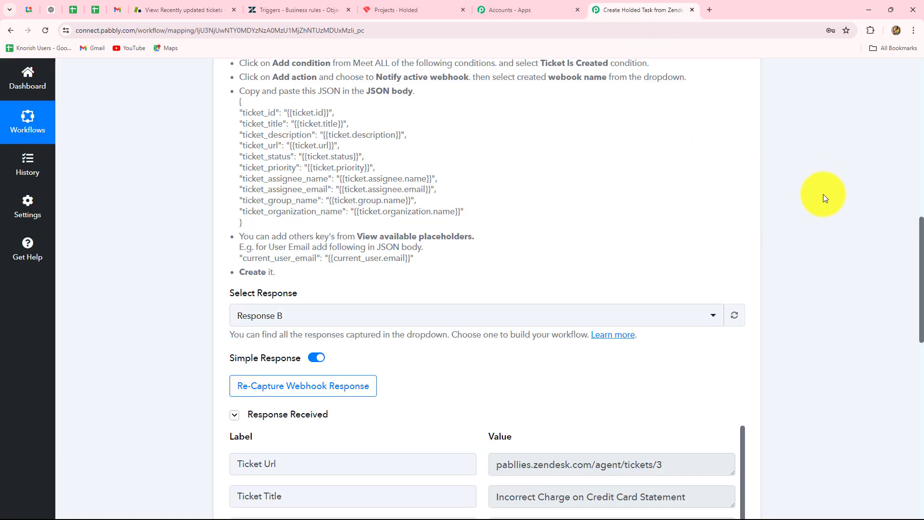
scroll(739, 276, "down", 5)
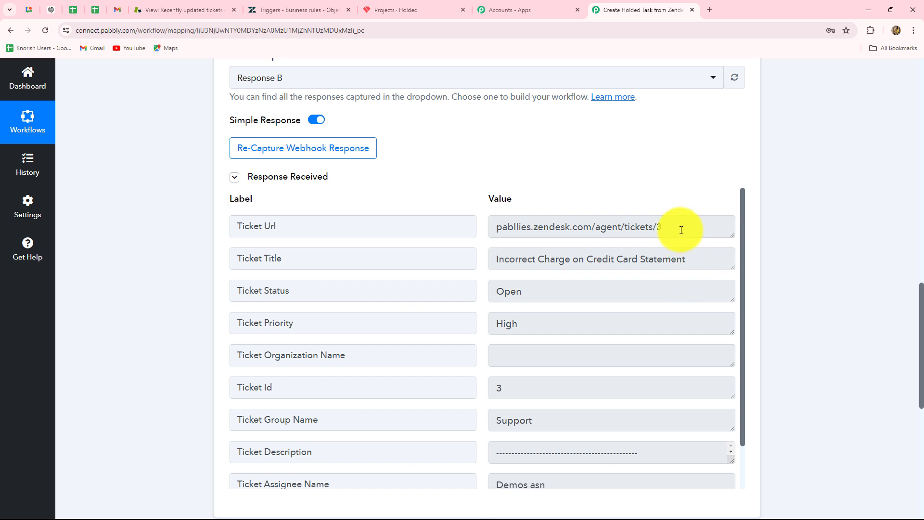
left_click_drag(667, 226, 461, 231)
left_click_drag(698, 258, 438, 268)
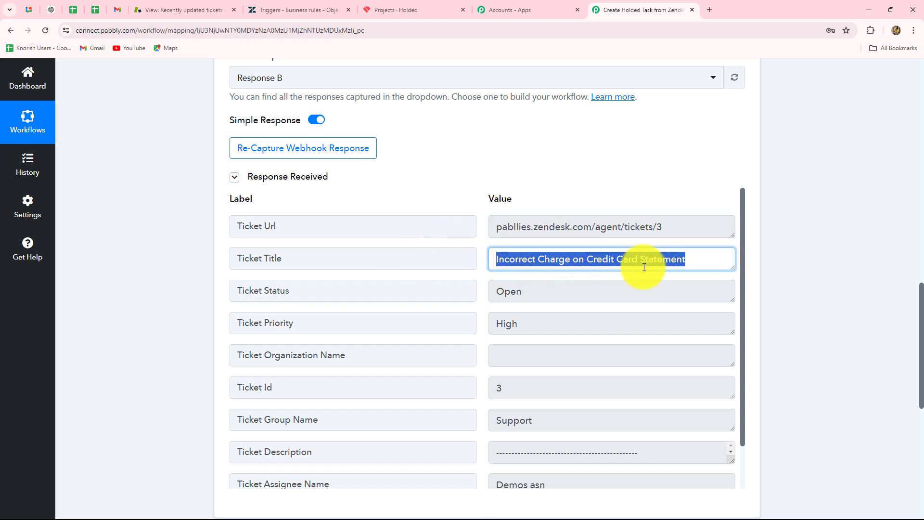
left_click_drag(568, 297, 462, 302)
scroll(530, 335, "down", 1)
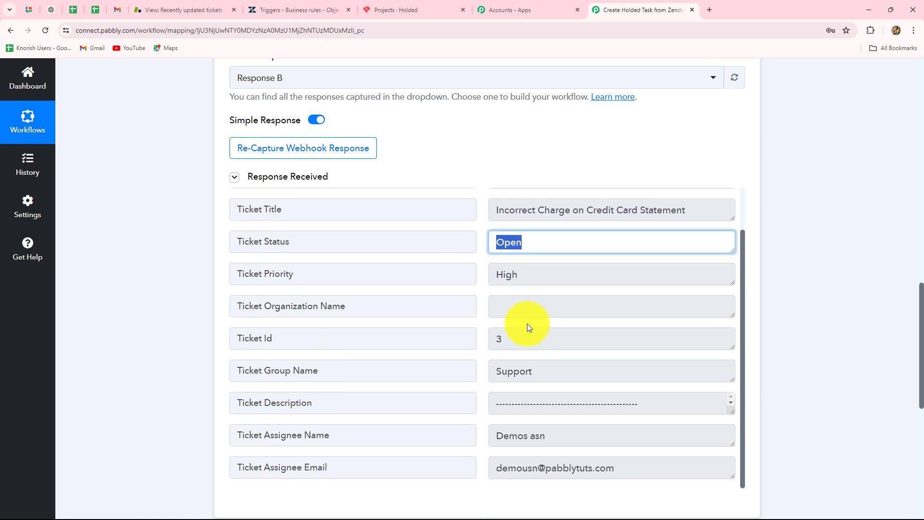
double_click(541, 276)
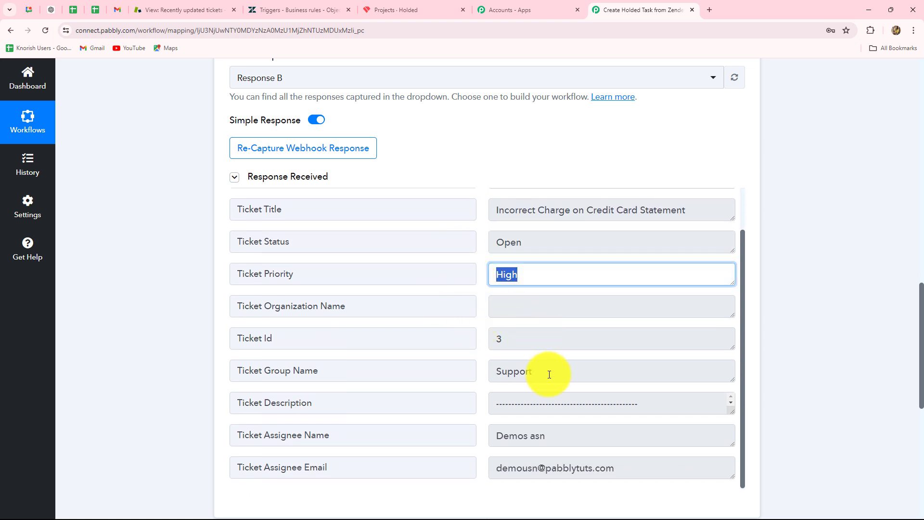
left_click_drag(550, 374, 500, 364)
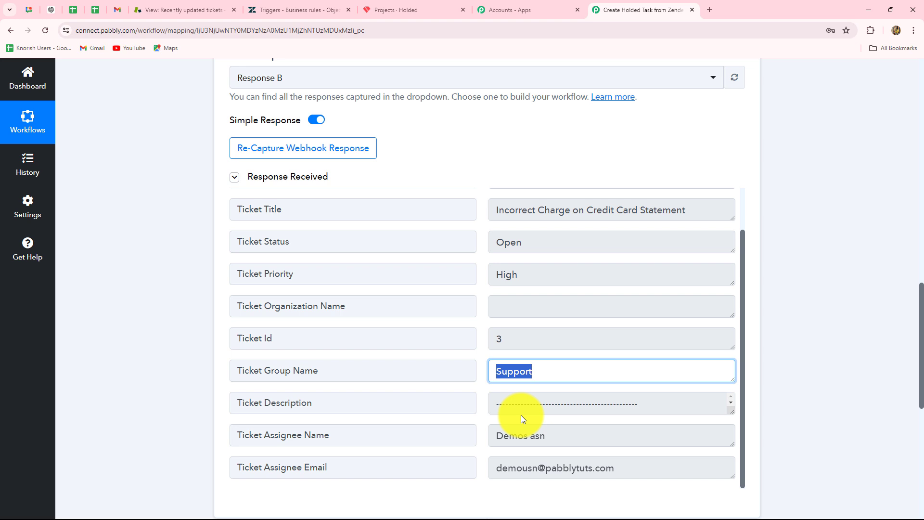
scroll(503, 404, "down", 3)
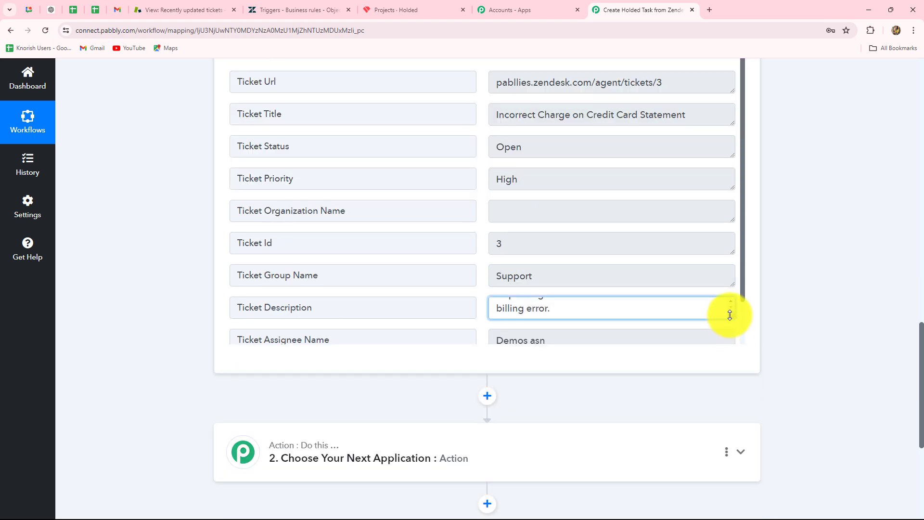
left_click_drag(729, 315, 716, 294)
scroll(586, 306, "down", 1)
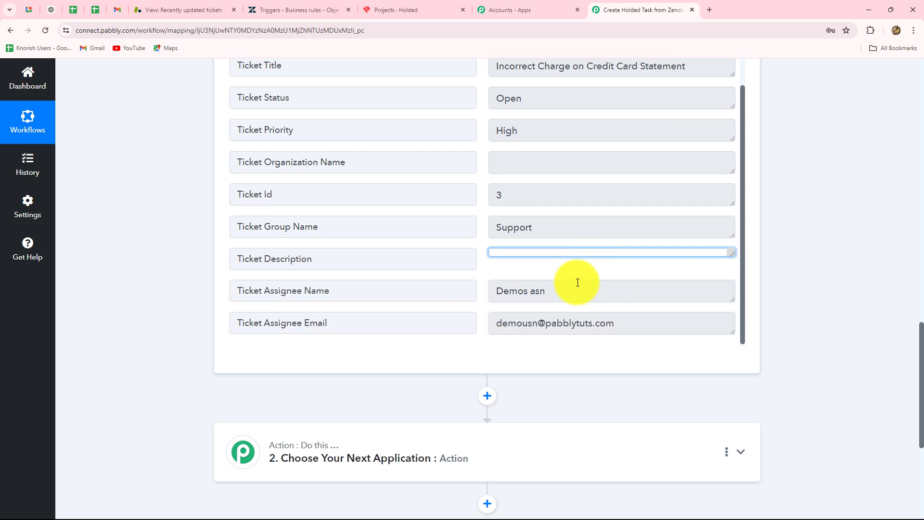
left_click_drag(578, 289, 484, 291)
scroll(703, 313, "down", 3)
left_click(543, 180)
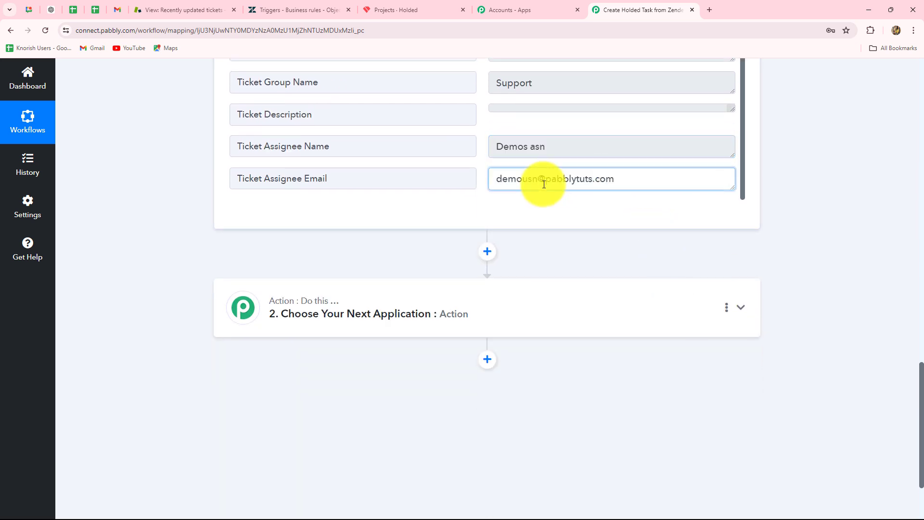
left_click_drag(479, 180, 917, 264)
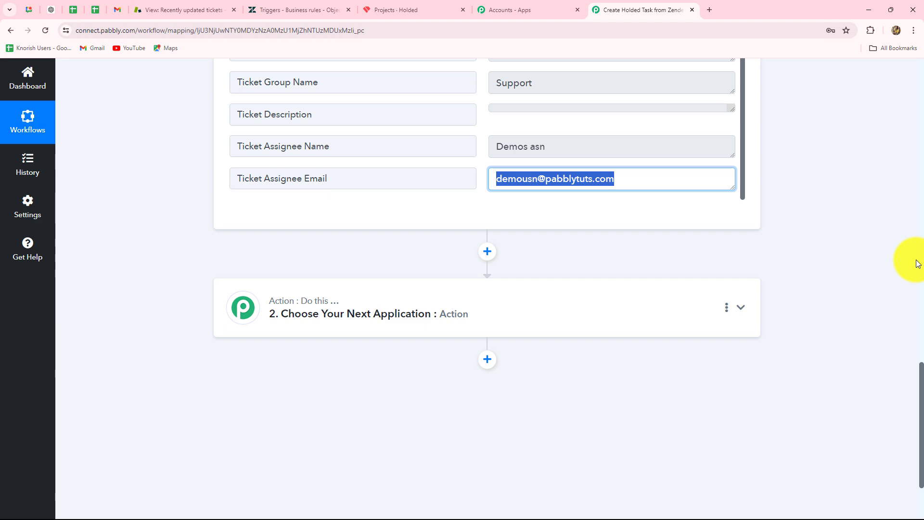
scroll(908, 296, "up", 9)
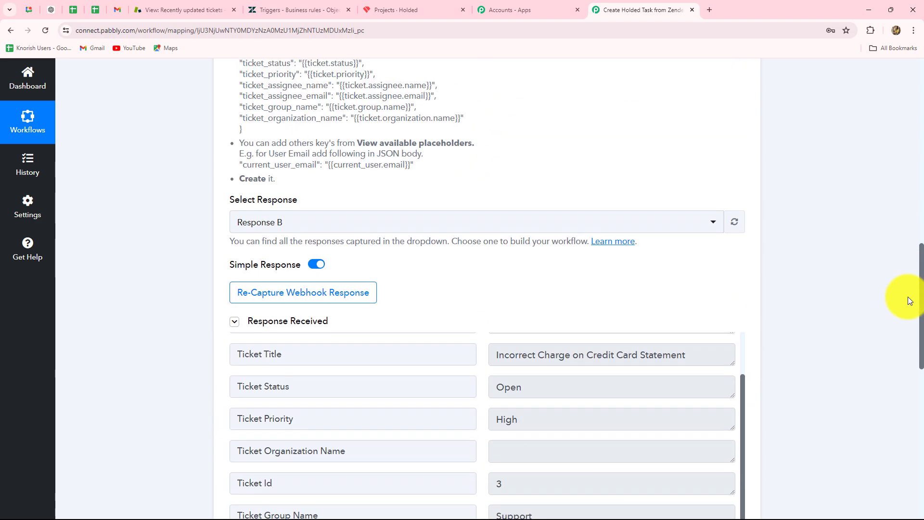
scroll(908, 296, "up", 10)
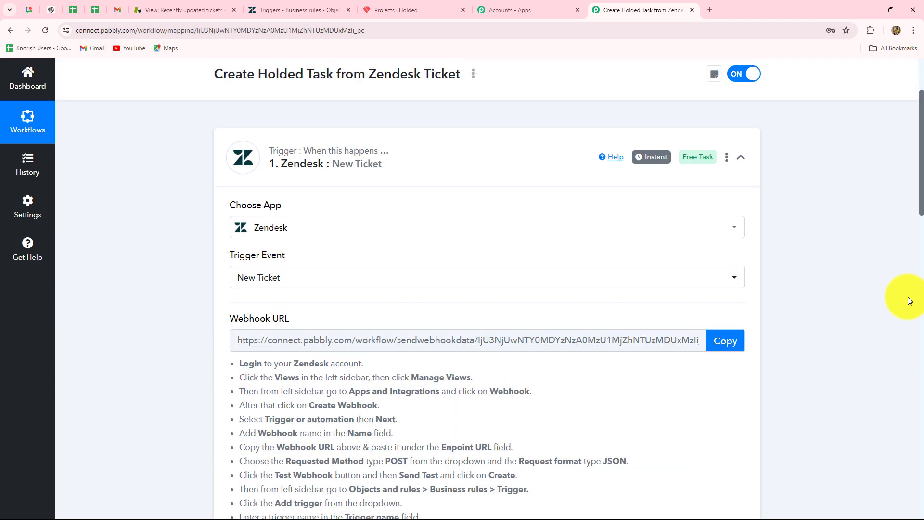
Step: Collapse the Zendesk trigger step and choose Holded as the app for the workflow's action step
left_click(740, 159)
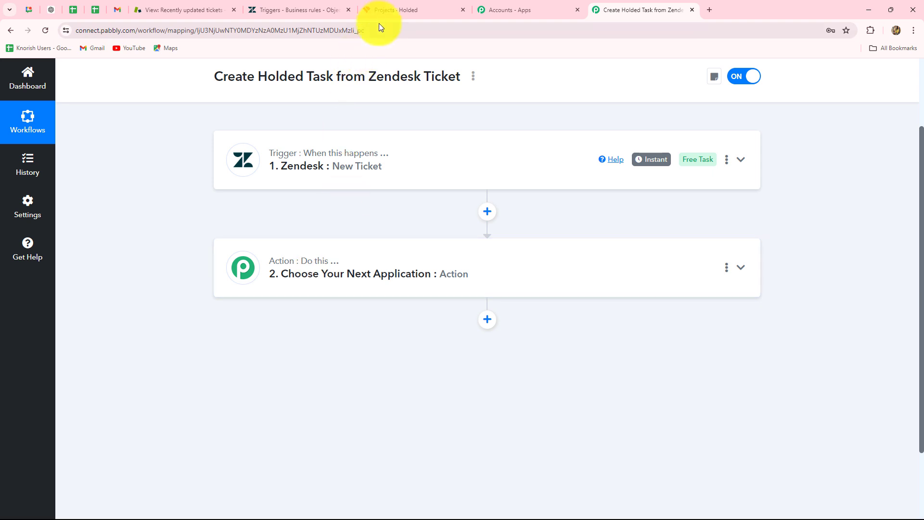
left_click(379, 10)
left_click(621, 7)
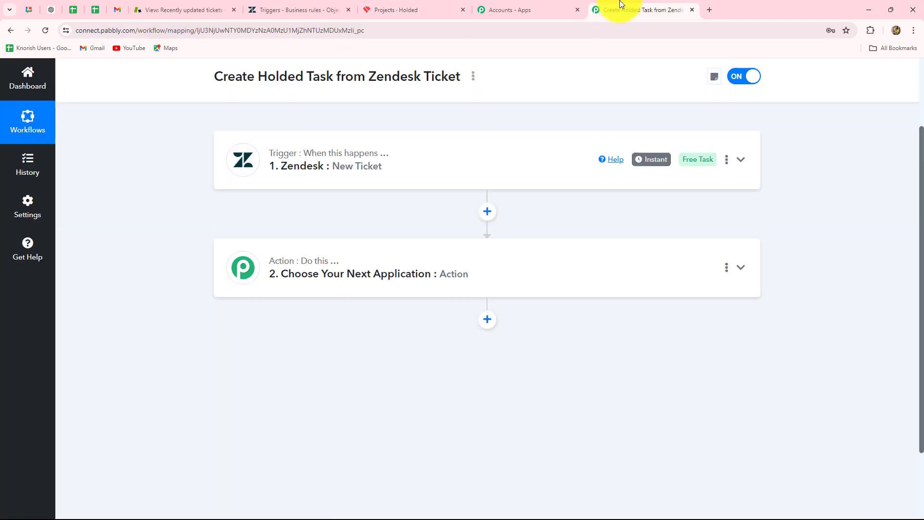
left_click(326, 283)
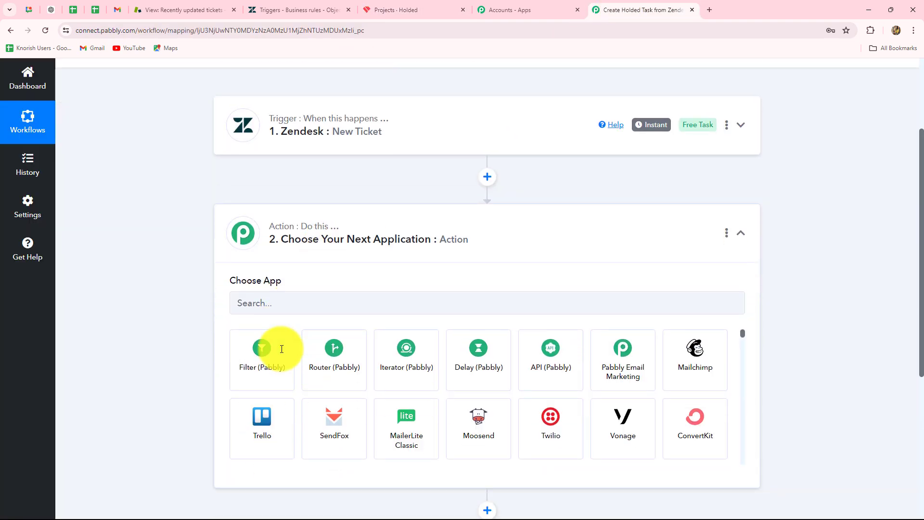
type("Holded")
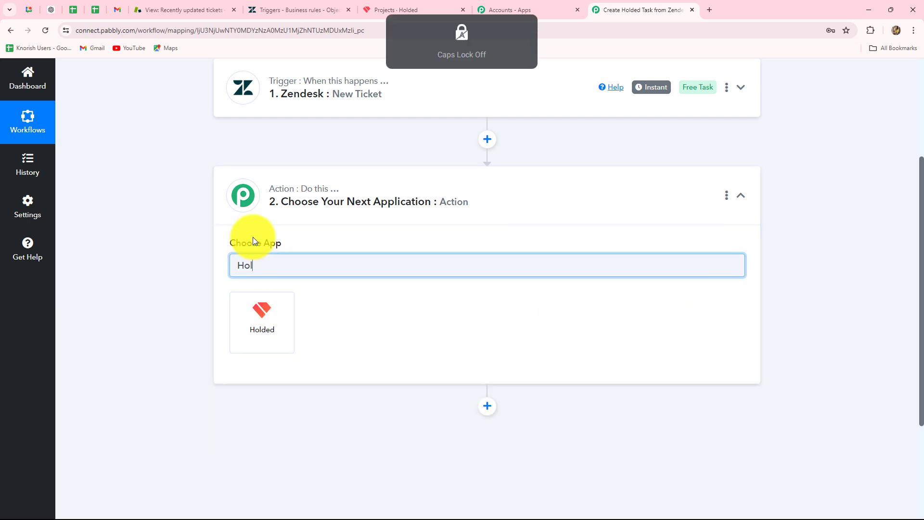
left_click(267, 301)
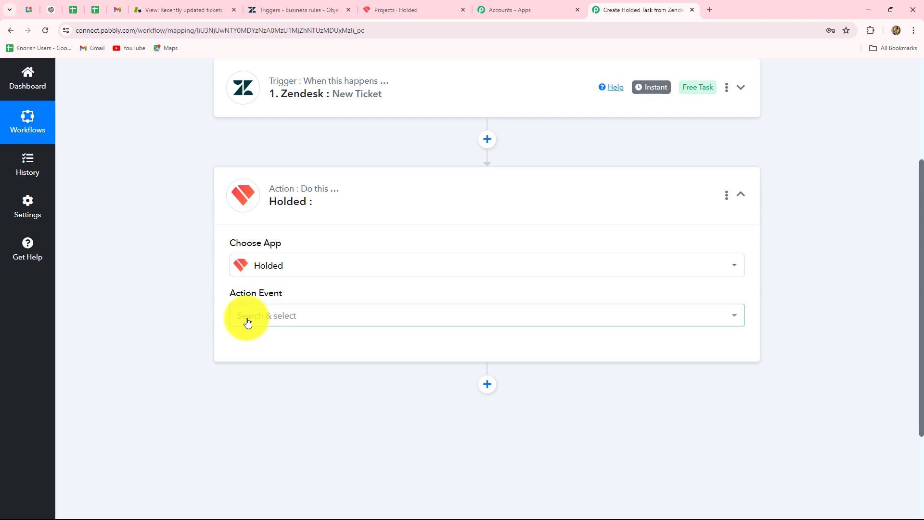
Step: Set the Holded action event to Create Task and start connecting the Holded account
left_click(245, 315)
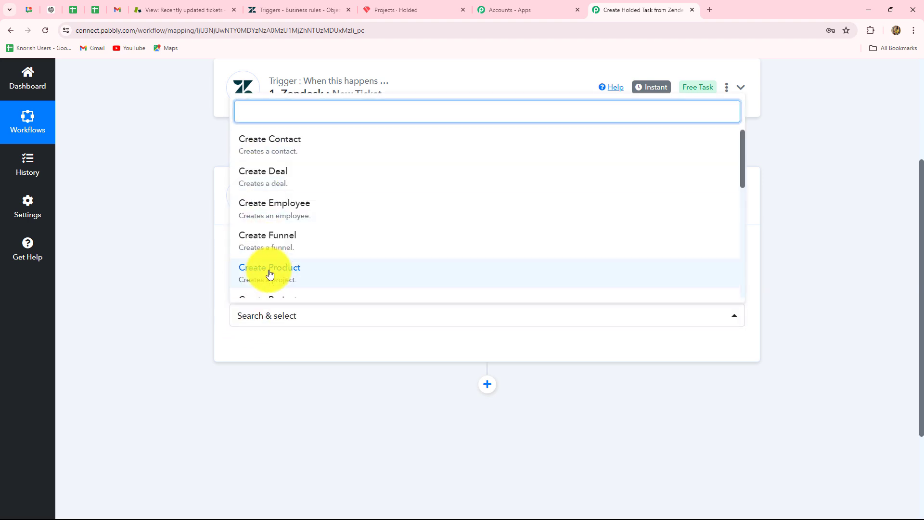
scroll(269, 271, "down", 2)
left_click(269, 245)
left_click(259, 348)
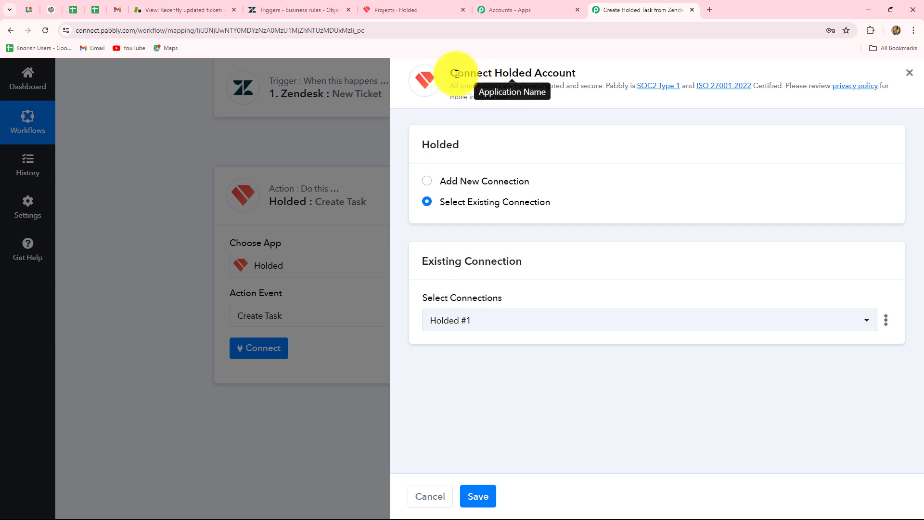
Step: Choose to add a new Holded connection and open the Holded page that supplies its API key
left_click_drag(457, 74, 576, 73)
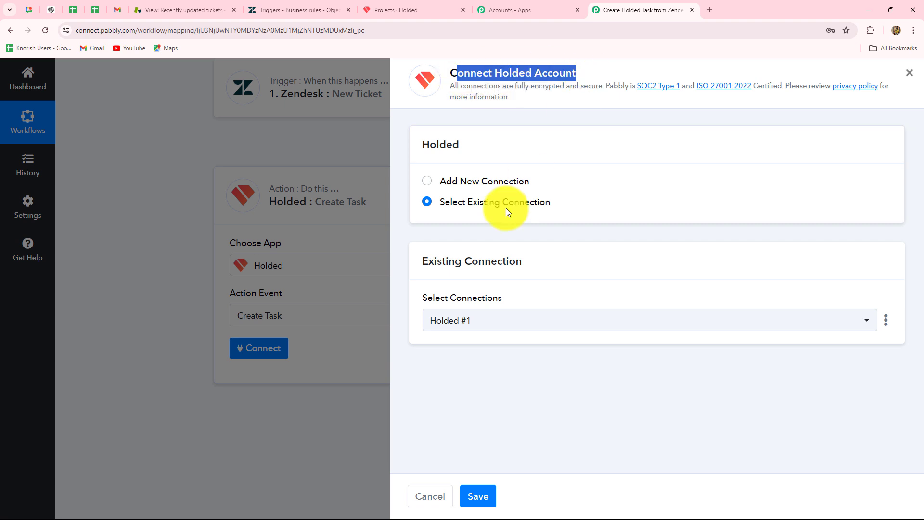
left_click(426, 186)
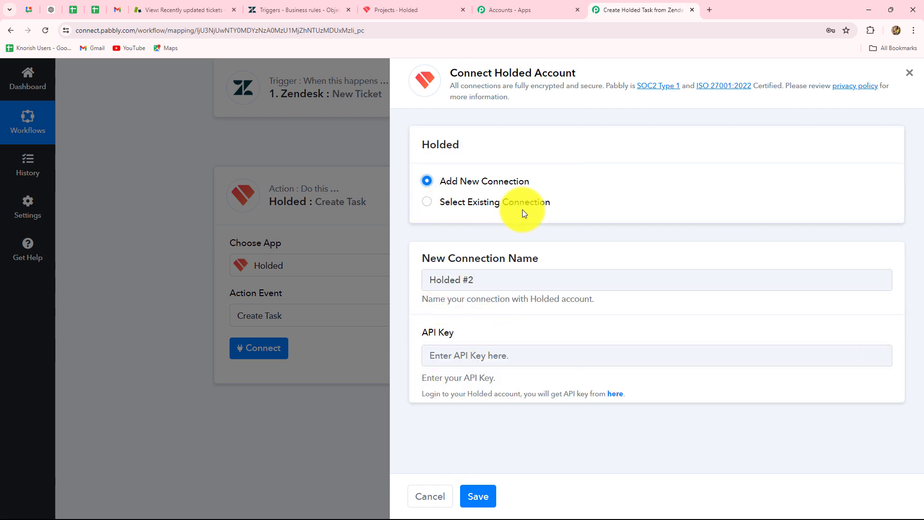
left_click(439, 355)
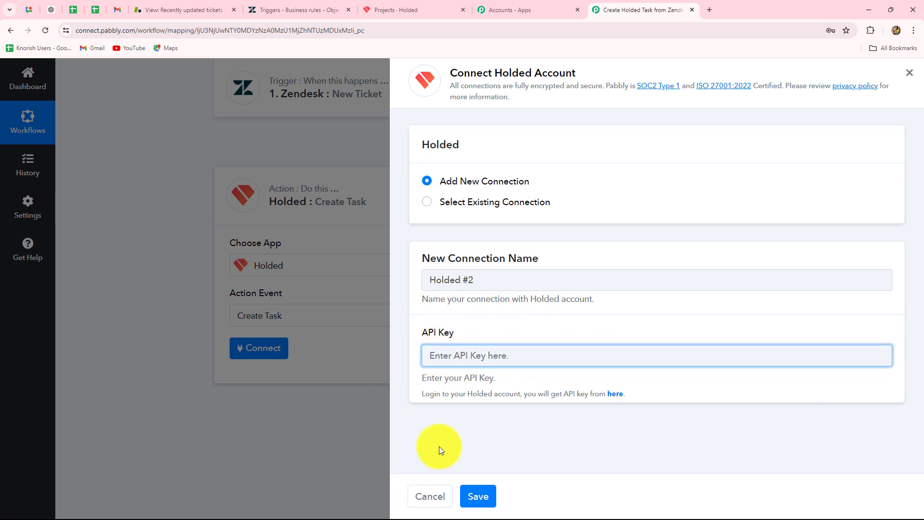
left_click_drag(420, 394, 644, 397)
left_click(597, 440)
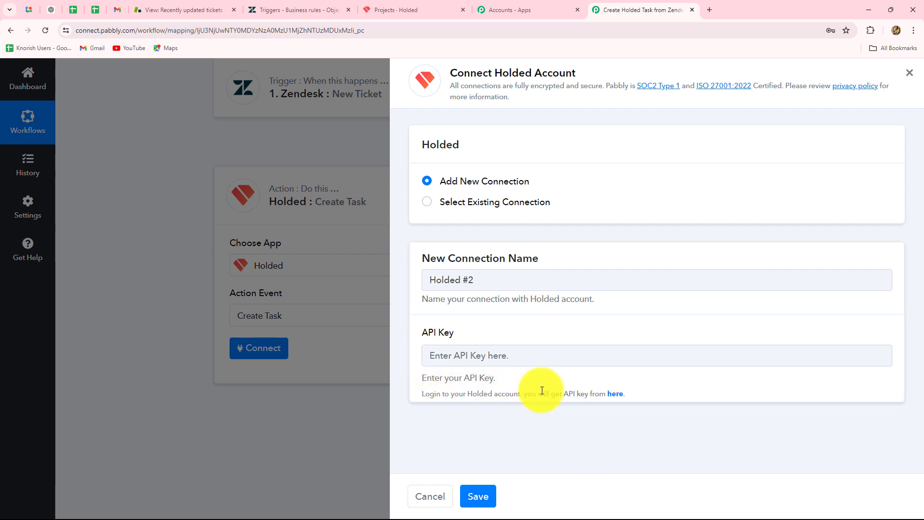
left_click(616, 395)
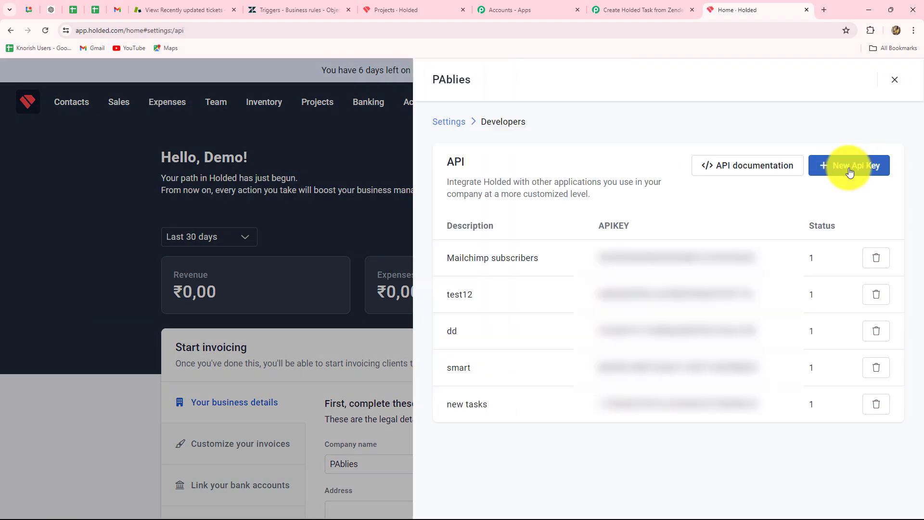
Step: Create a Holded API key with the description "Zendesk Tickets" and copy the key
left_click(849, 171)
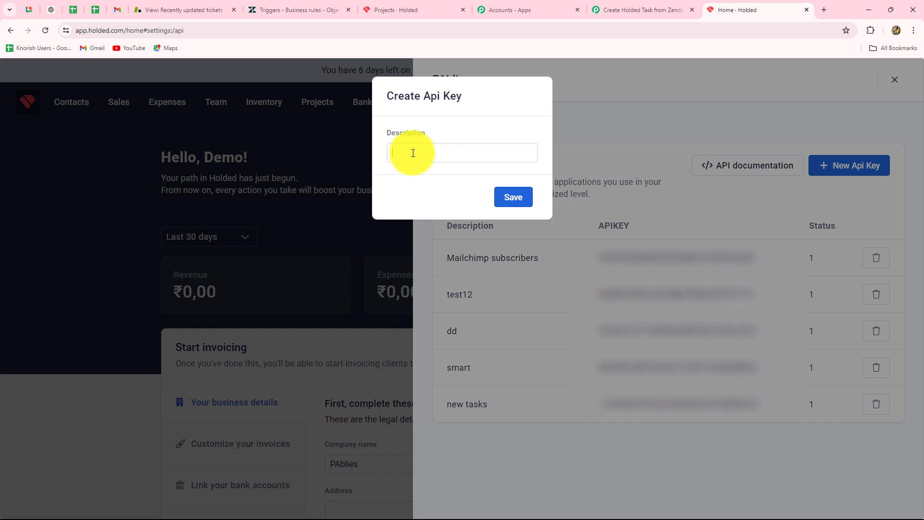
type("Z")
key("Caps_Lock")
left_click(514, 197)
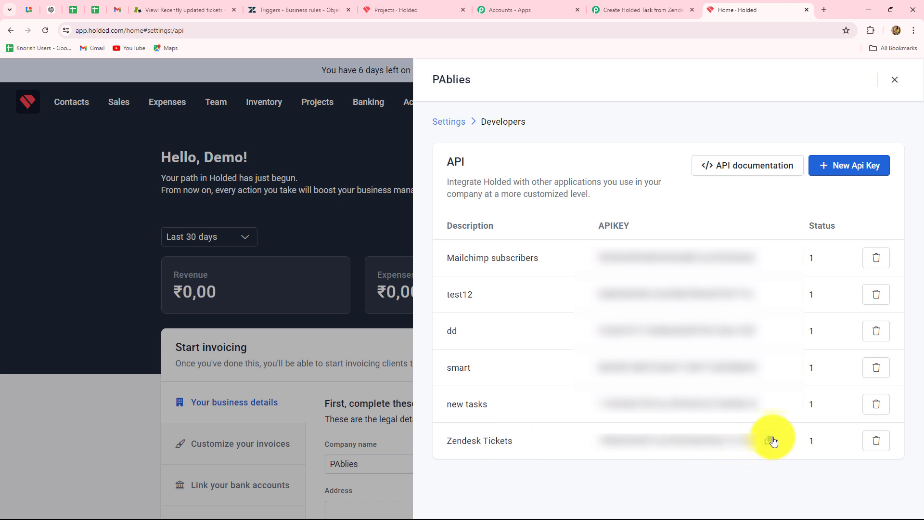
left_click(770, 440)
Step: Return to Pabbly Connect, paste the API key into the new Holded connection and save it
left_click(640, 9)
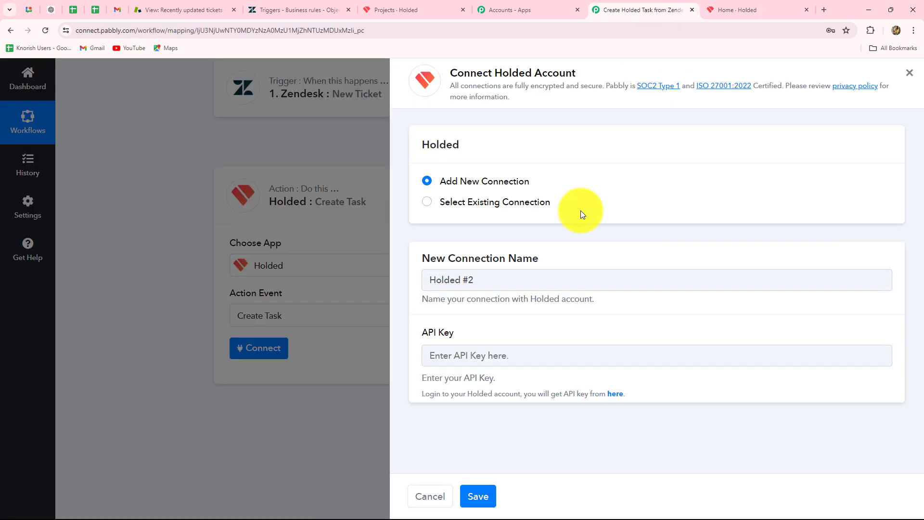
left_click(450, 355)
key("ctrl+v")
left_click(482, 499)
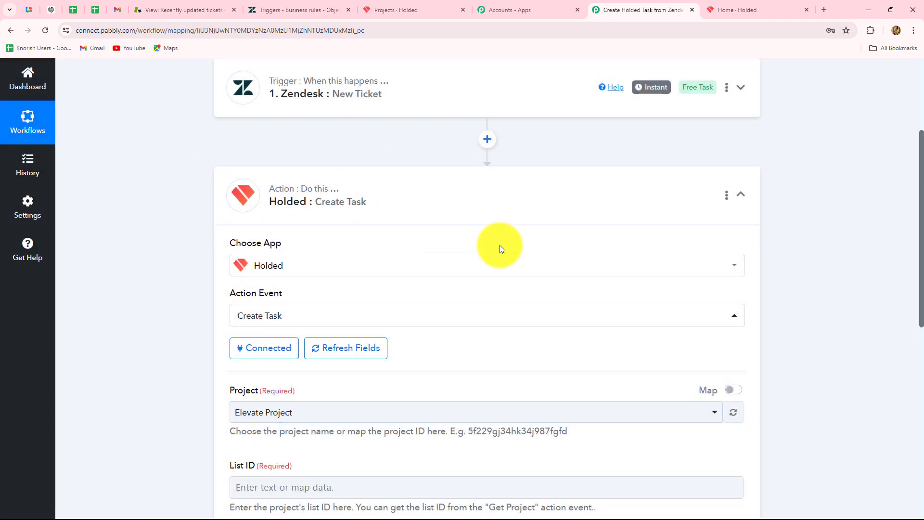
Step: Compare the Create Task action's Project and List ID fields with the Elevate Project board in Holded, and read the List ID hint
scroll(499, 244, "down", 3)
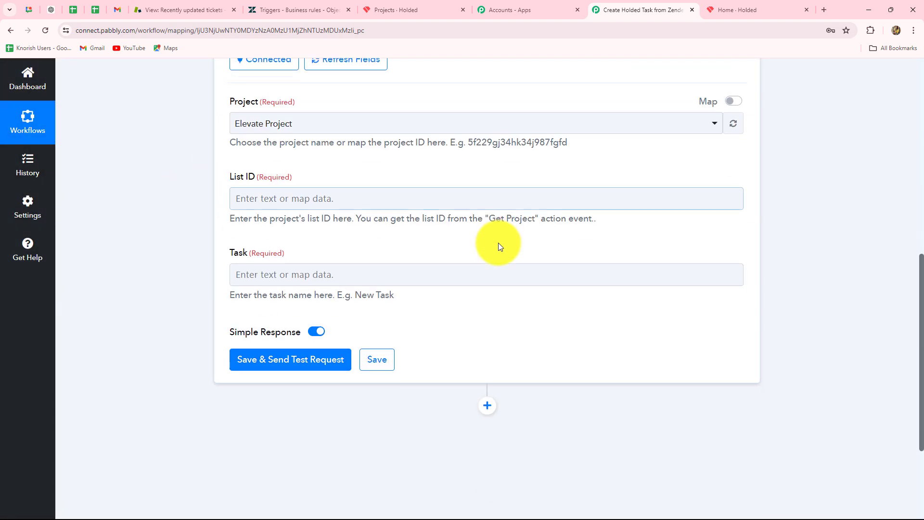
scroll(499, 242, "down", 3)
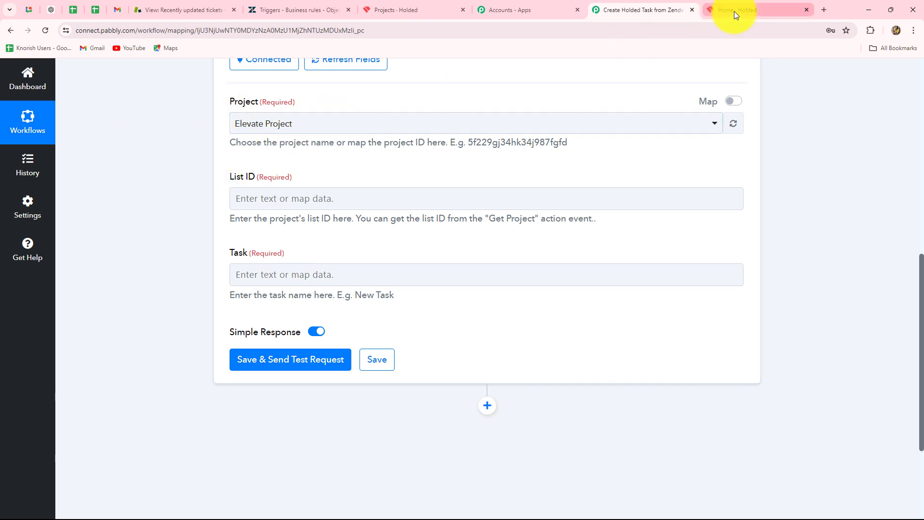
left_click(388, 7)
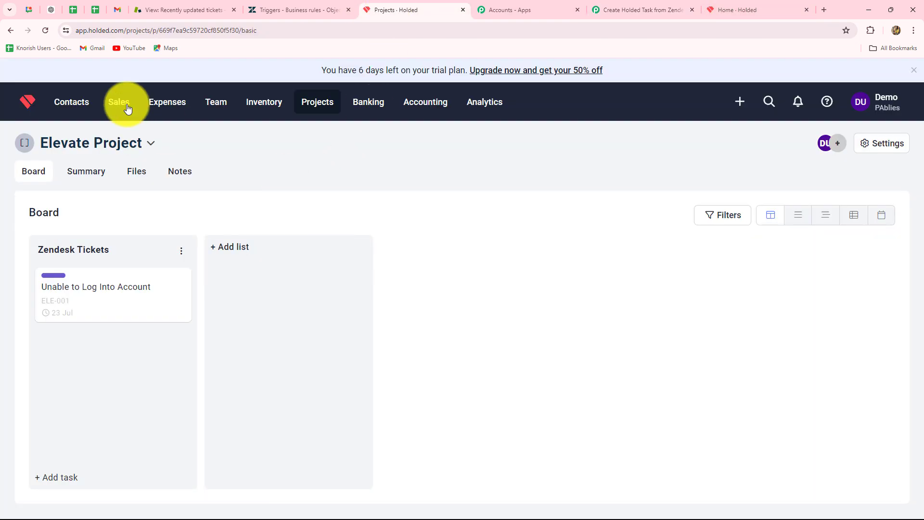
left_click(309, 104)
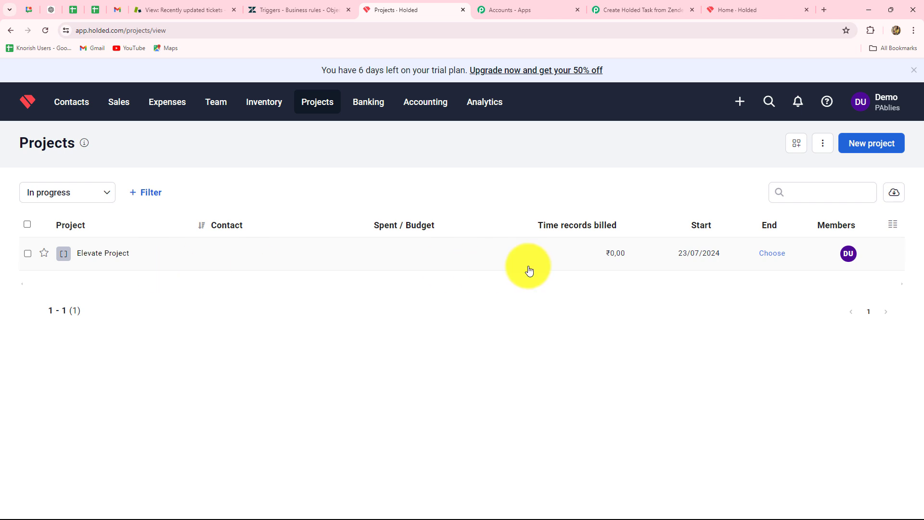
left_click(100, 254)
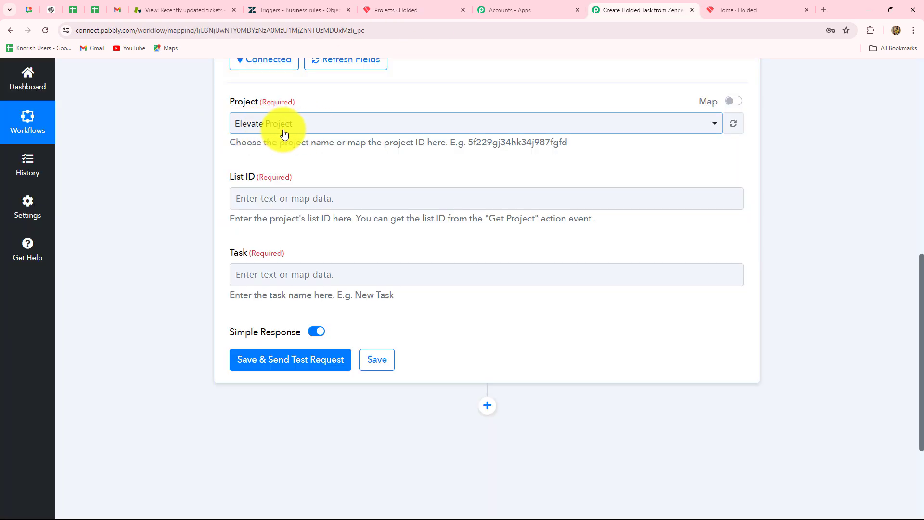
left_click(286, 207)
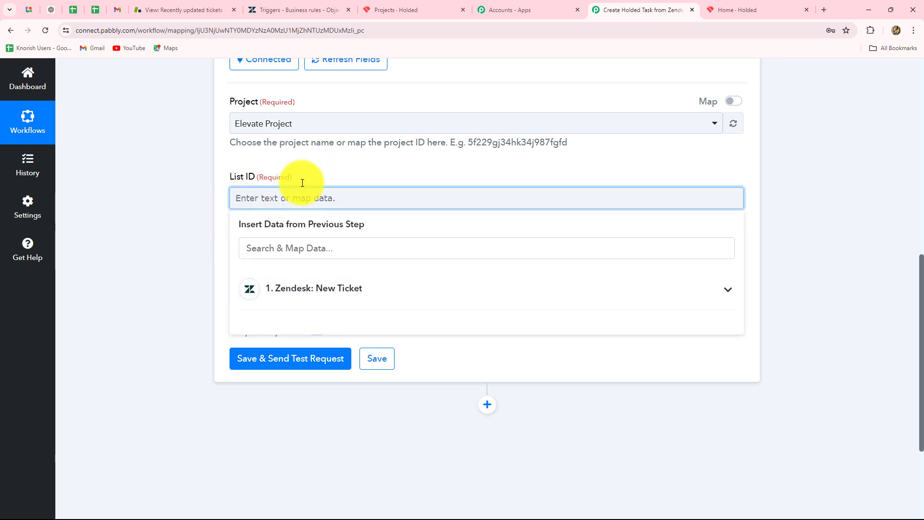
left_click(388, 13)
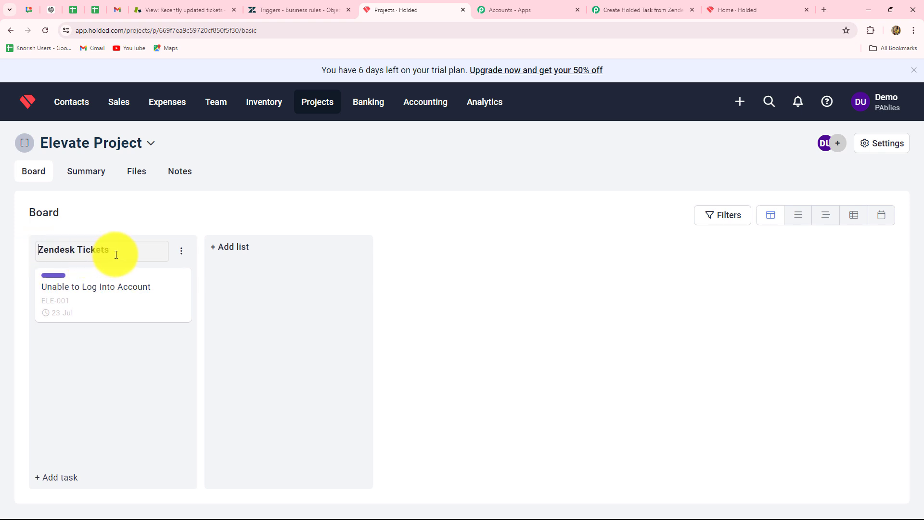
left_click(628, 13)
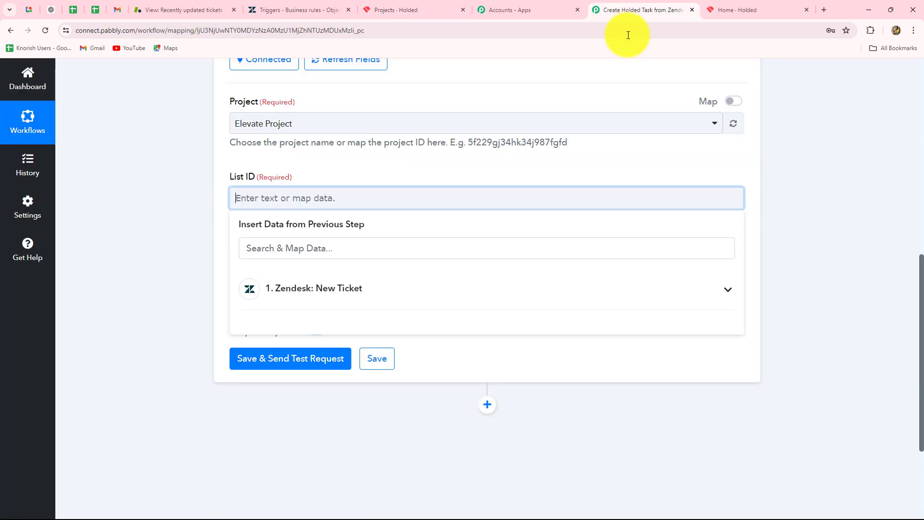
left_click(213, 277)
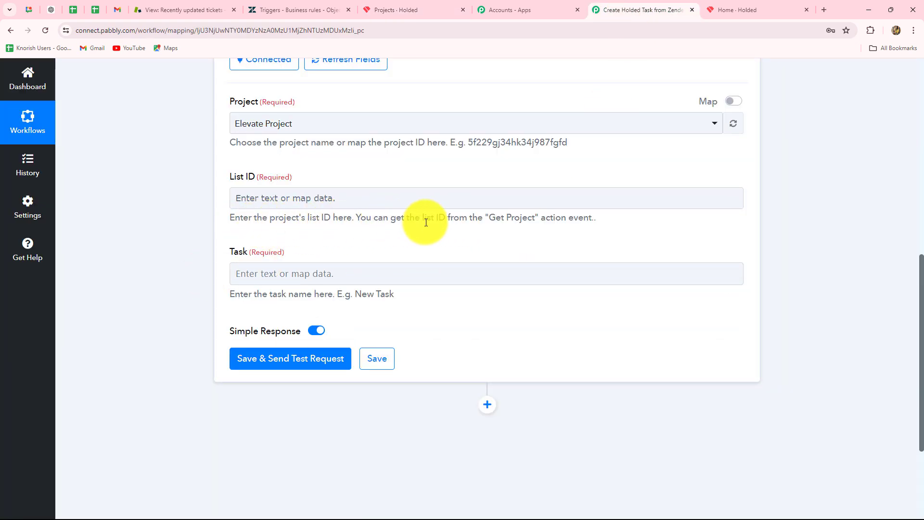
left_click_drag(488, 218, 531, 219)
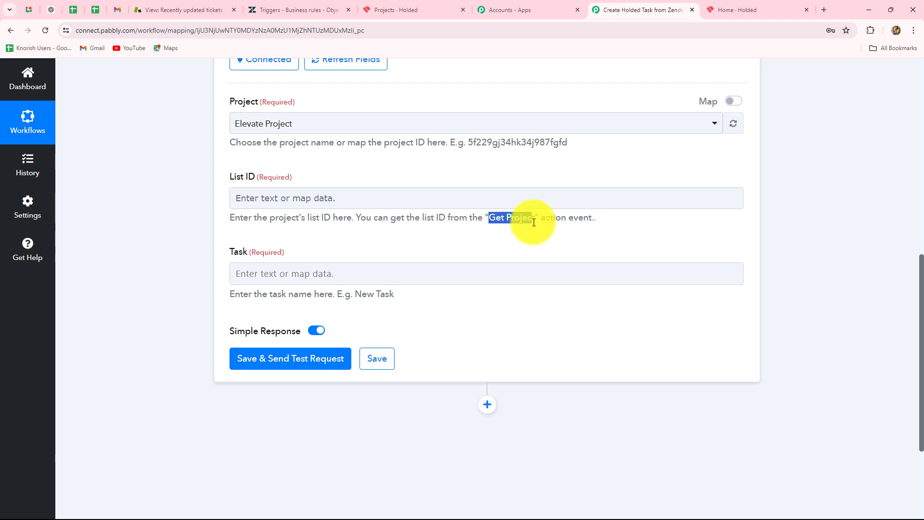
Step: Insert a new action step between the Zendesk trigger and Create Task, with Holded as its app
scroll(544, 277, "up", 10)
left_click(489, 237)
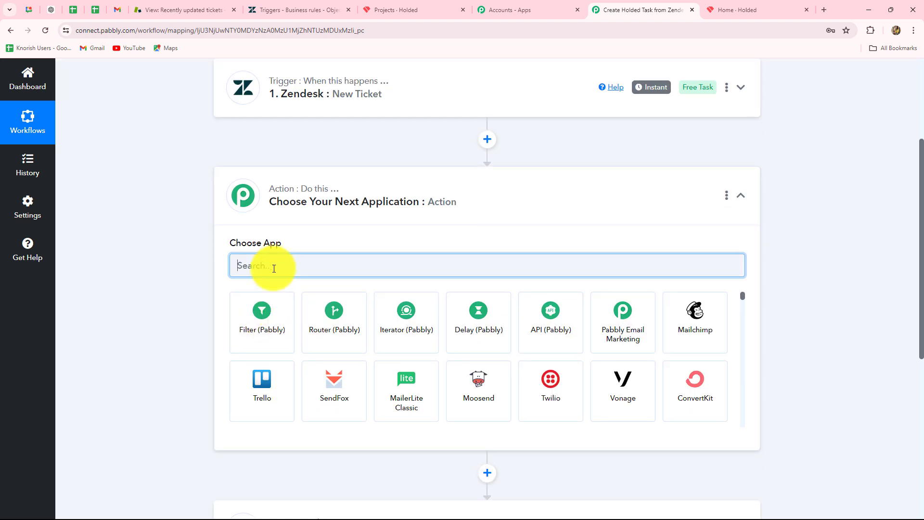
type("H")
key("Caps_Lock")
type("ol")
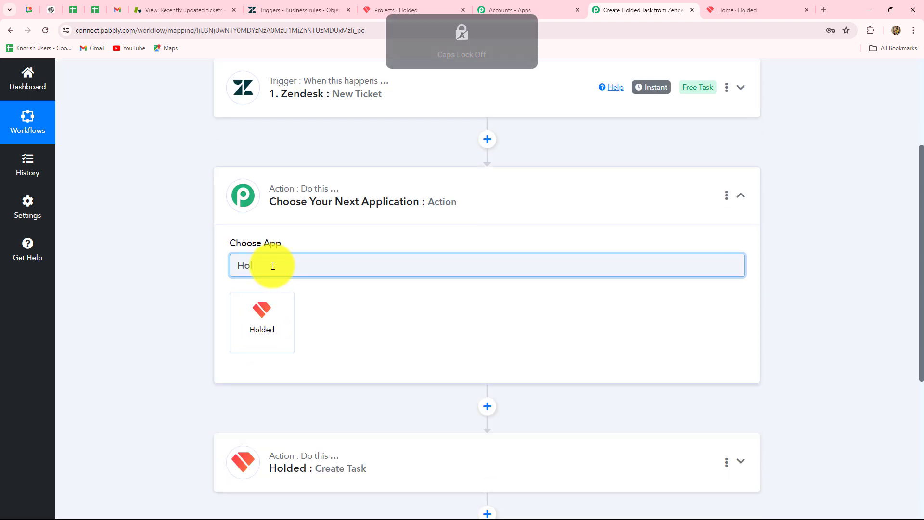
left_click(262, 320)
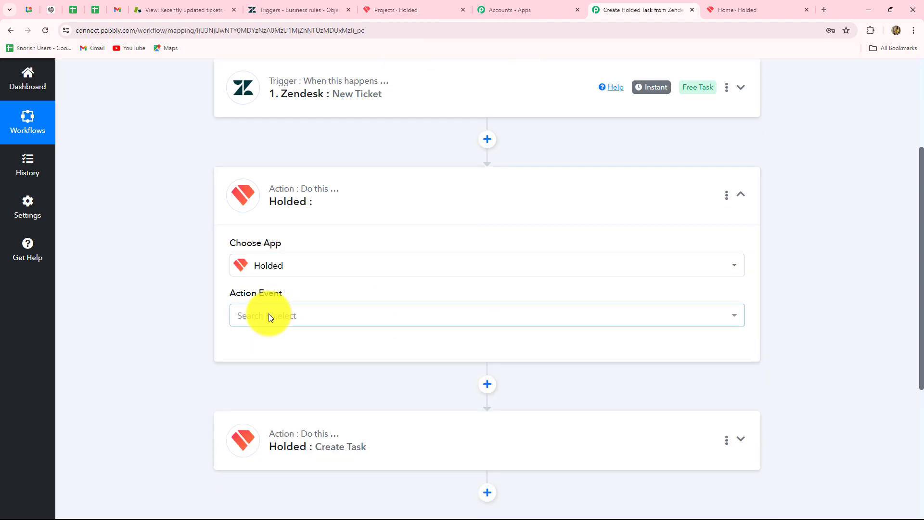
Step: Set the new step's action event to Get Project and connect it through the existing connection Holded #2
left_click(268, 317)
type("get")
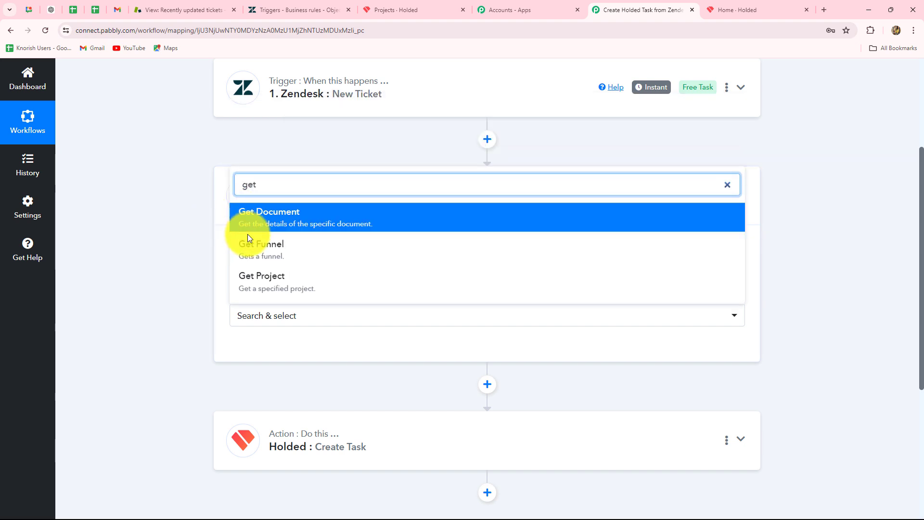
left_click(245, 275)
left_click(254, 355)
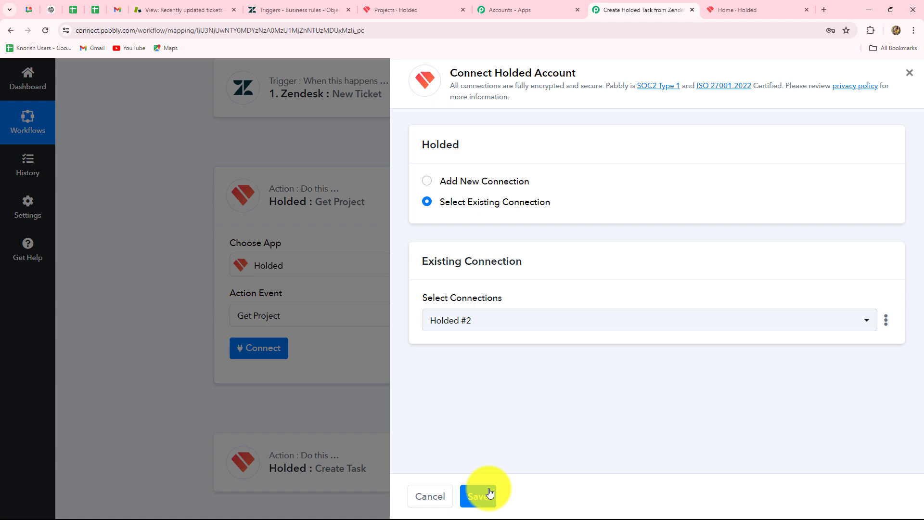
left_click(489, 493)
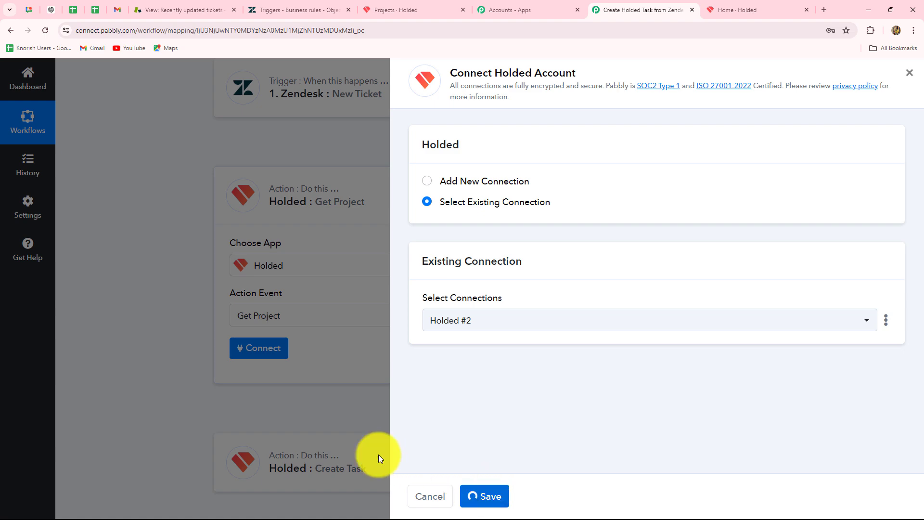
Step: Send a Get Project test request for Elevate Project and locate the Zendesk Tickets list ID in the response
scroll(193, 336, "down", 4)
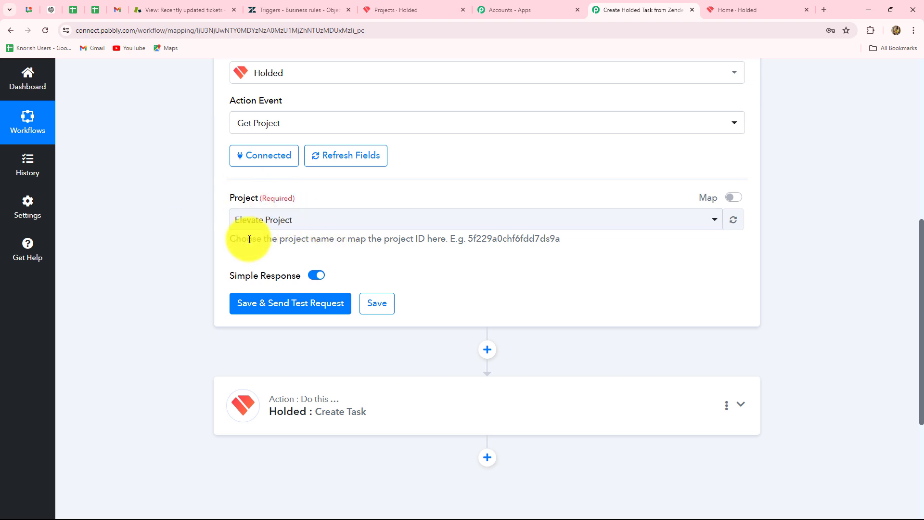
left_click(244, 303)
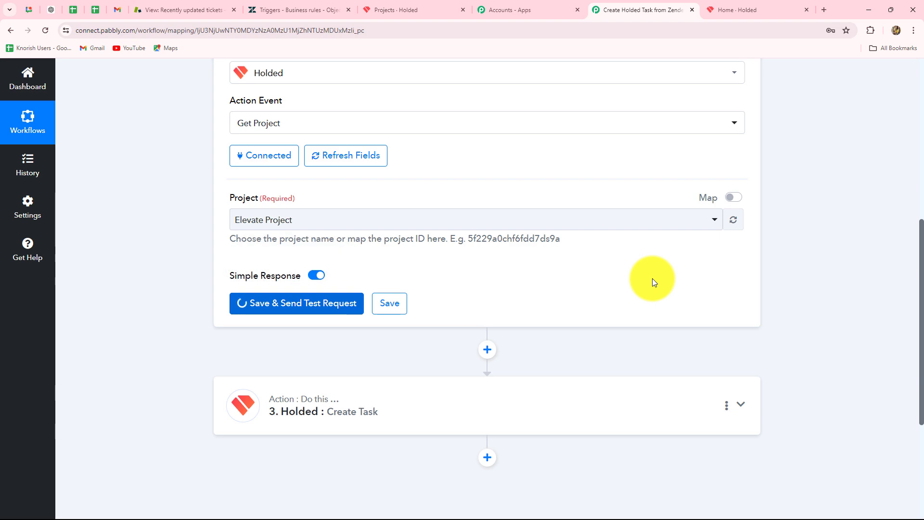
scroll(652, 282, "down", 5)
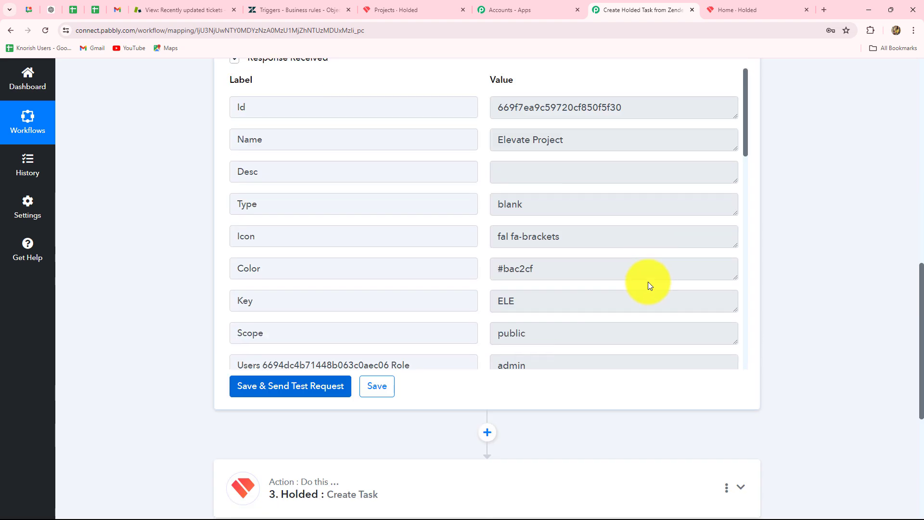
scroll(538, 248, "down", 1)
scroll(538, 248, "down", 15)
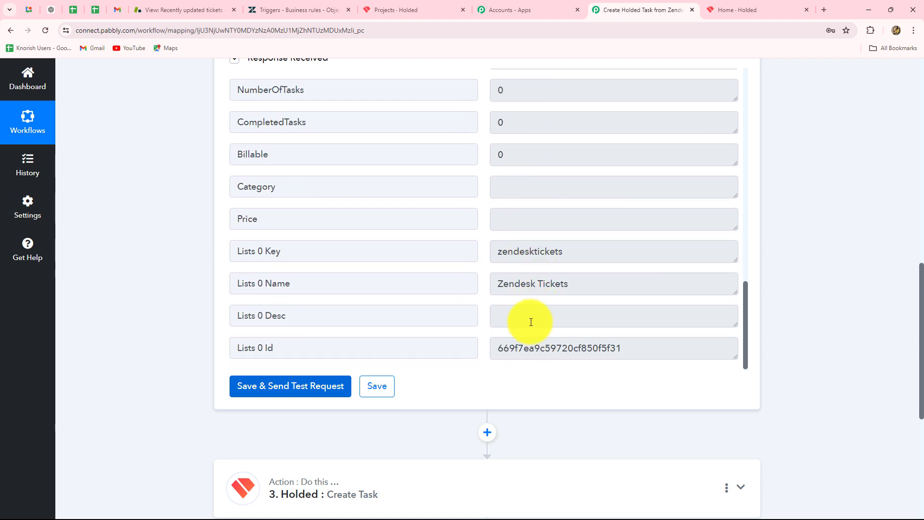
left_click_drag(492, 348, 670, 342)
scroll(671, 328, "down", 5)
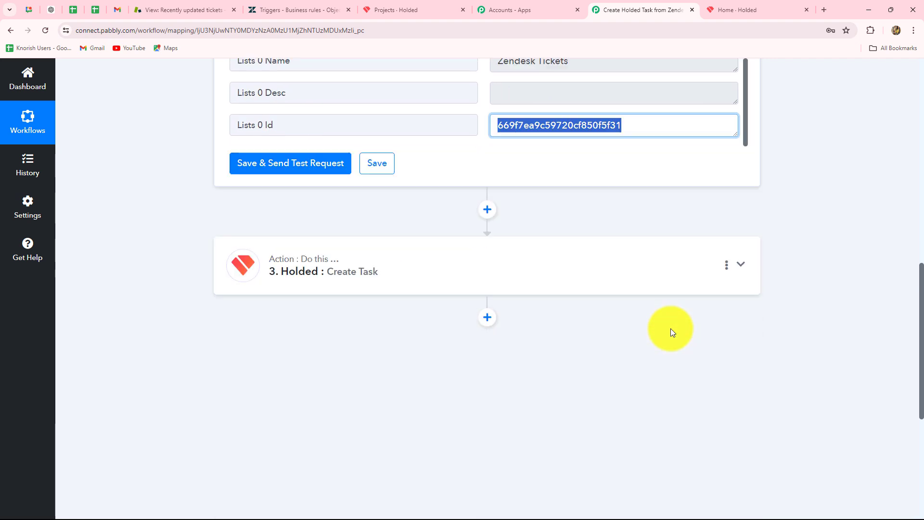
Step: Map the Create Task action's List ID to the Lists 0 Id value from the Holded Get Project step
left_click(382, 202)
scroll(169, 306, "up", 9)
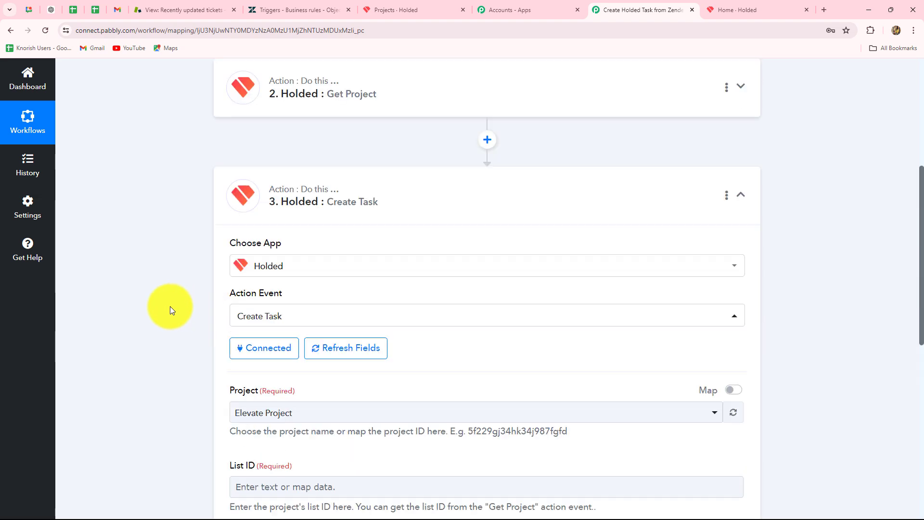
scroll(170, 306, "down", 5)
left_click(263, 252)
scroll(279, 241, "down", 4)
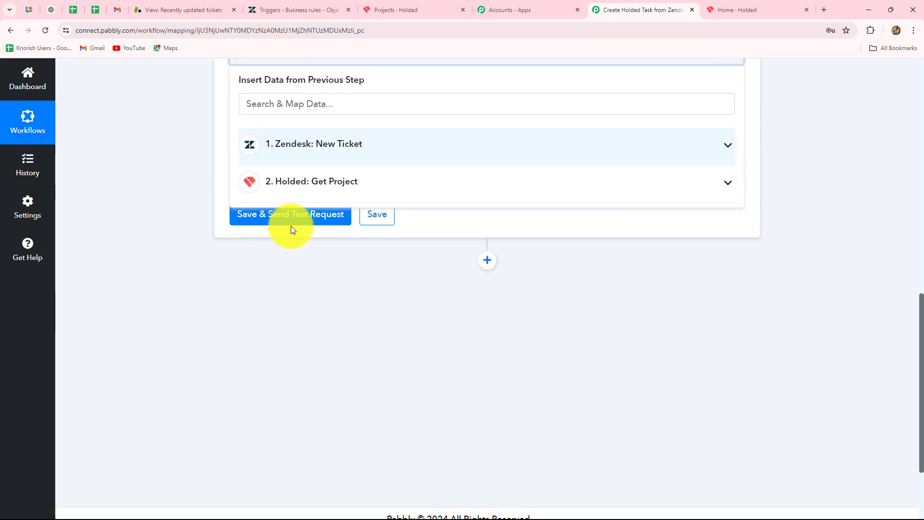
left_click(304, 195)
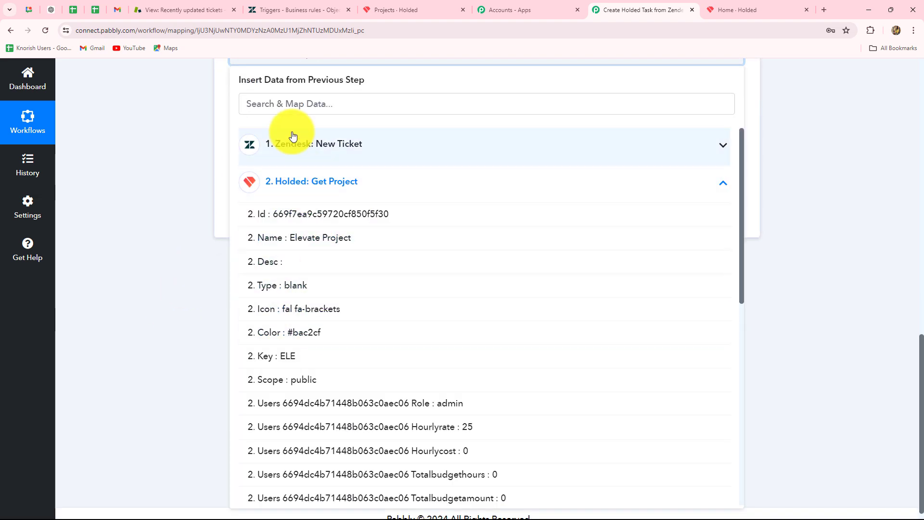
left_click(283, 105)
type("id")
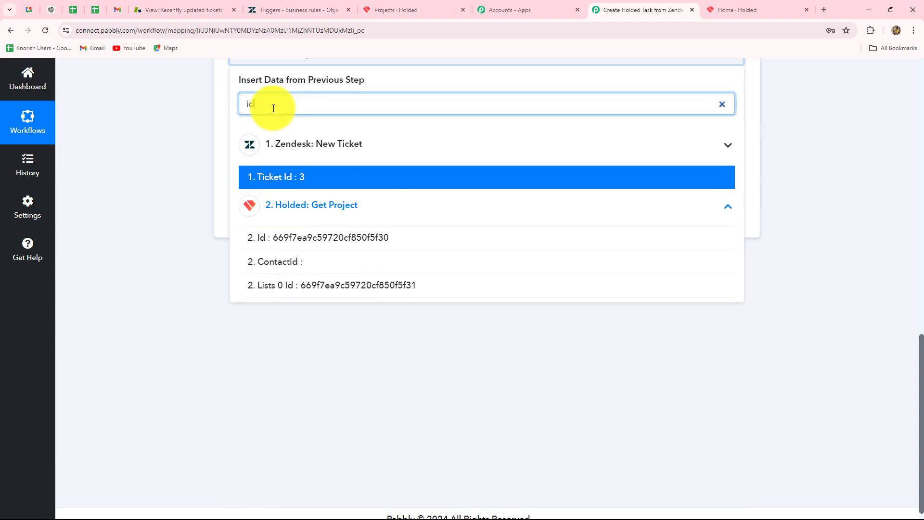
left_click(318, 282)
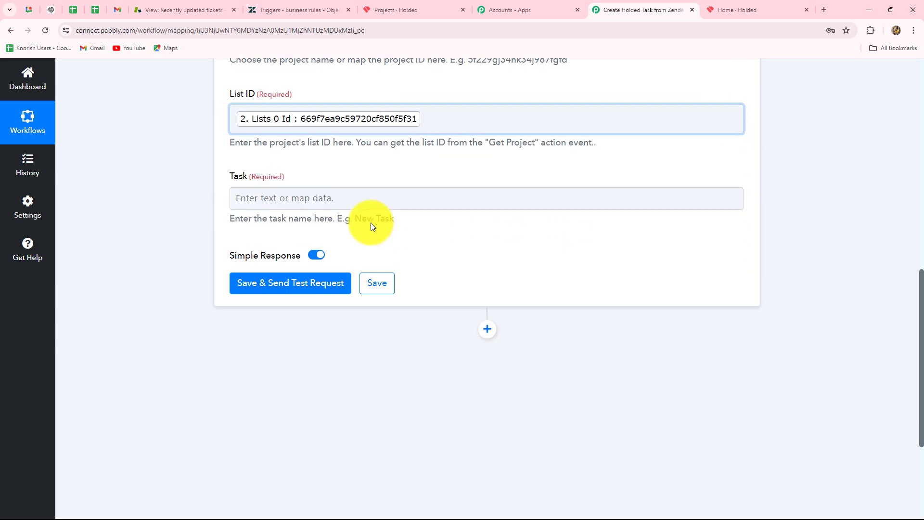
Step: Map the Create Task action's Task field to the Ticket Title from the Zendesk New Ticket trigger
left_click(295, 203)
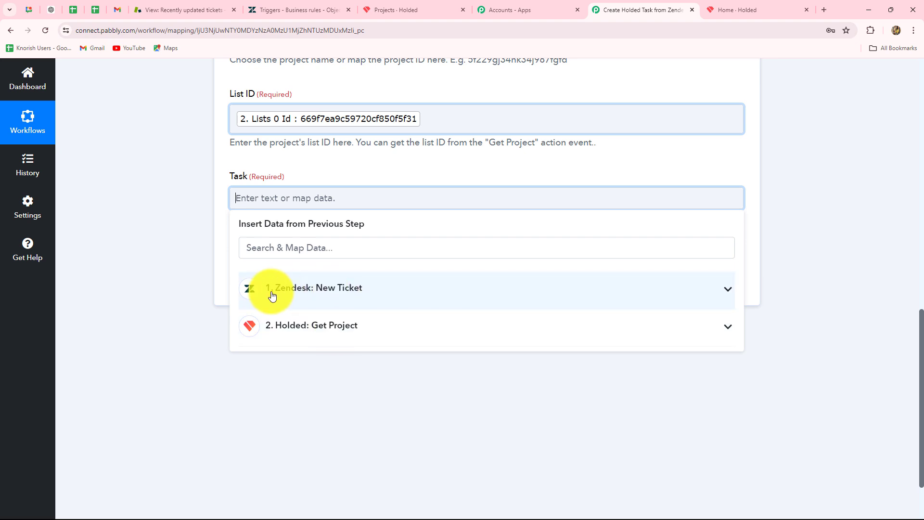
left_click(325, 294)
scroll(355, 438, "down", 1)
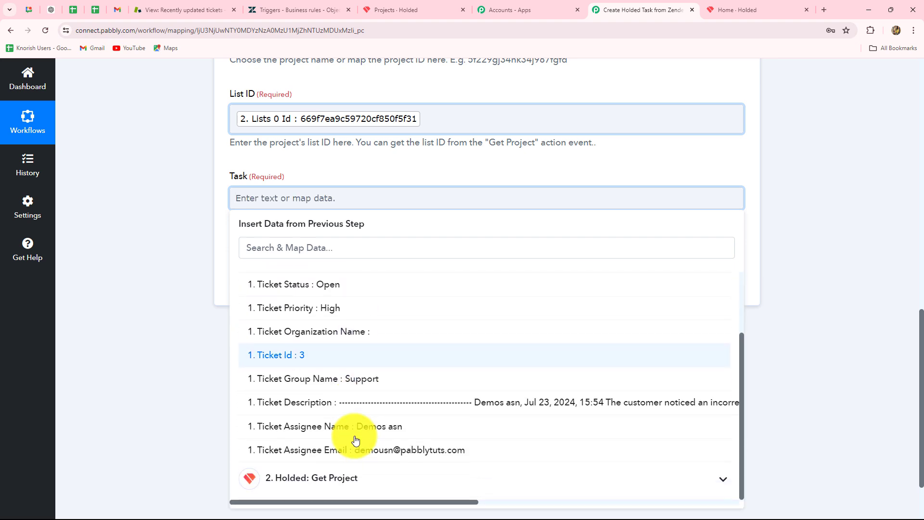
scroll(358, 440, "up", 2)
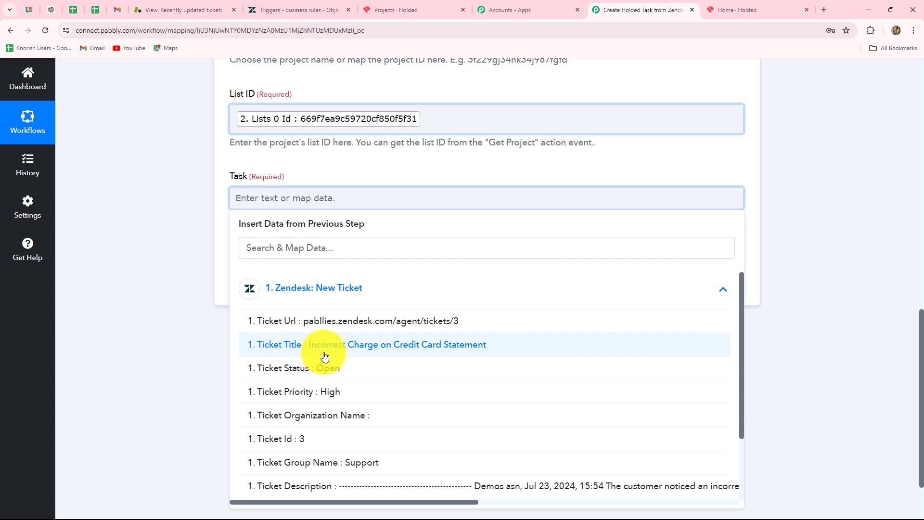
left_click(470, 352)
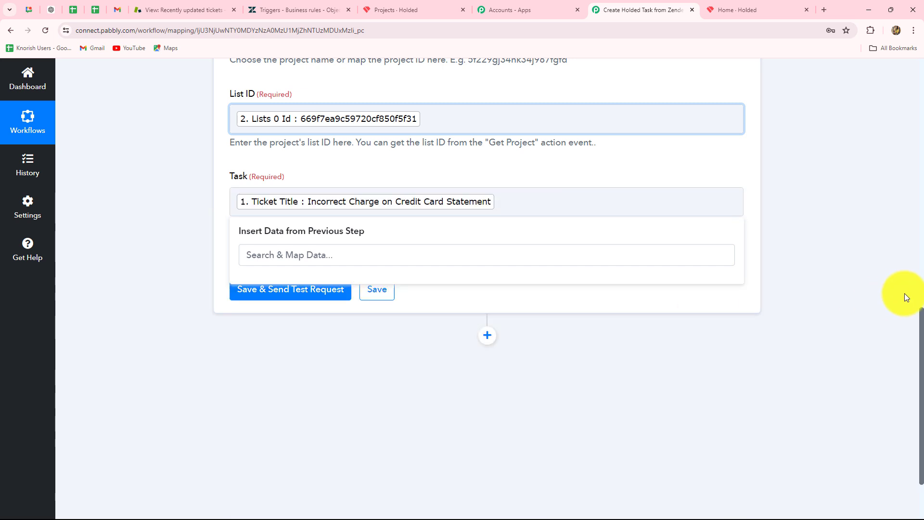
left_click(904, 292)
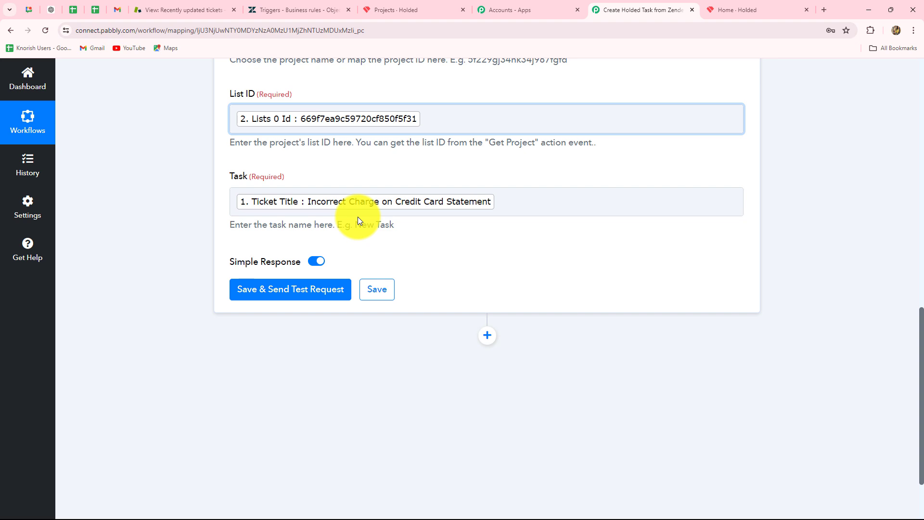
Step: Save and send the Create Task test request, review its response, and reload the Elevate Project board in Holded to check for the task
left_click(275, 300)
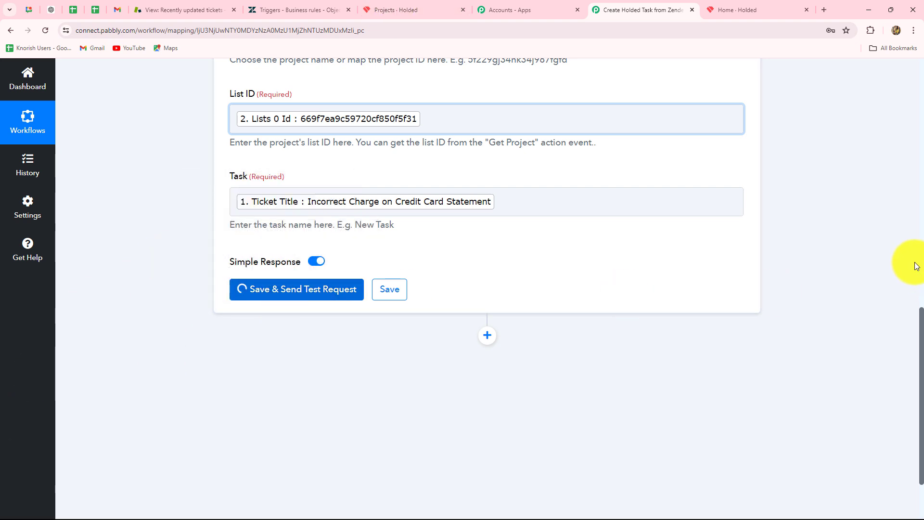
left_click_drag(647, 403, 458, 403)
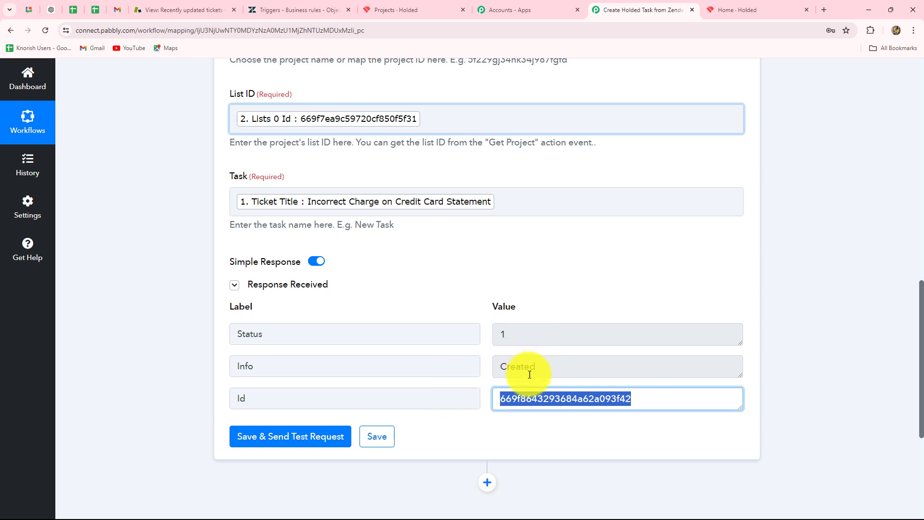
left_click_drag(516, 336, 481, 336)
left_click_drag(584, 366, 462, 362)
left_click_drag(660, 405, 450, 404)
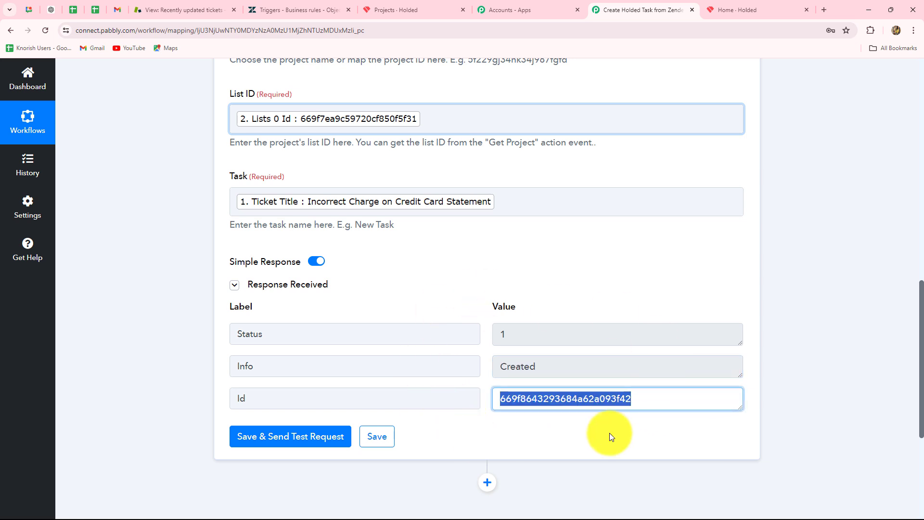
left_click(378, 8)
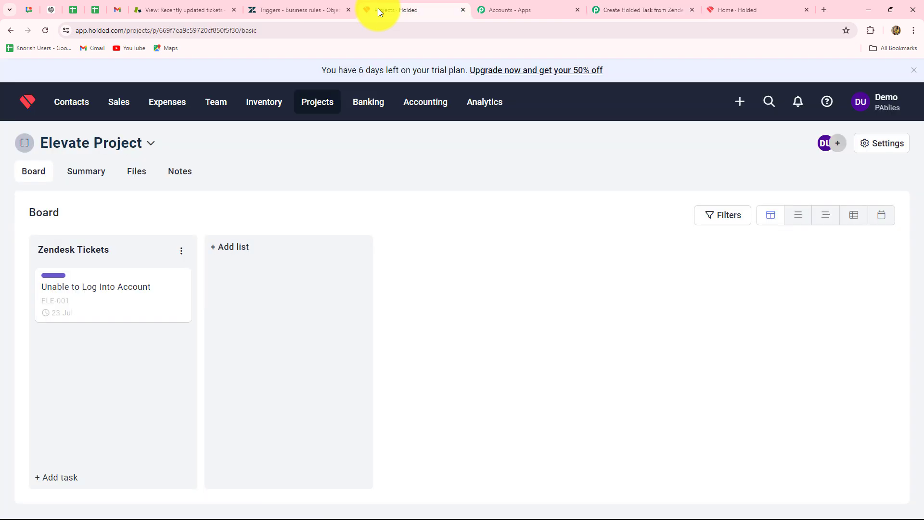
left_click(43, 31)
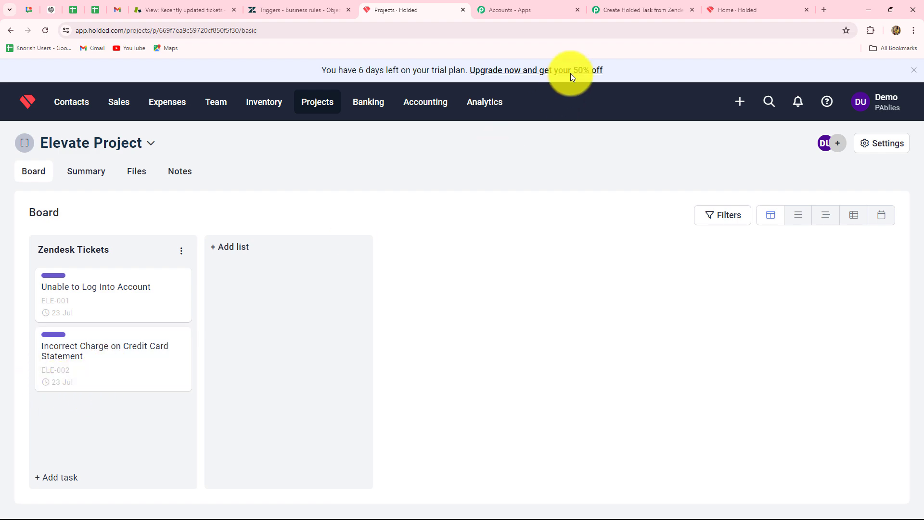
Step: Return to the Pabbly Connect workflow and collapse the Create Task step
left_click(640, 10)
scroll(906, 315, "up", 10)
scroll(905, 327, "up", 3)
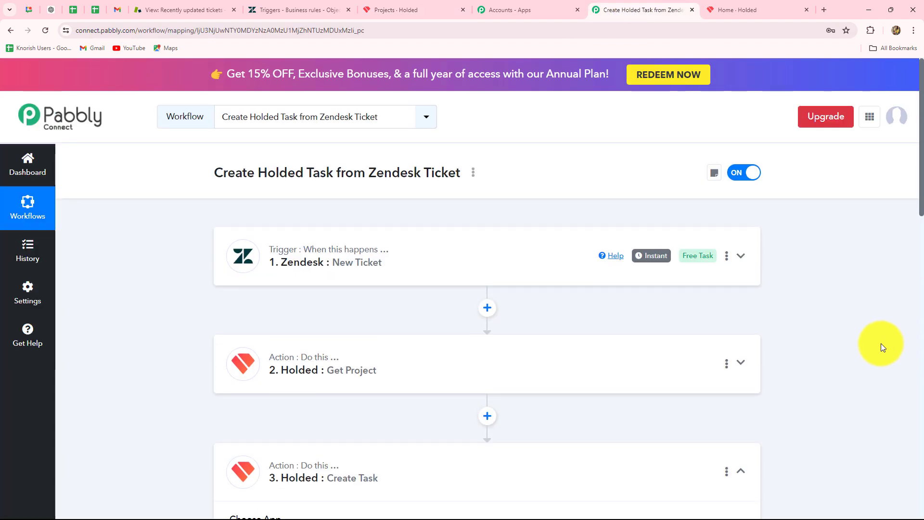
left_click(741, 467)
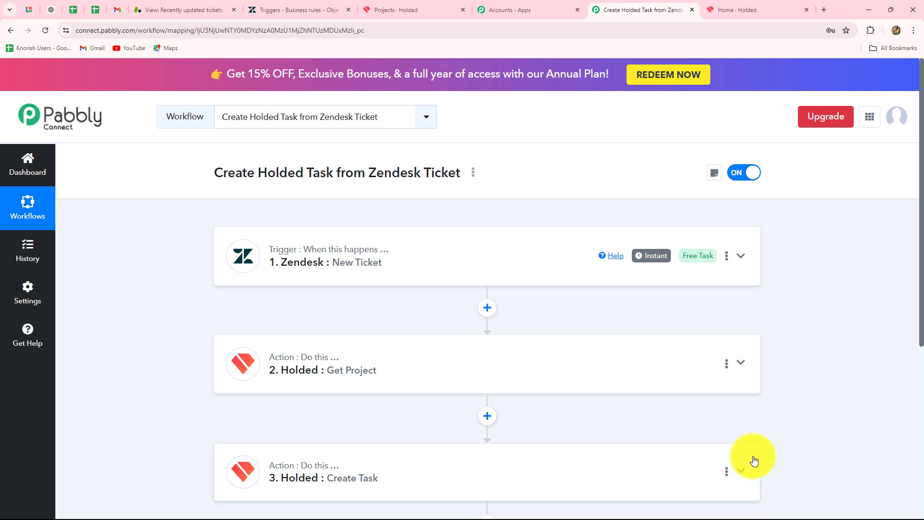
Step: Start a new ticket in Zendesk and set req as its requester
left_click(185, 15)
left_click(53, 80)
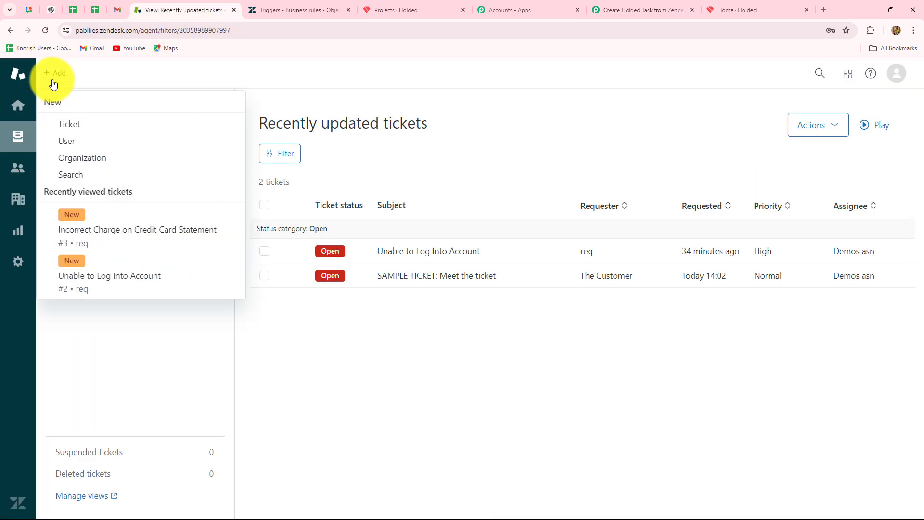
left_click(54, 80)
left_click(79, 155)
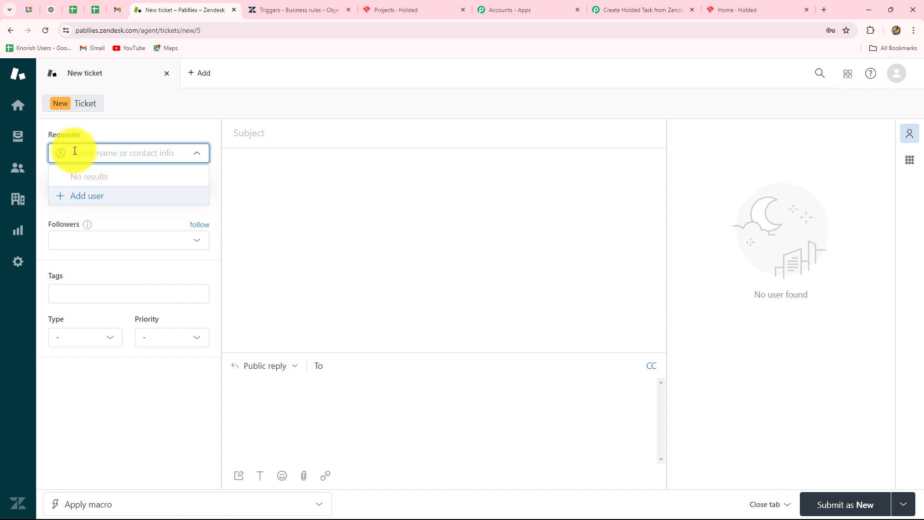
type("req")
left_click(93, 179)
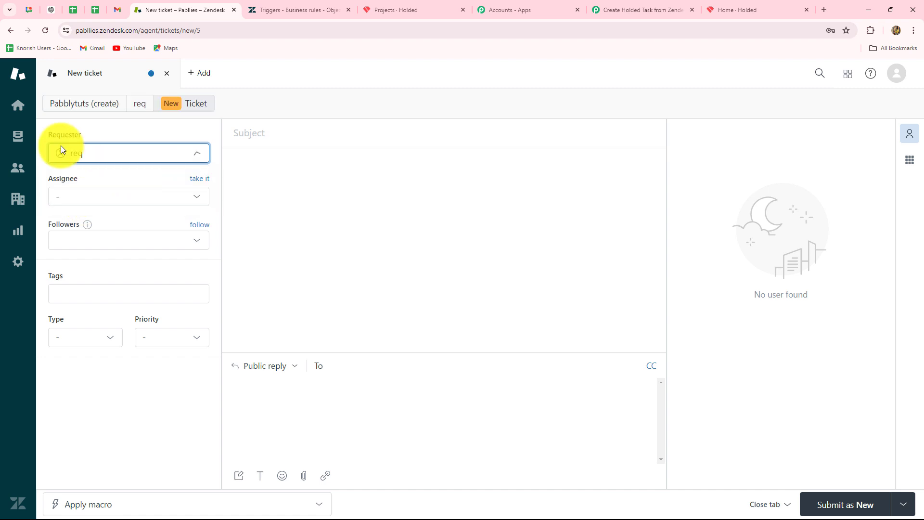
Step: Assign the new ticket to Support and set its type to Problem and its priority to Normal
left_click(81, 196)
left_click(83, 241)
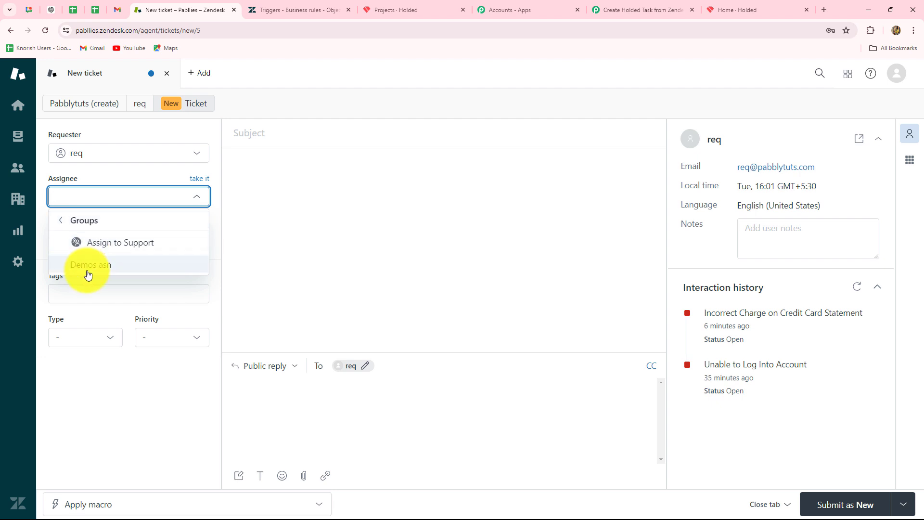
left_click(96, 247)
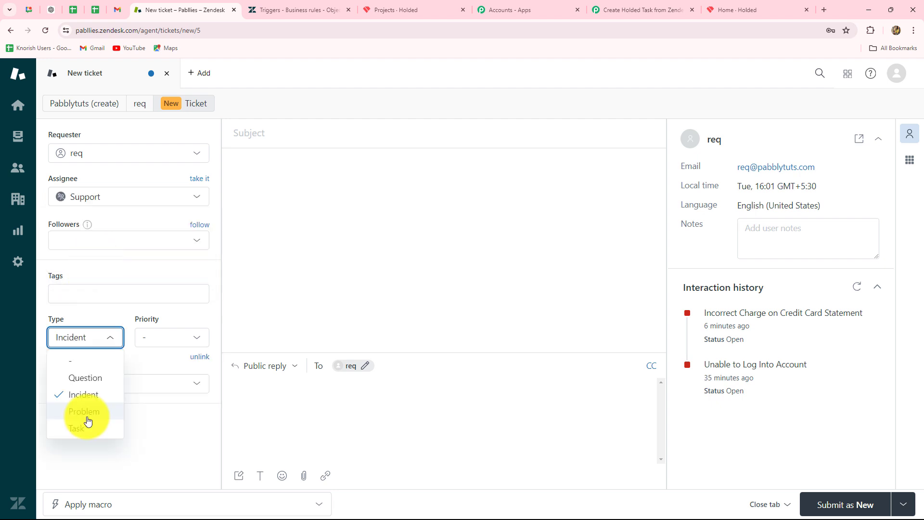
left_click(87, 421)
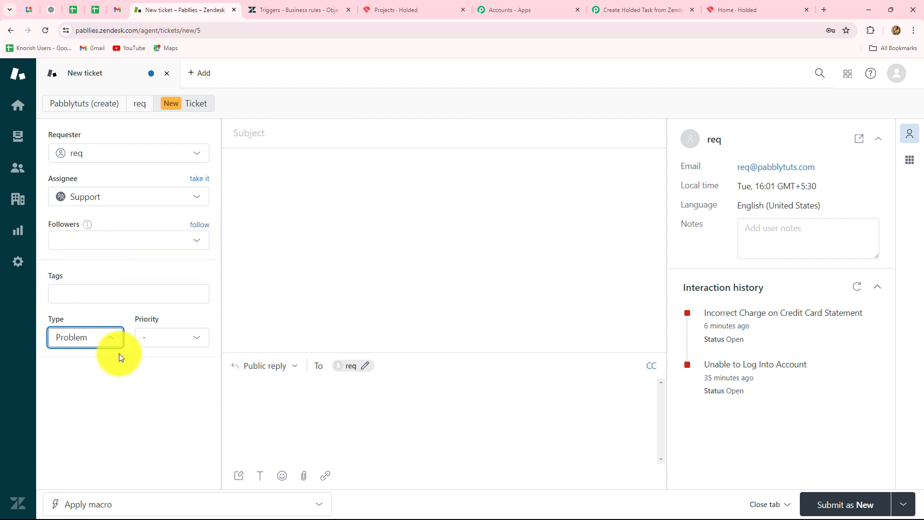
left_click(145, 341)
left_click(167, 397)
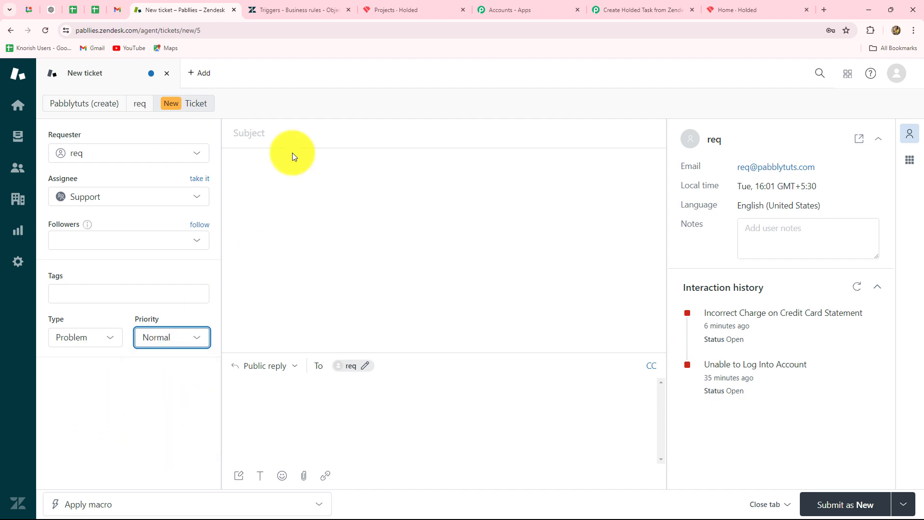
Step: Give the ticket the subject "Website Login Problem", paste the description of the customer's "Invalid credentials" login error, and submit it as New
left_click(245, 136)
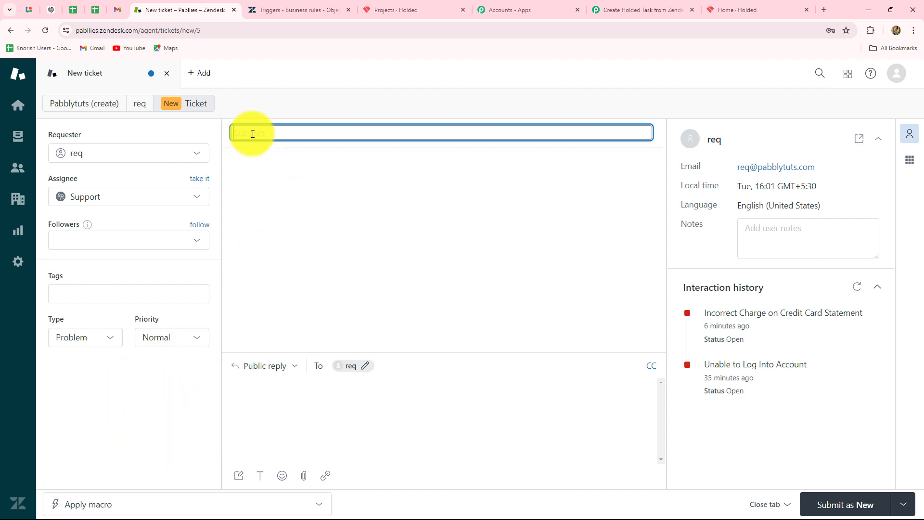
type("Website Login Problem")
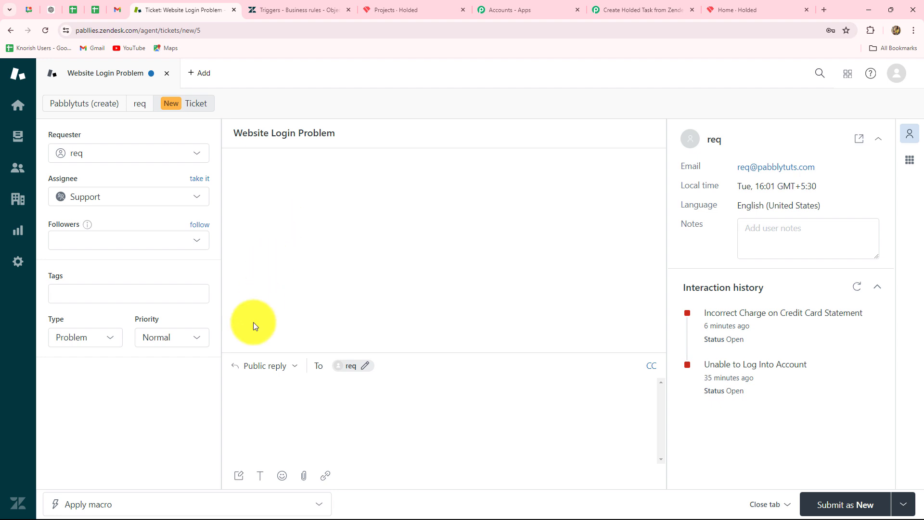
left_click(252, 388)
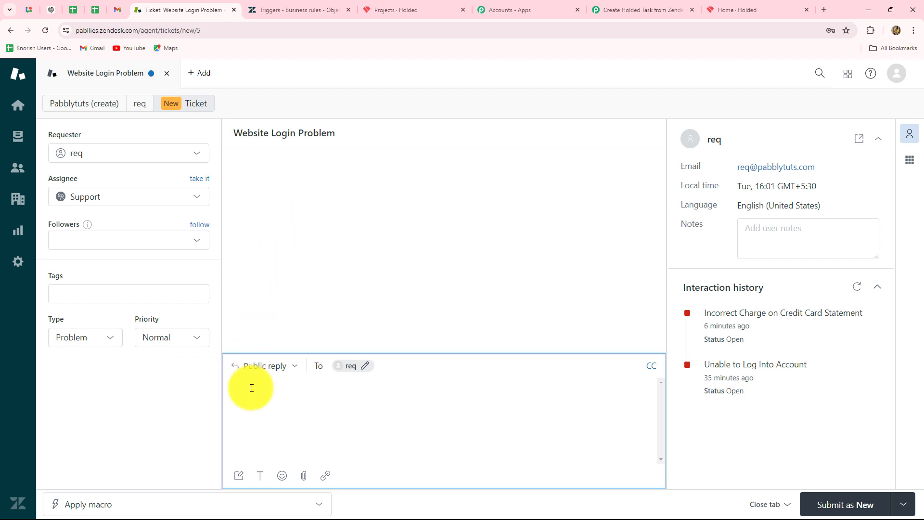
key("ctrl+v")
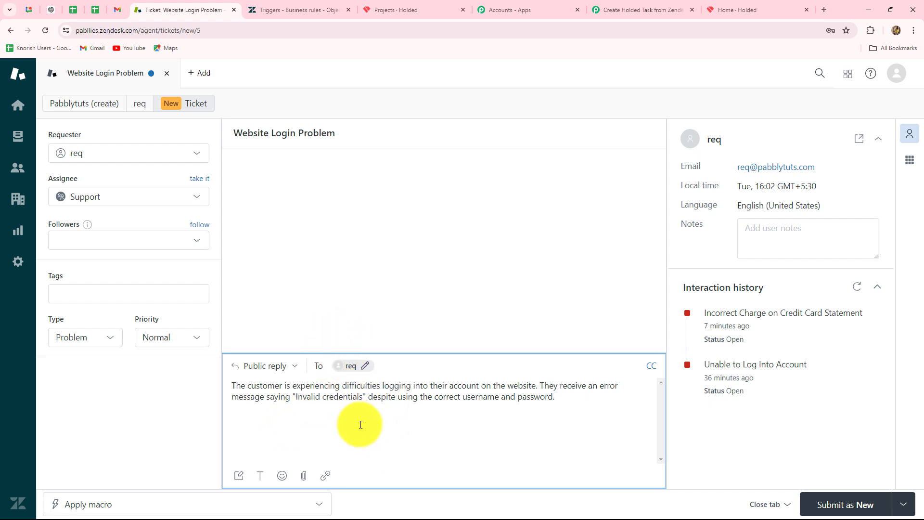
left_click(848, 504)
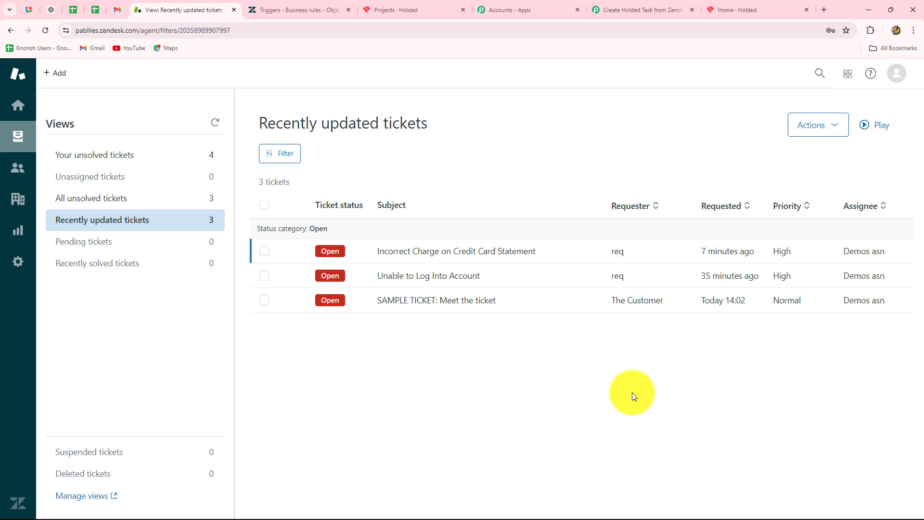
Step: Reload the Elevate Project board in Holded to check for the Website Login Problem task, and review the workflow's steps in Pabbly Connect
left_click(421, 7)
left_click(45, 30)
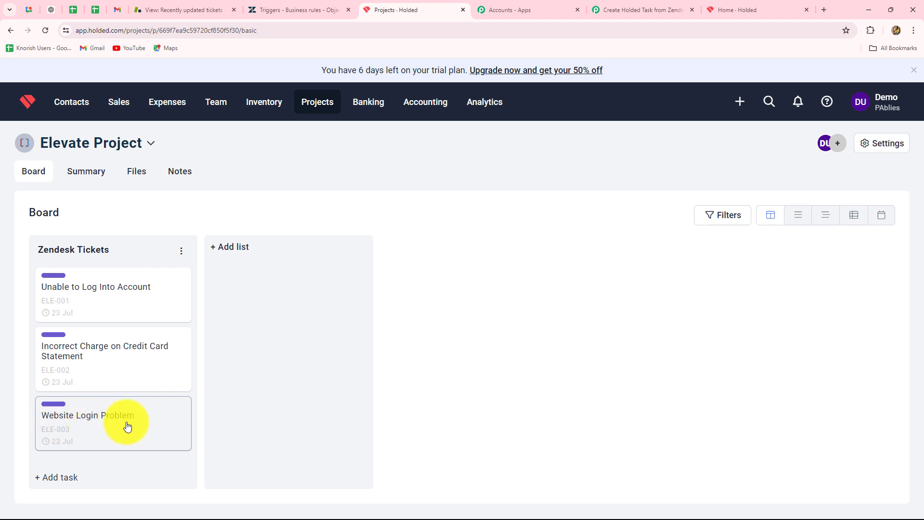
left_click(640, 9)
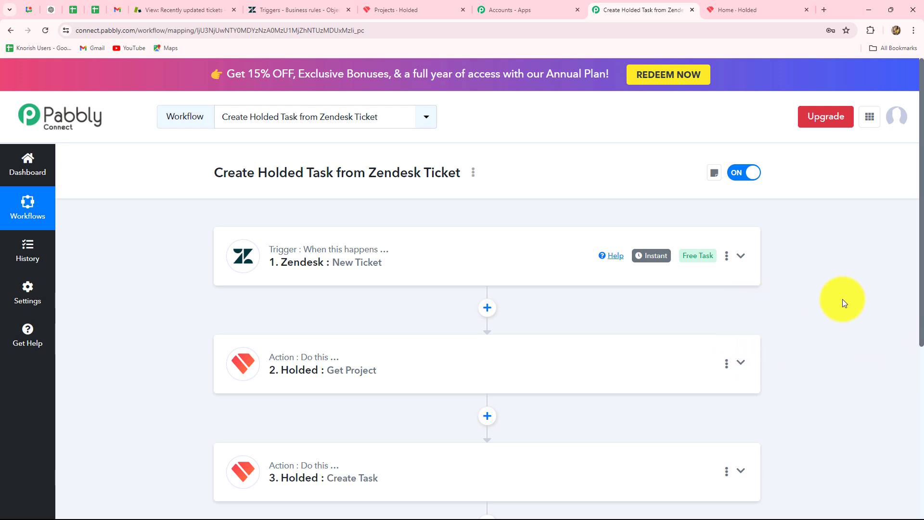
scroll(839, 300, "down", 4)
scroll(838, 299, "up", 2)
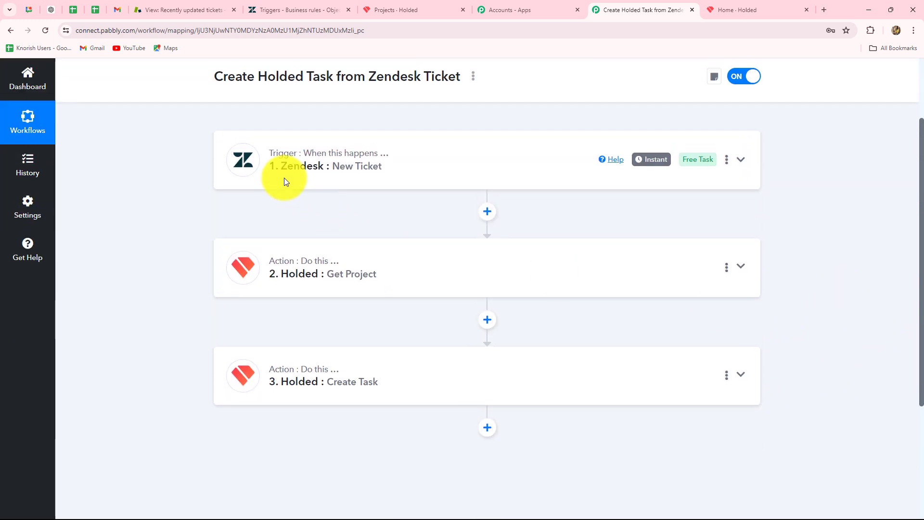